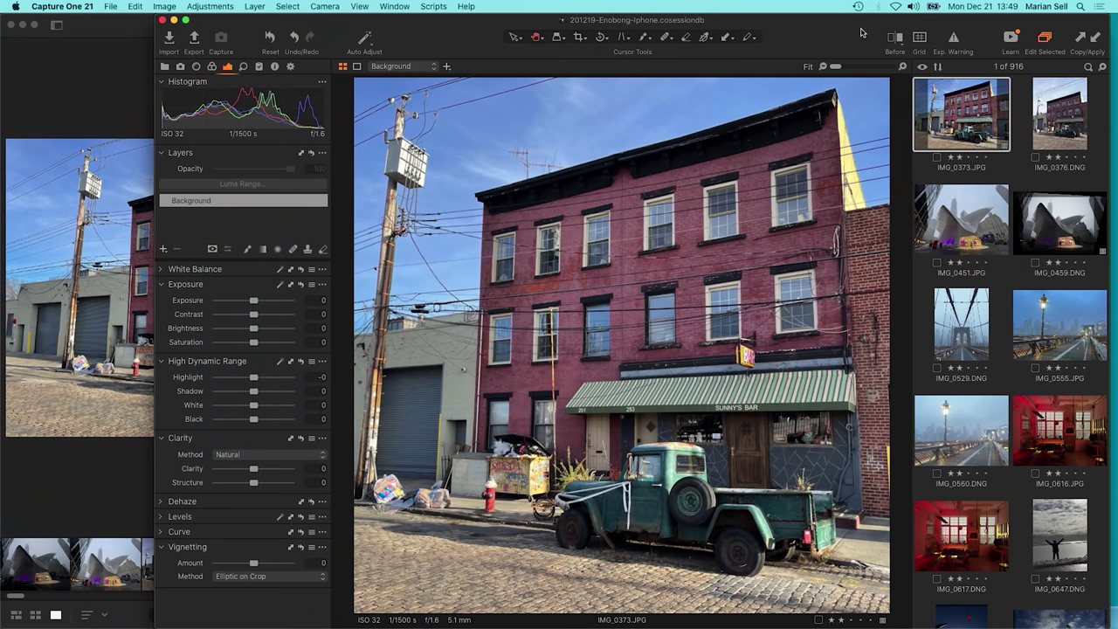
Shift the Capture One window left and step from the JPG to IMG_0376.DNG
mouse_move(859, 32)
left_mouse_down()
mouse_move(701, 22)
mouse_move(845, 18)
left_mouse_up()
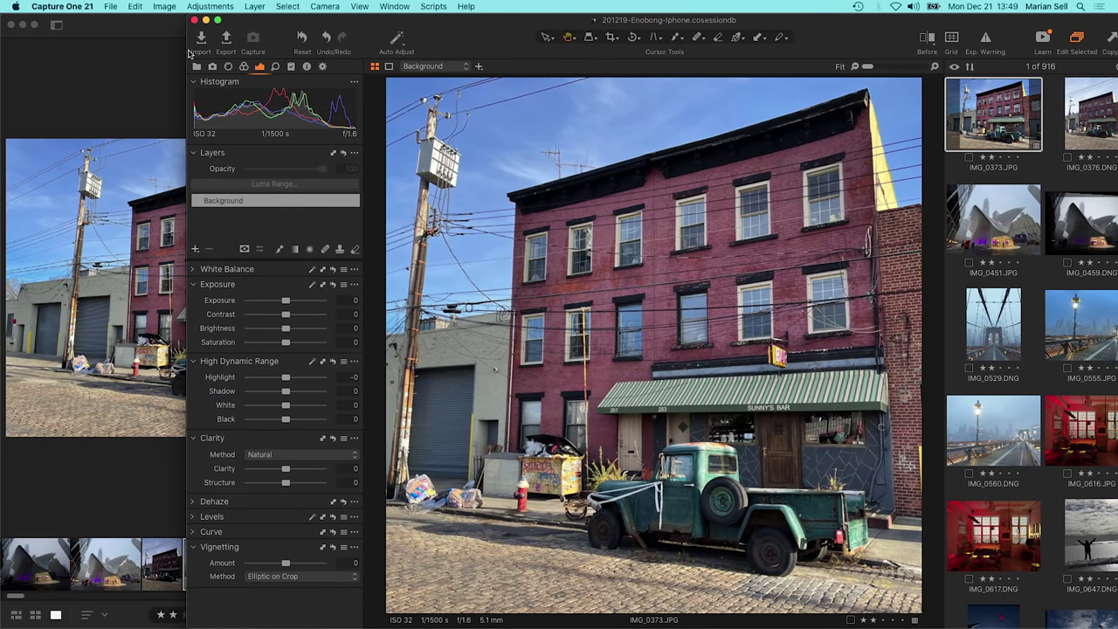
left_click(137, 29)
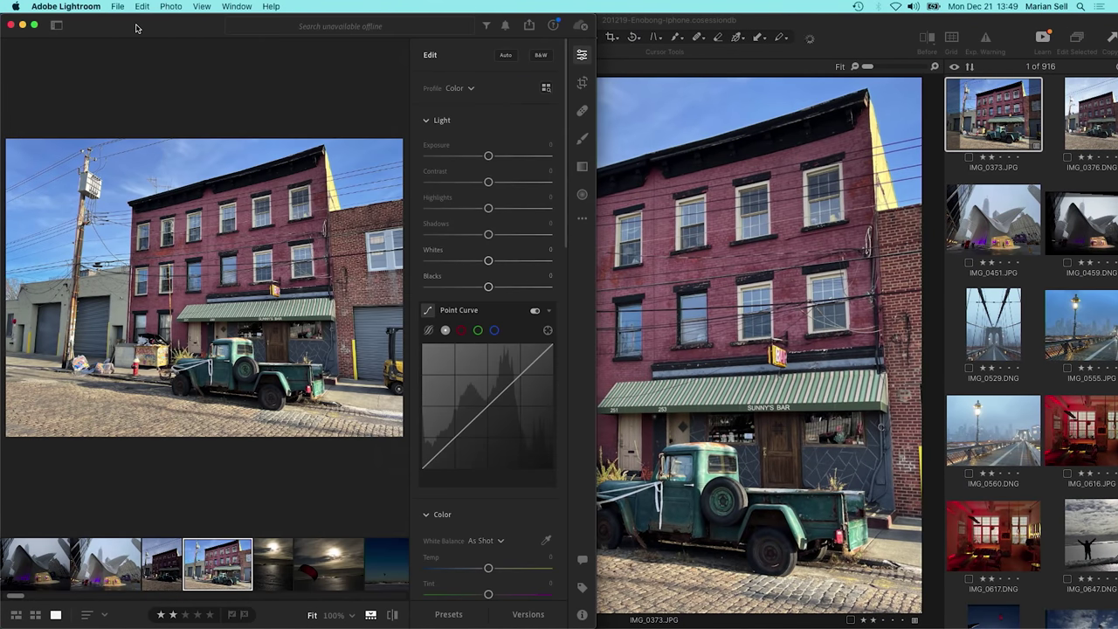
left_click(839, 31)
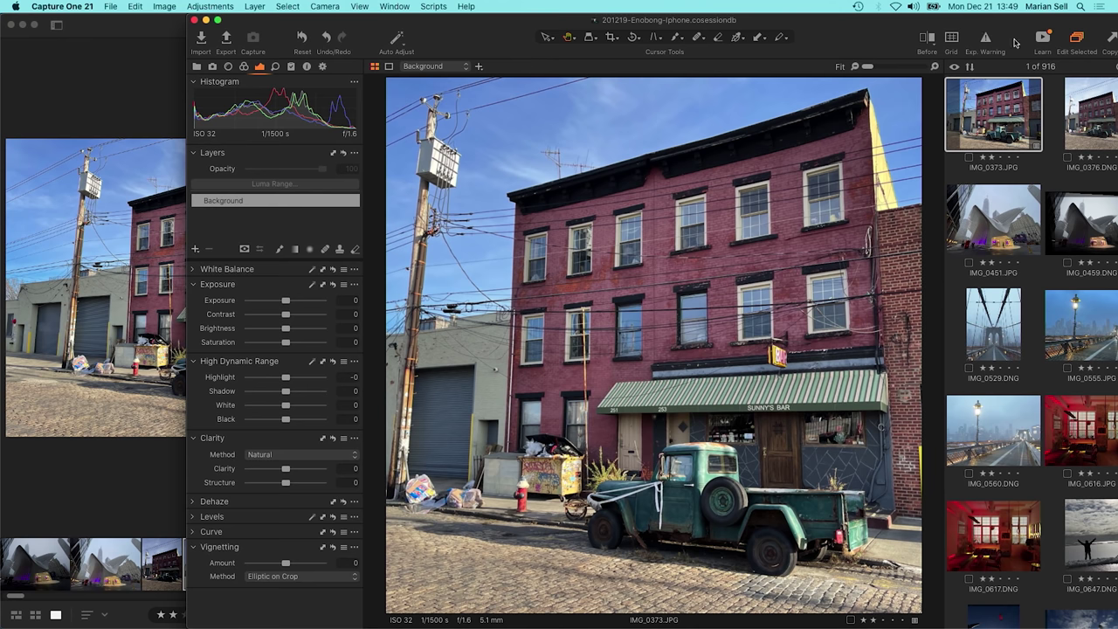
left_click_drag(1009, 32, 977, 28)
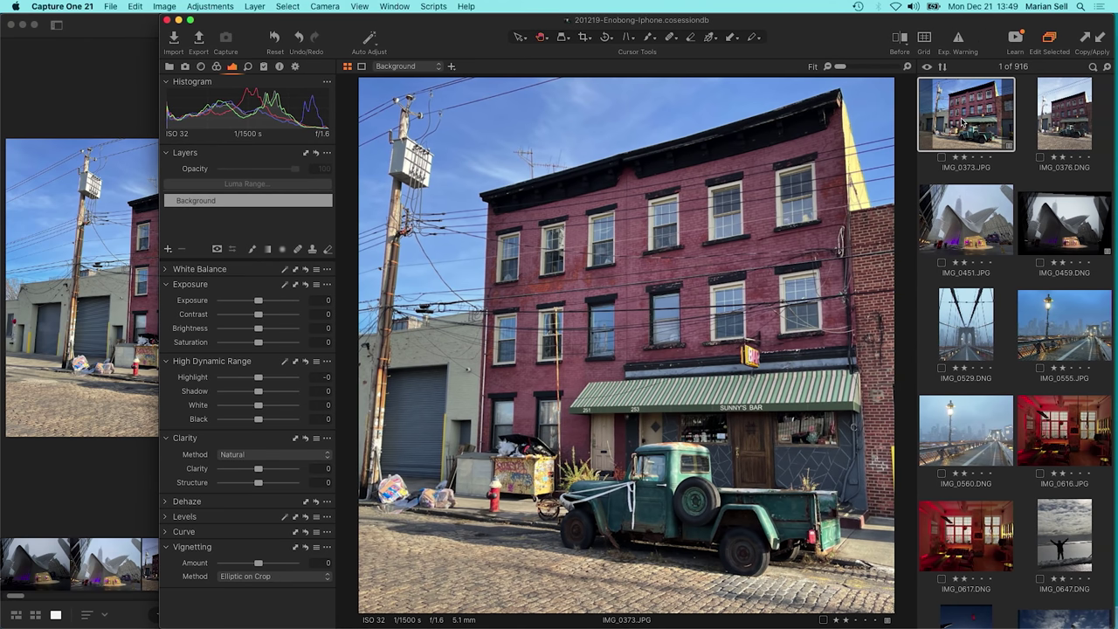
key("Right")
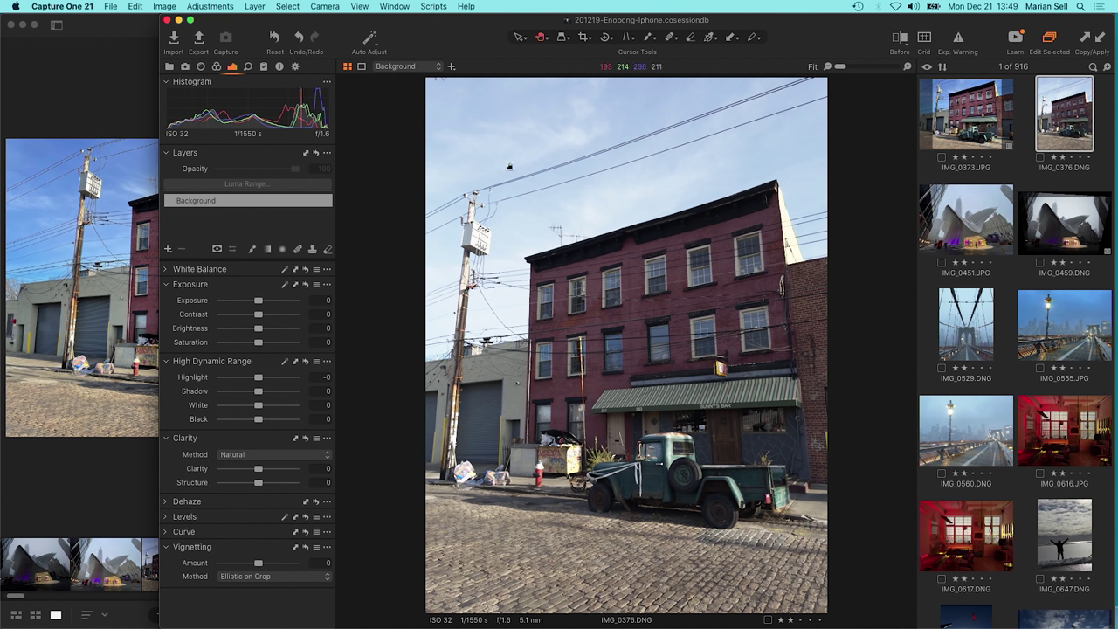
left_click(587, 39)
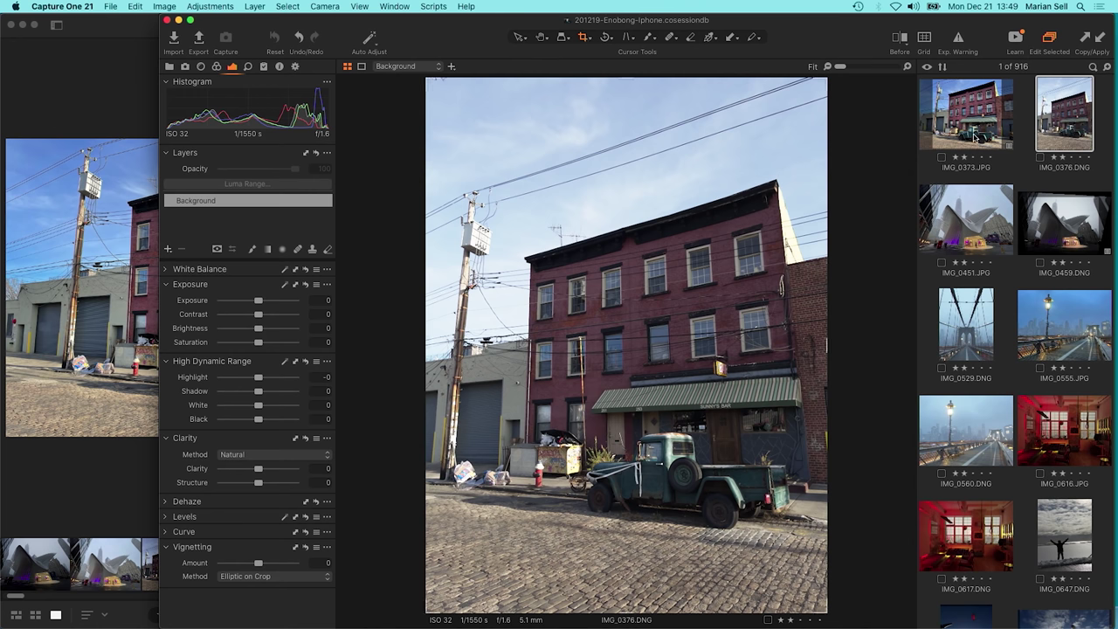
left_click(974, 137)
key("h")
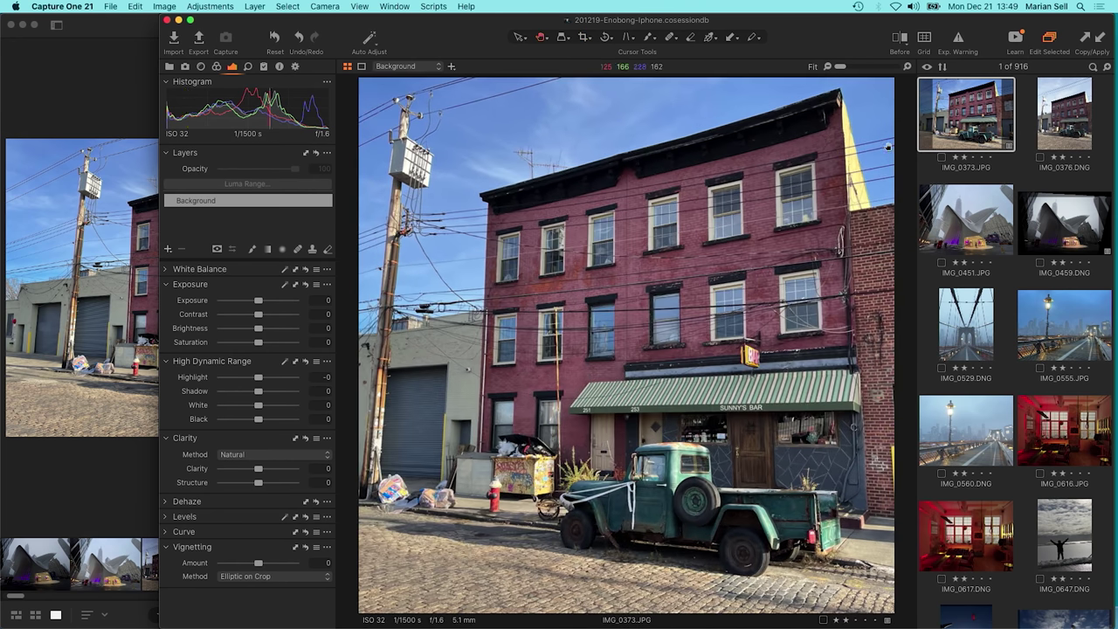
left_click(1067, 133)
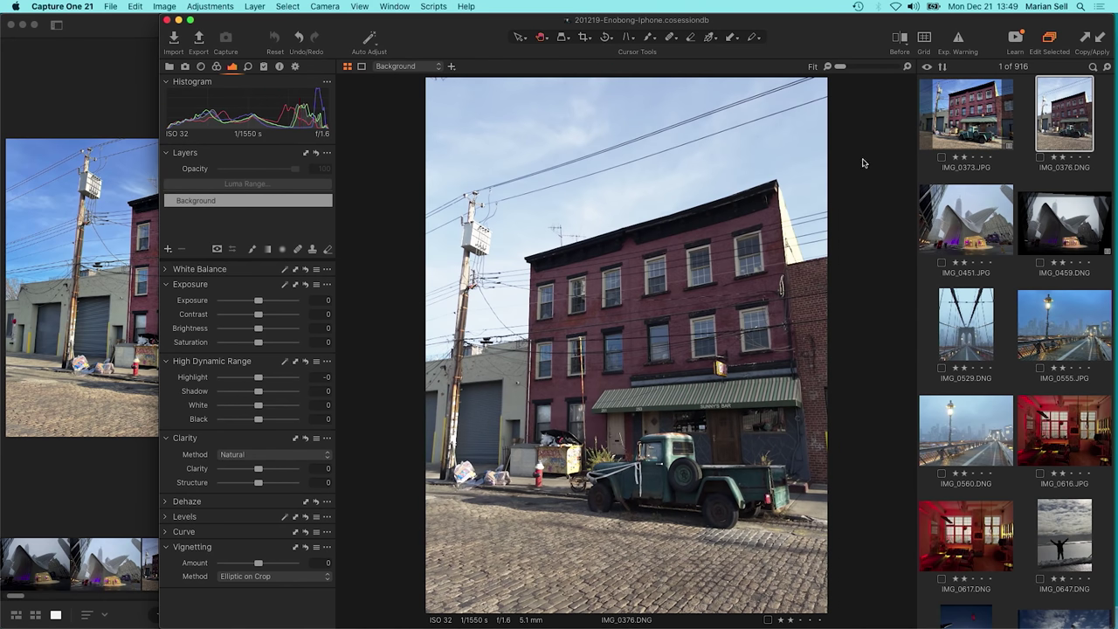
left_click(970, 133)
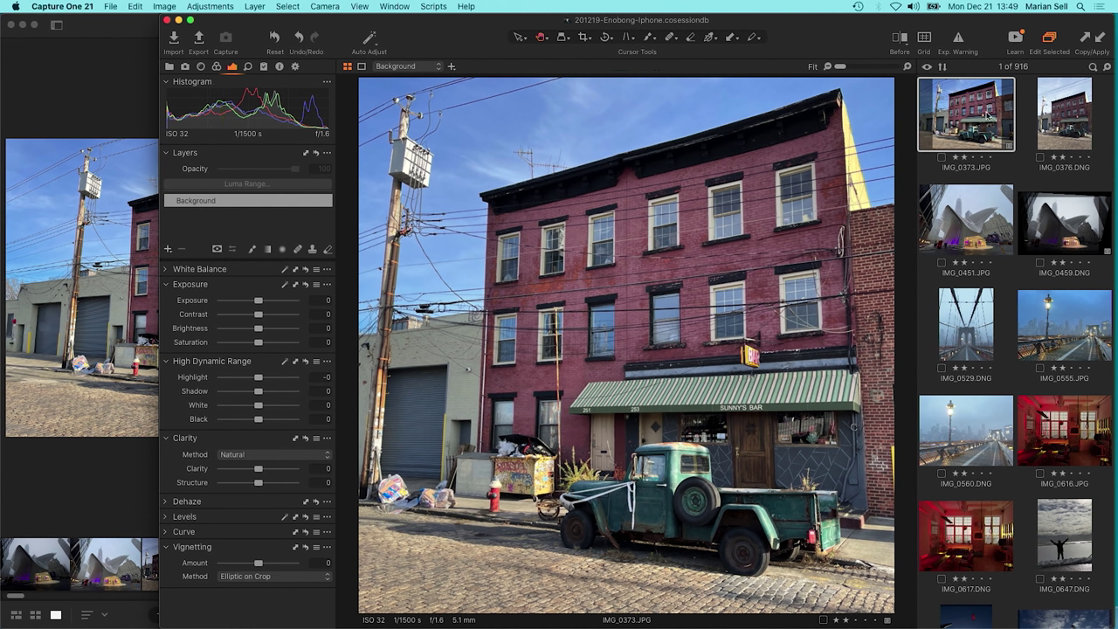
left_click(1060, 119)
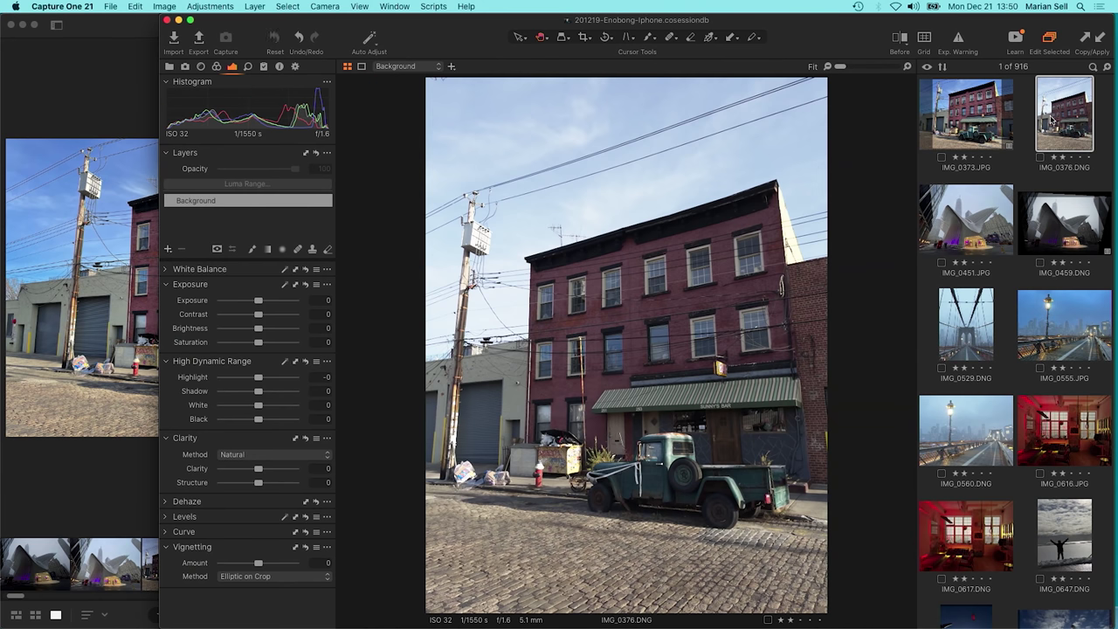
left_click(992, 116)
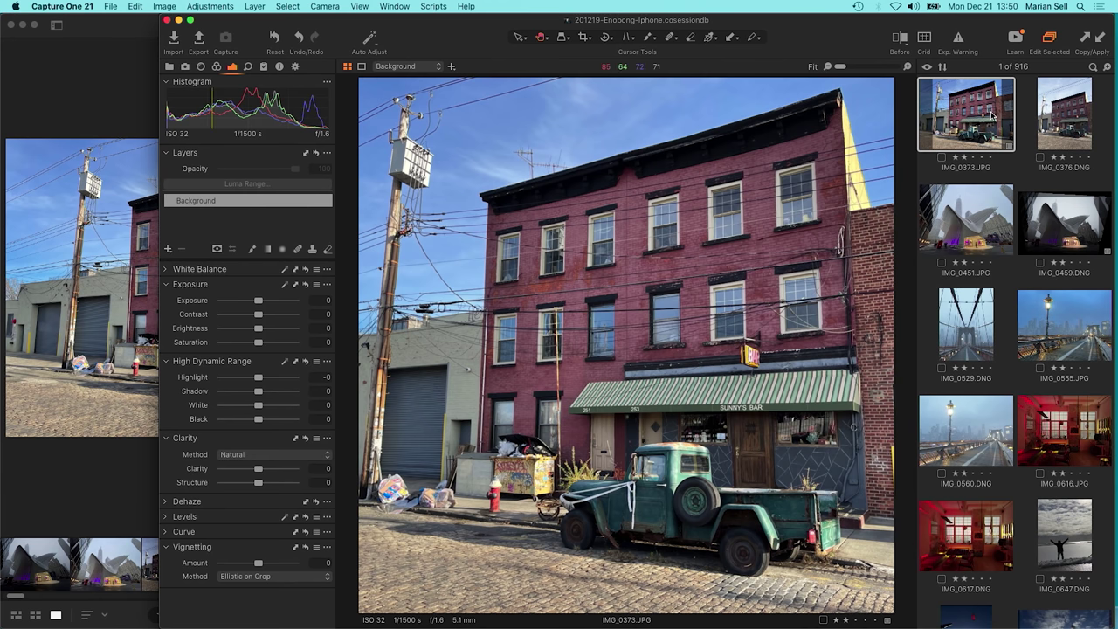
left_click(1067, 124)
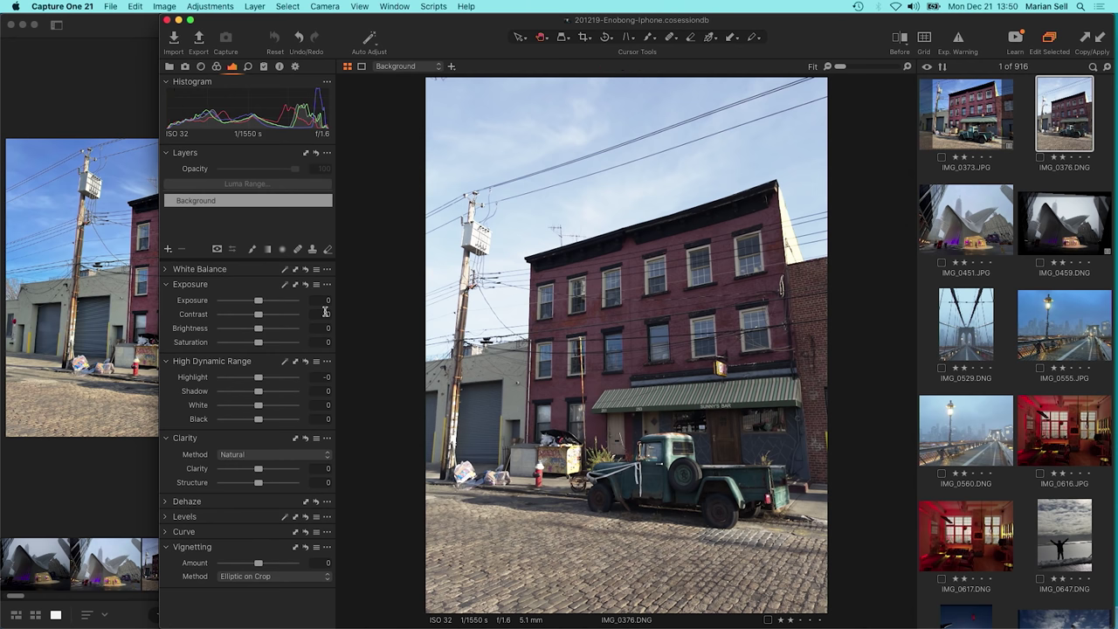
Warm IMG_0376.DNG's white balance Kelvin and lower its exposure to -0.76
left_click(217, 66)
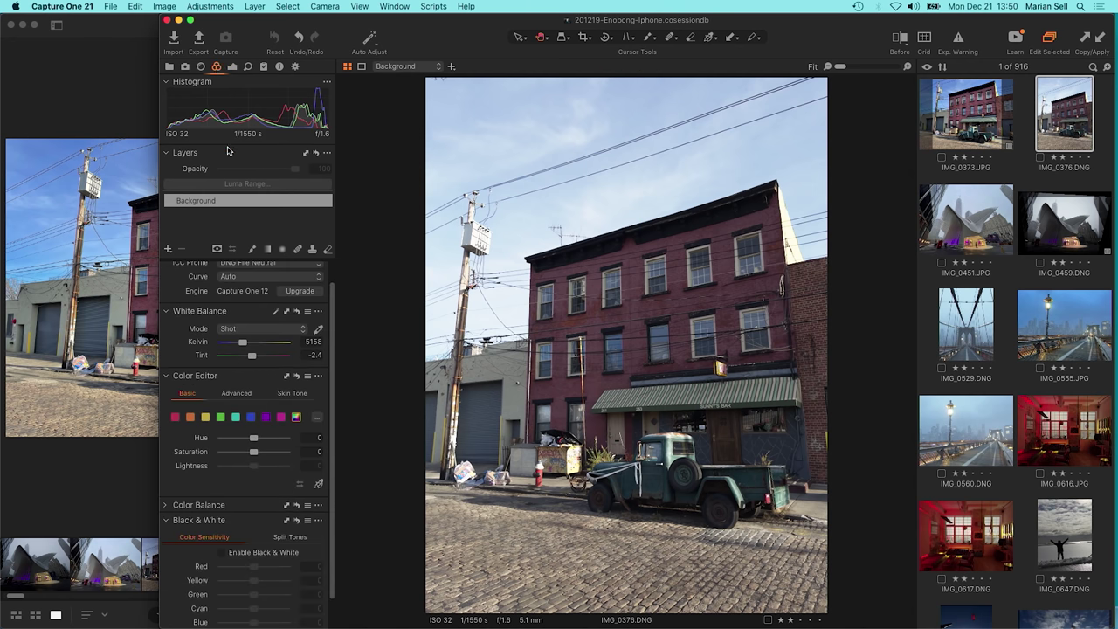
scroll(243, 332, "up", 1)
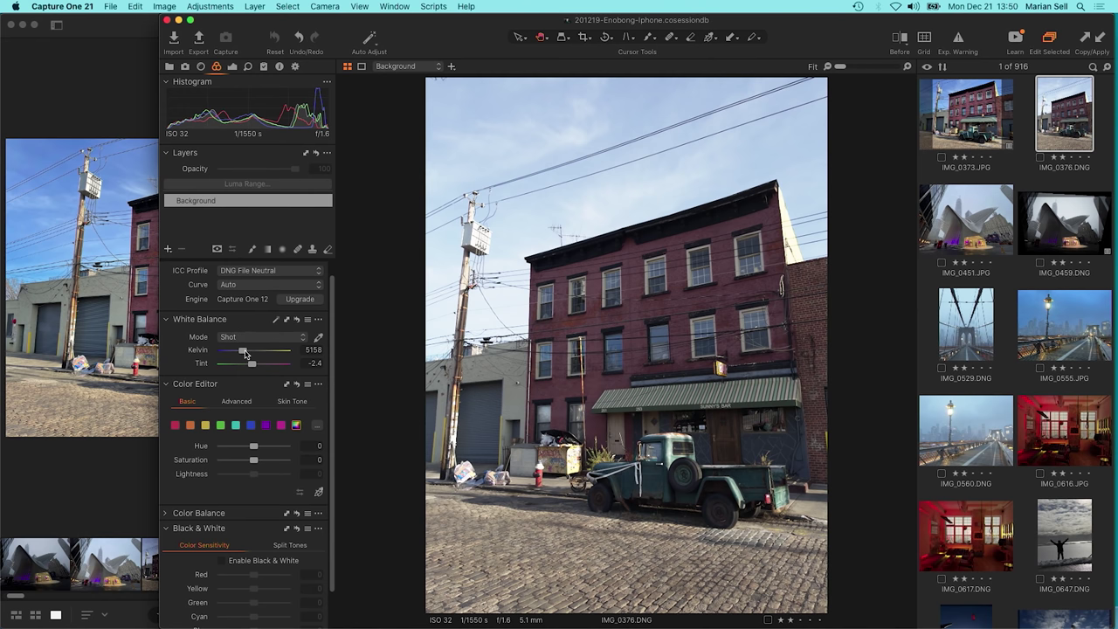
left_click_drag(245, 352, 245, 353)
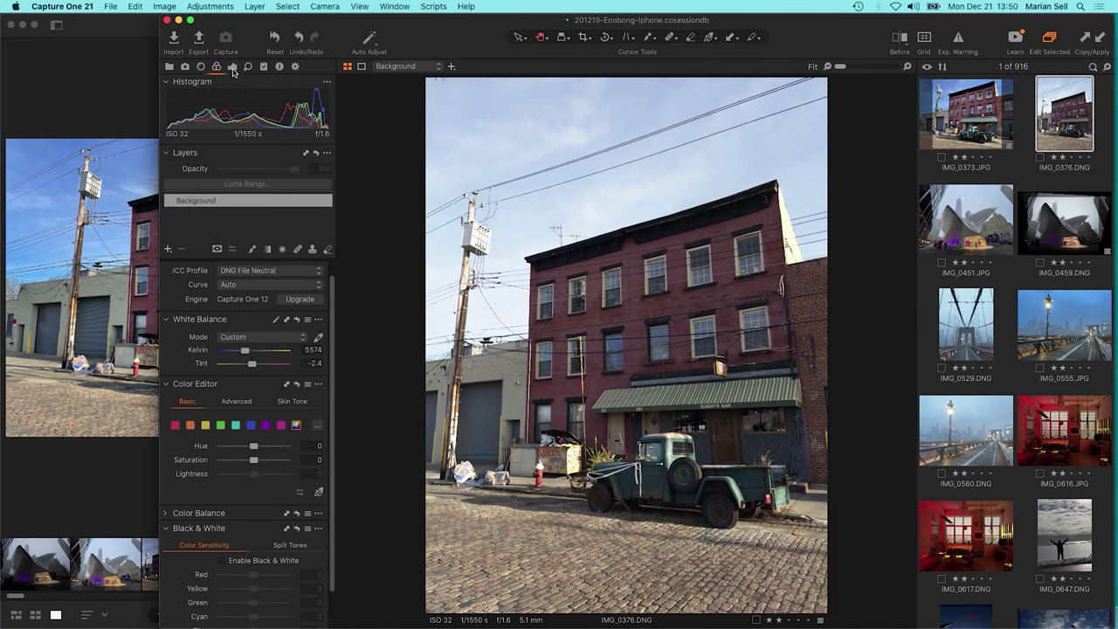
left_click(231, 67)
mouse_move(258, 301)
left_mouse_down()
mouse_move(271, 300)
mouse_move(252, 303)
left_mouse_up()
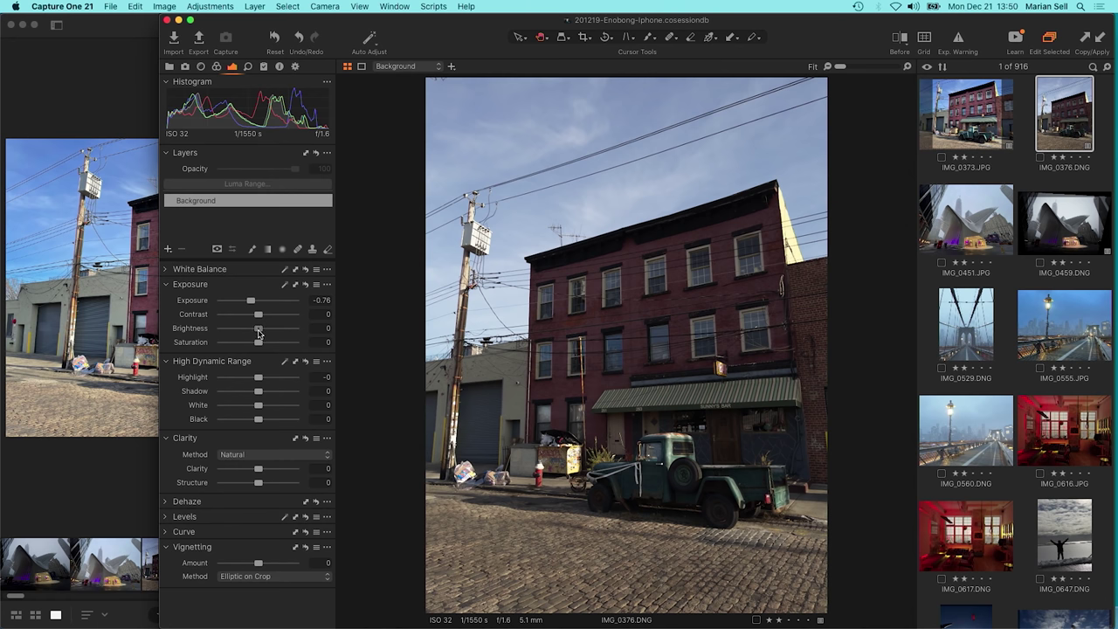
Set brightness 10, shadows 24, contrast 8 and clarity 19, then move to IMG_0451.JPG
left_click_drag(259, 333, 266, 332)
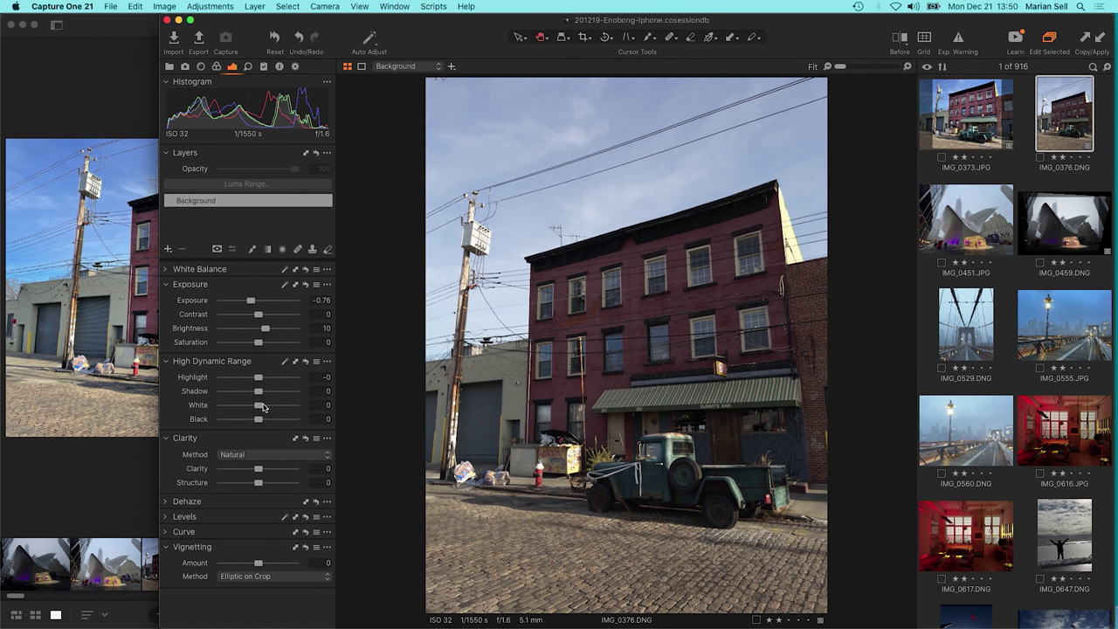
left_click_drag(258, 393, 268, 393)
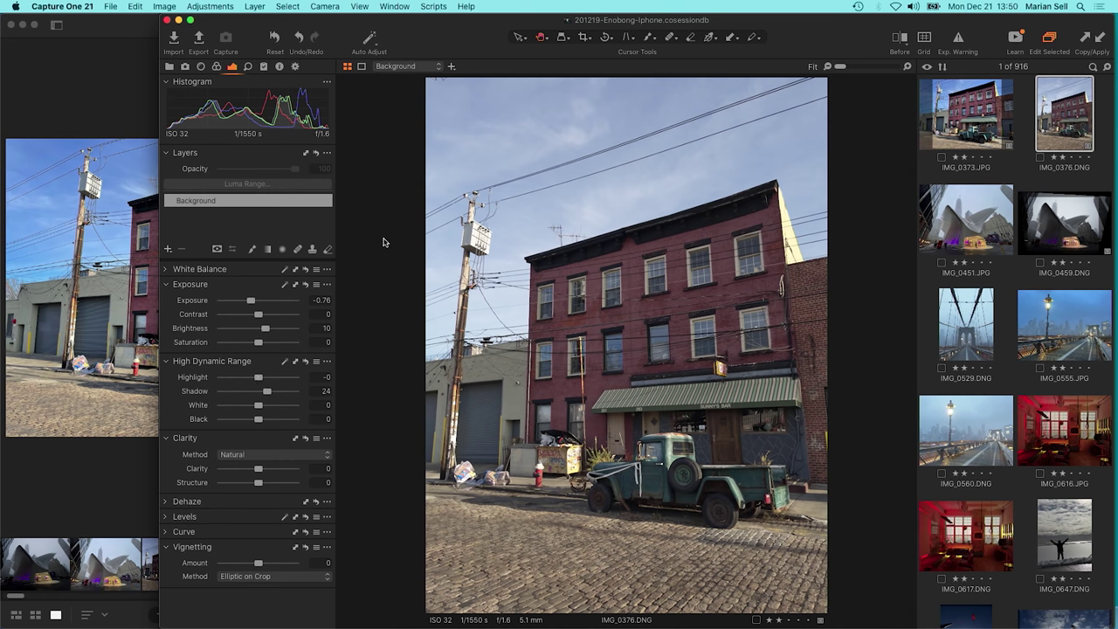
left_click_drag(259, 315, 266, 319)
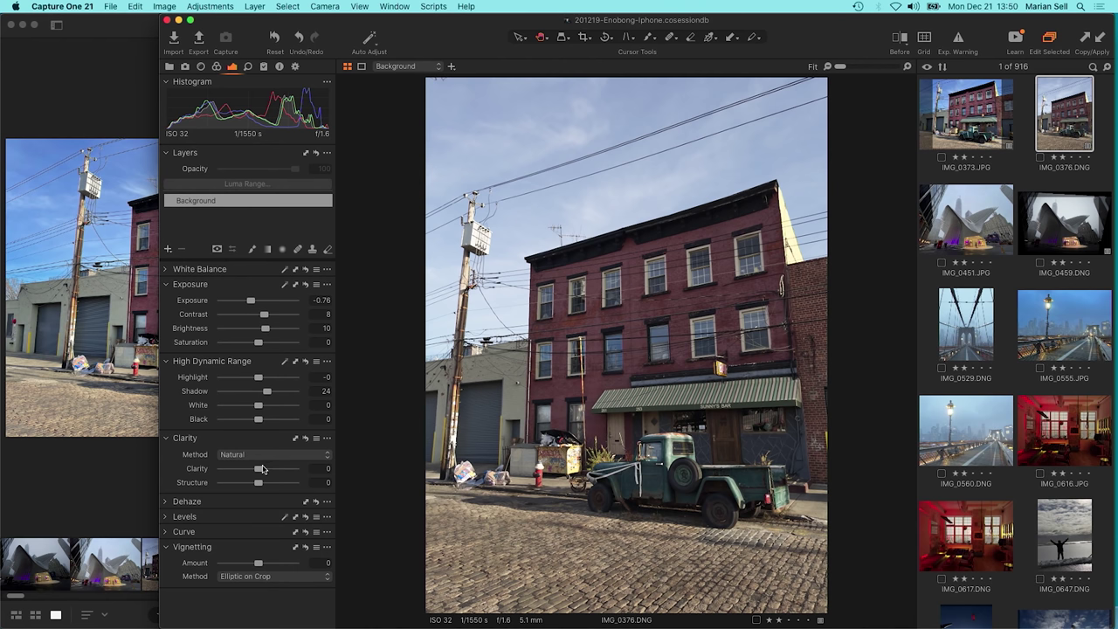
left_click_drag(260, 472, 266, 474)
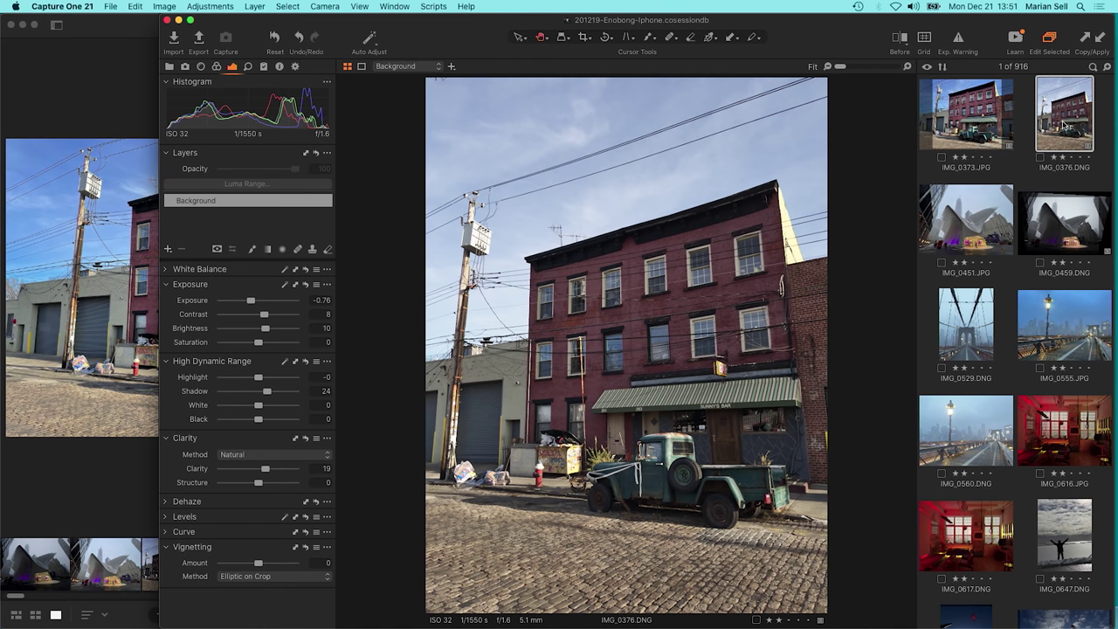
key("Right")
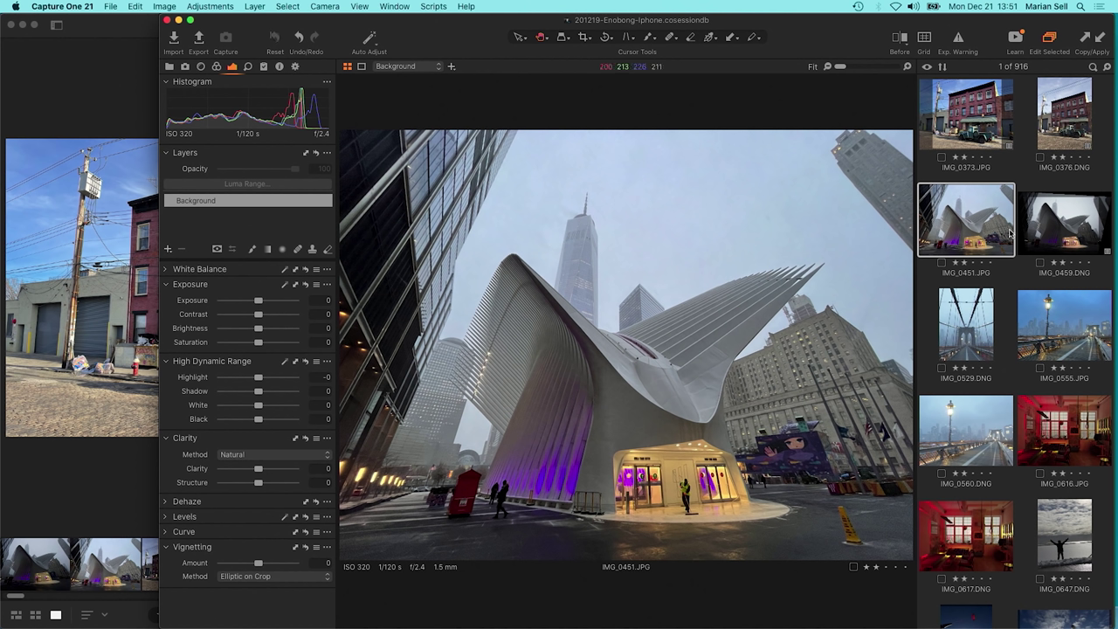
Open IMG_0459.DNG, reset its adjustments, then undo the reset to keep its edits
left_click(1056, 236)
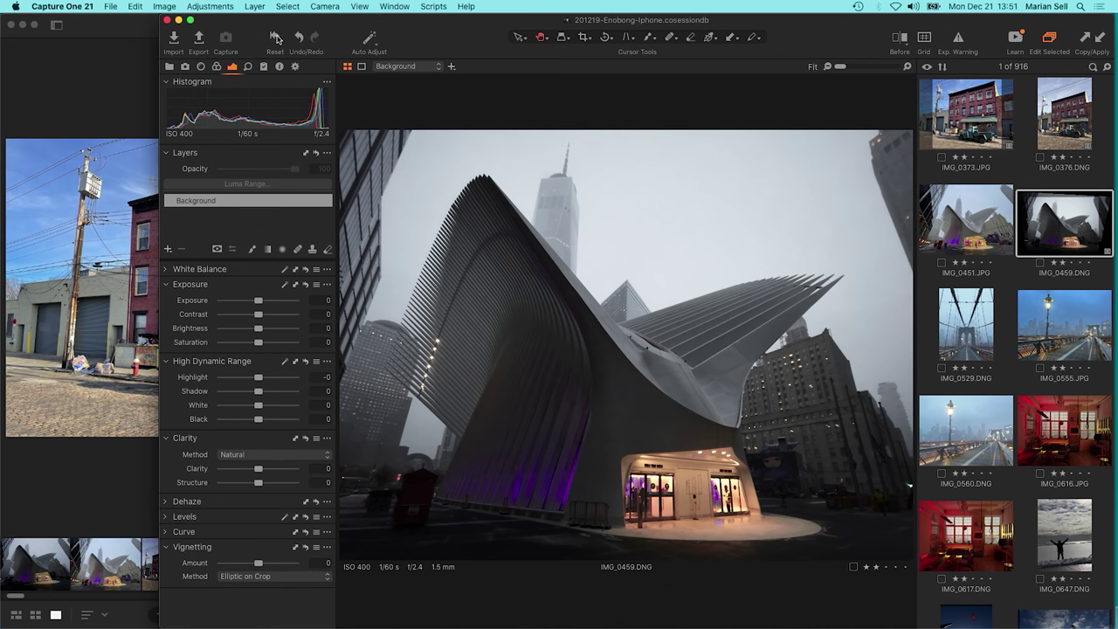
left_click(276, 38)
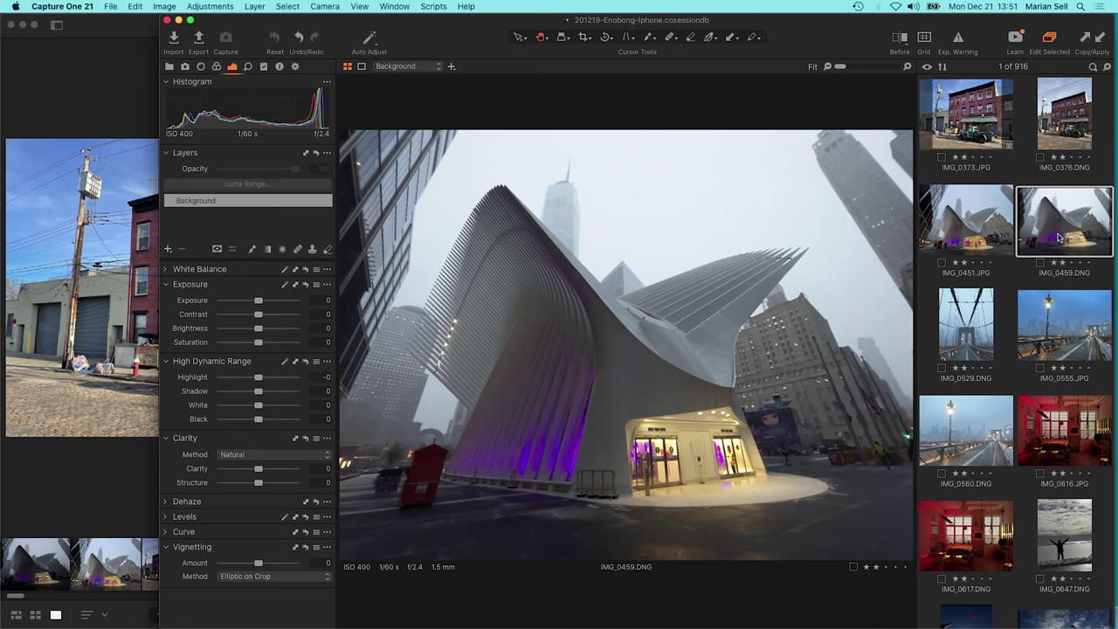
key("Left")
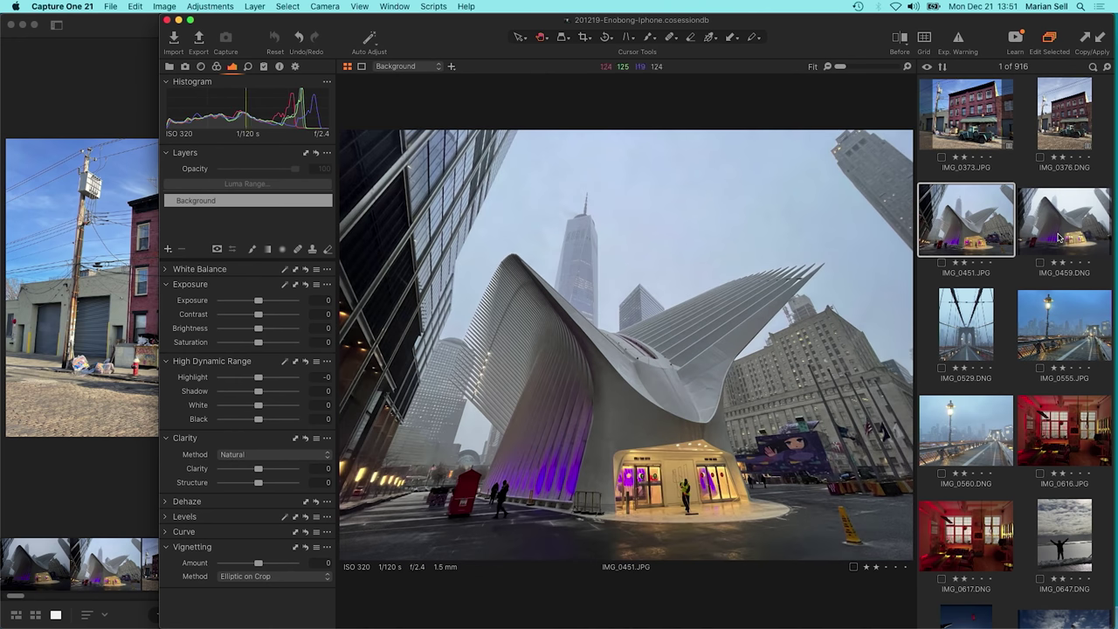
left_click(1058, 237)
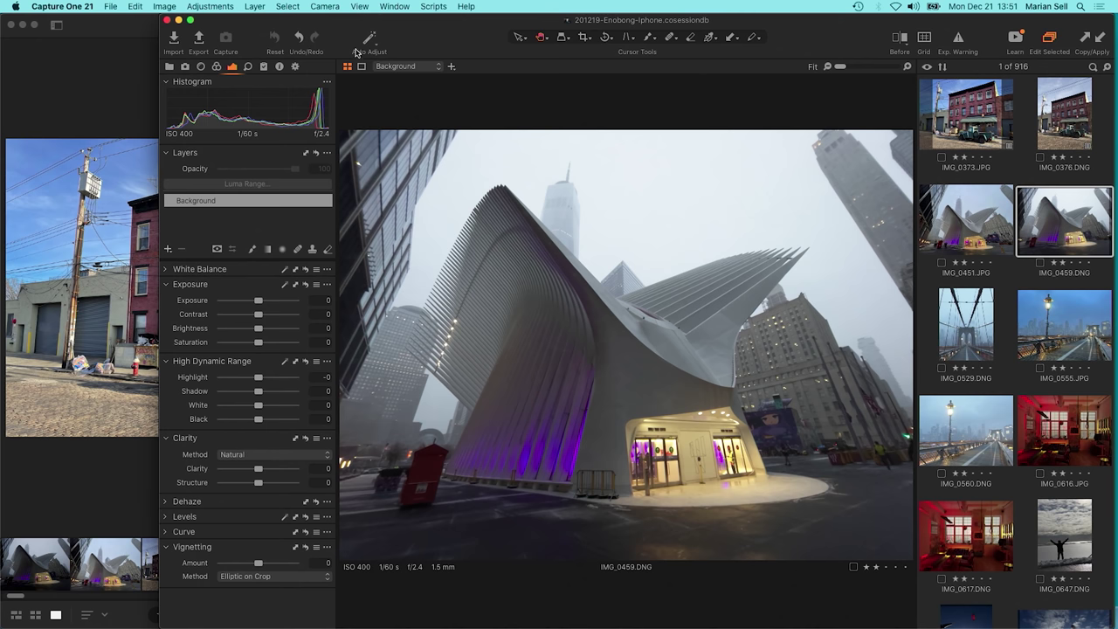
key("super+z")
left_click(312, 39)
key("super+z")
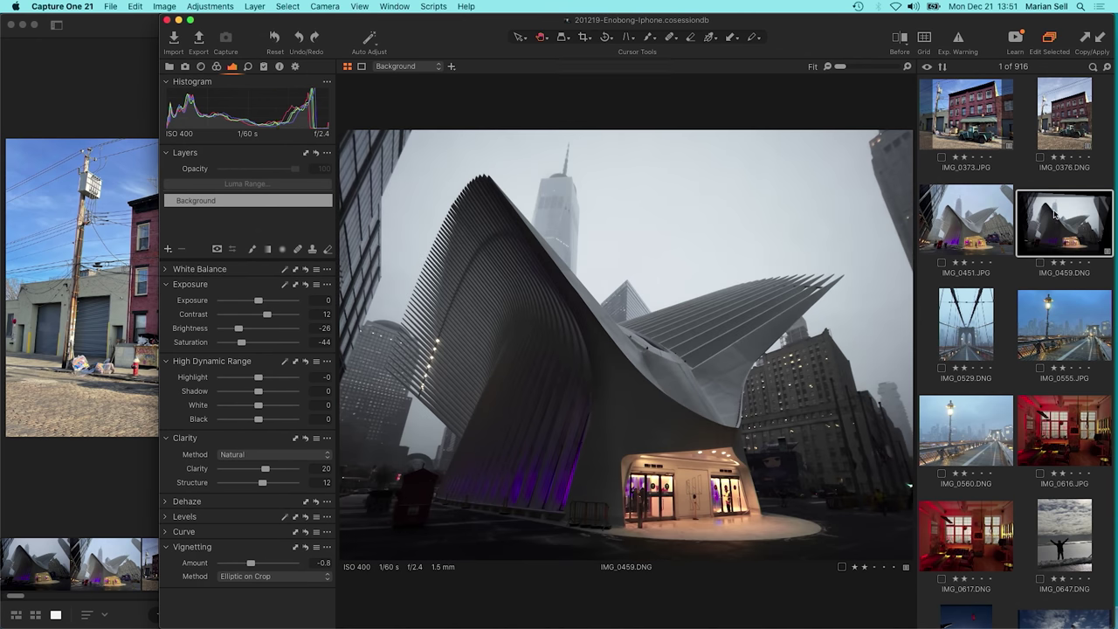
Try Keystone and Crop, then show the DNG's colour settings (7097 K, tint -5) at 100%
left_click(625, 40)
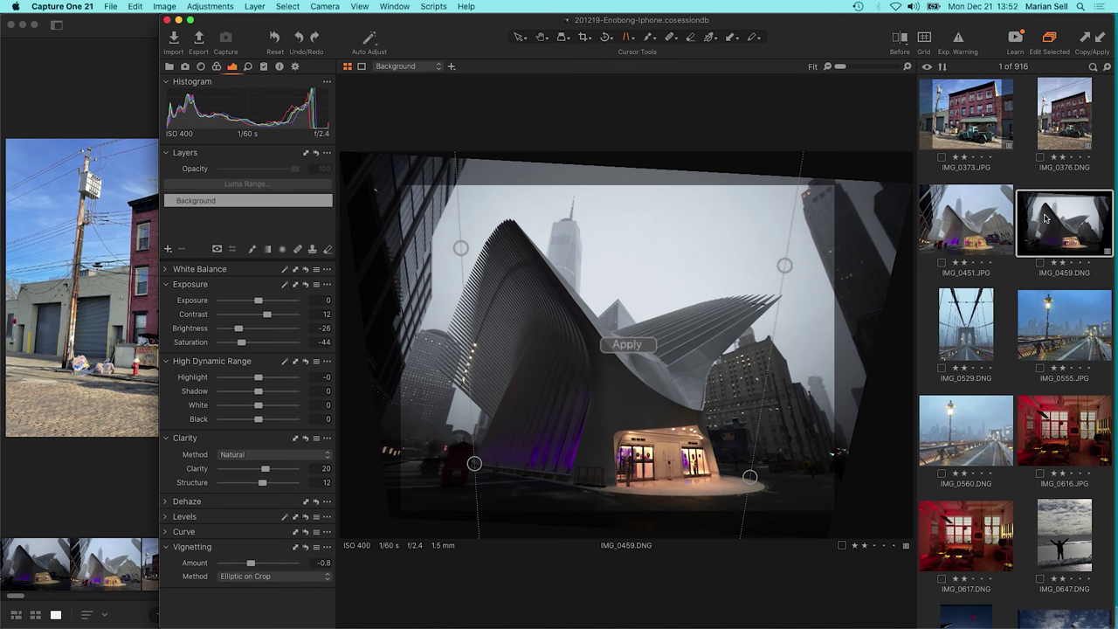
left_click(993, 217)
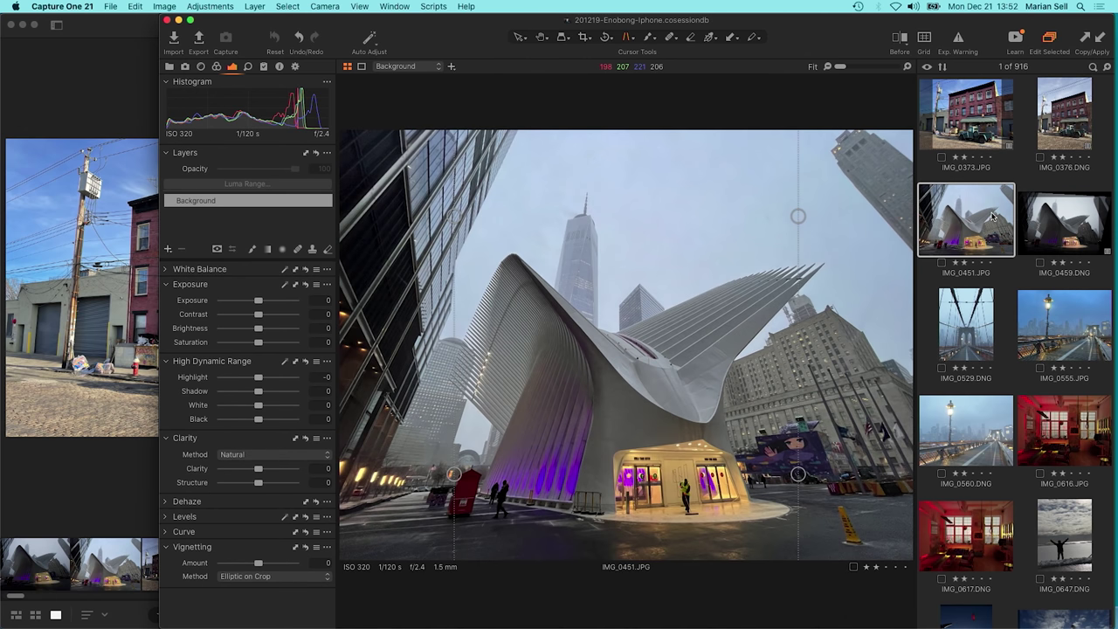
key("Right")
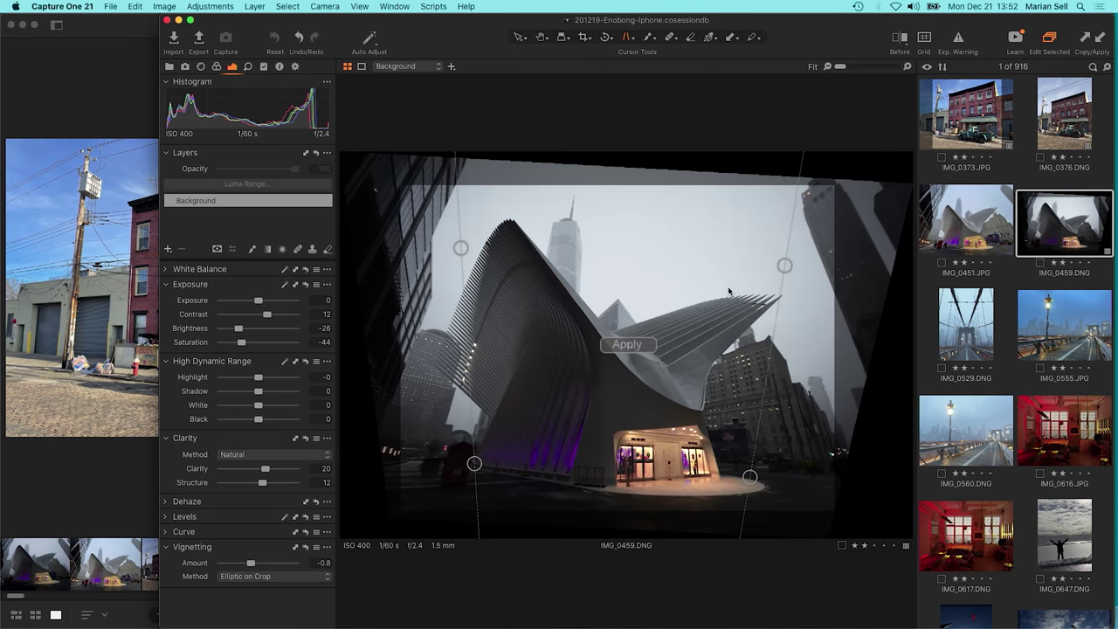
left_click(586, 38)
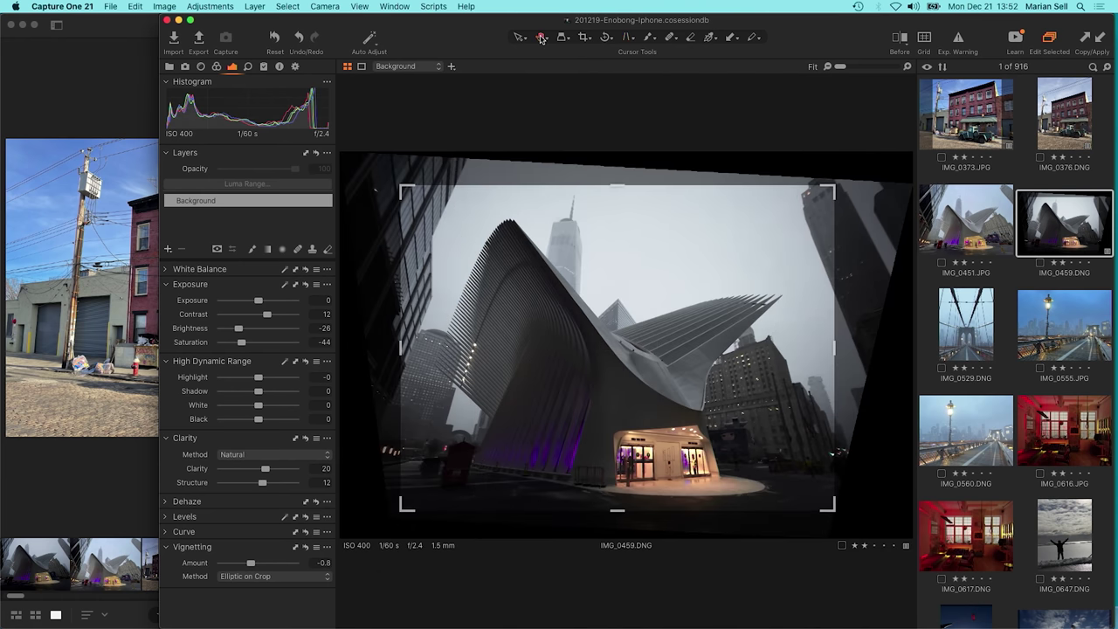
left_click(541, 38)
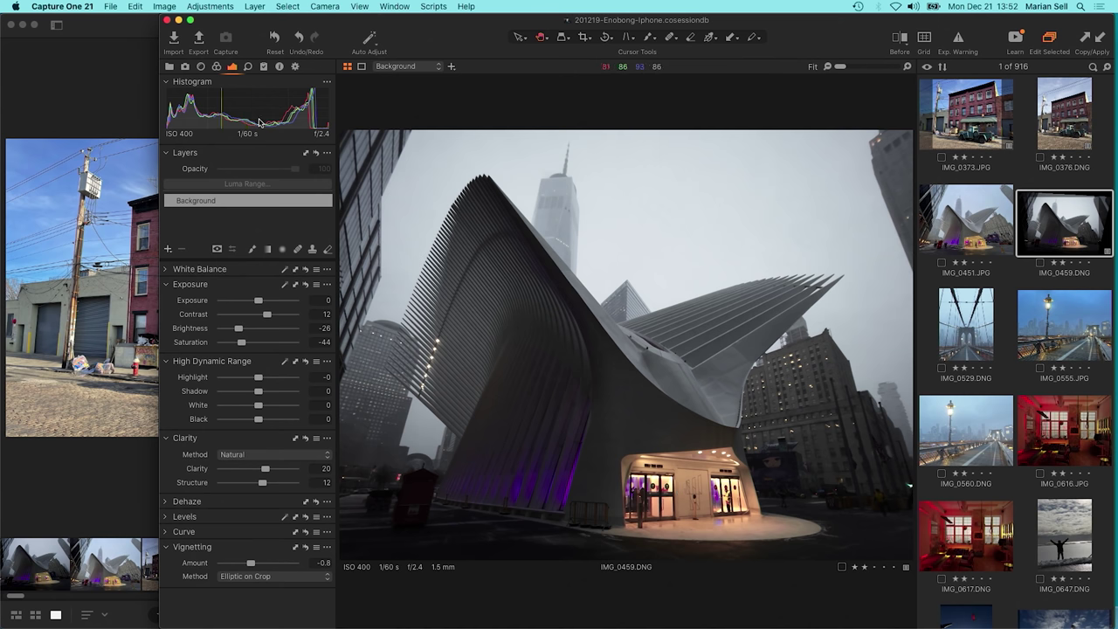
left_click(217, 68)
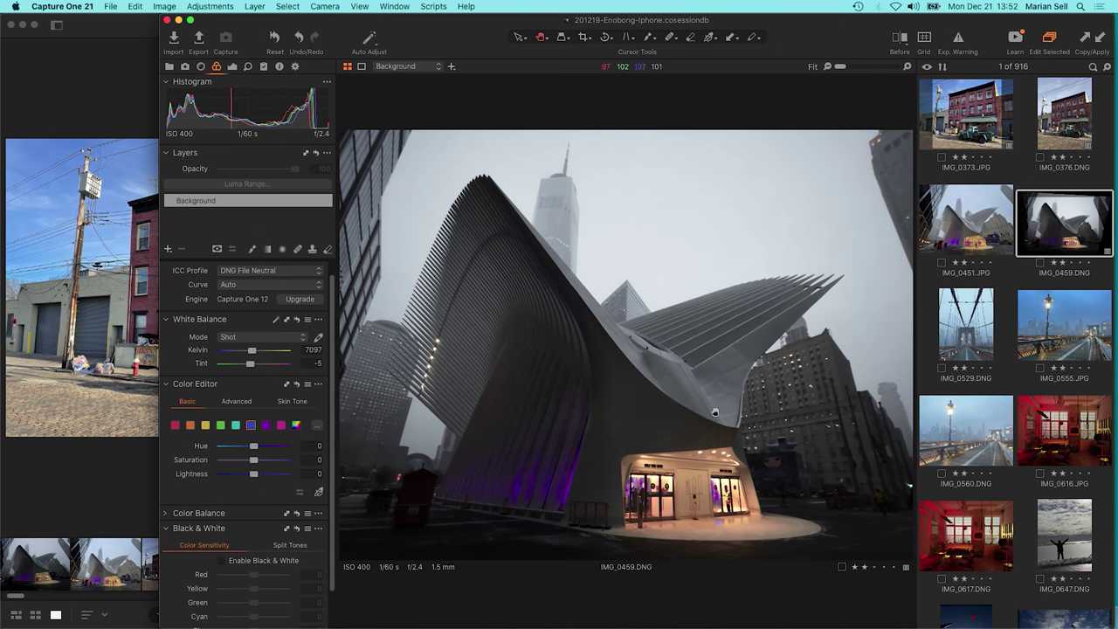
left_click(764, 432)
Try keystone correction on the 100% DNG view, then leave it without applying
scroll(786, 262, "up", 2)
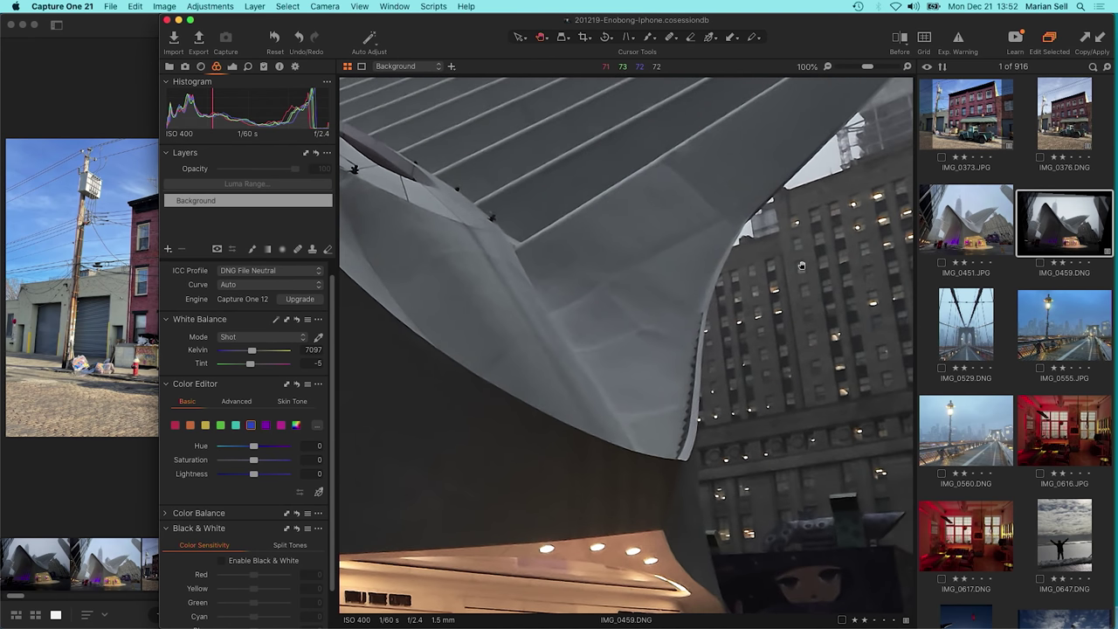
left_click(626, 39)
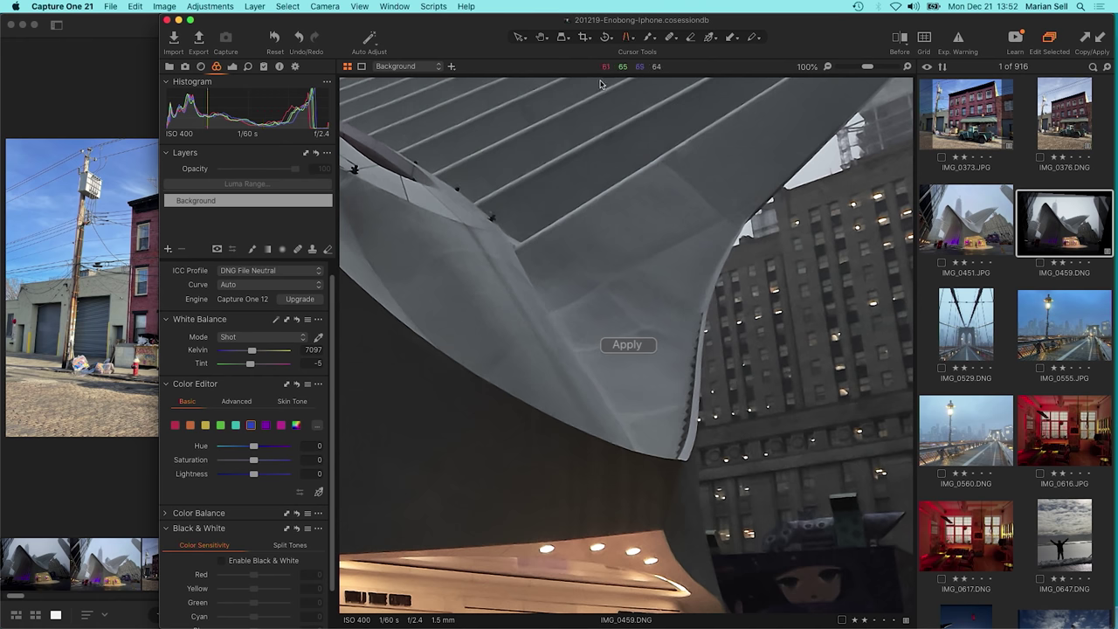
left_click(542, 40)
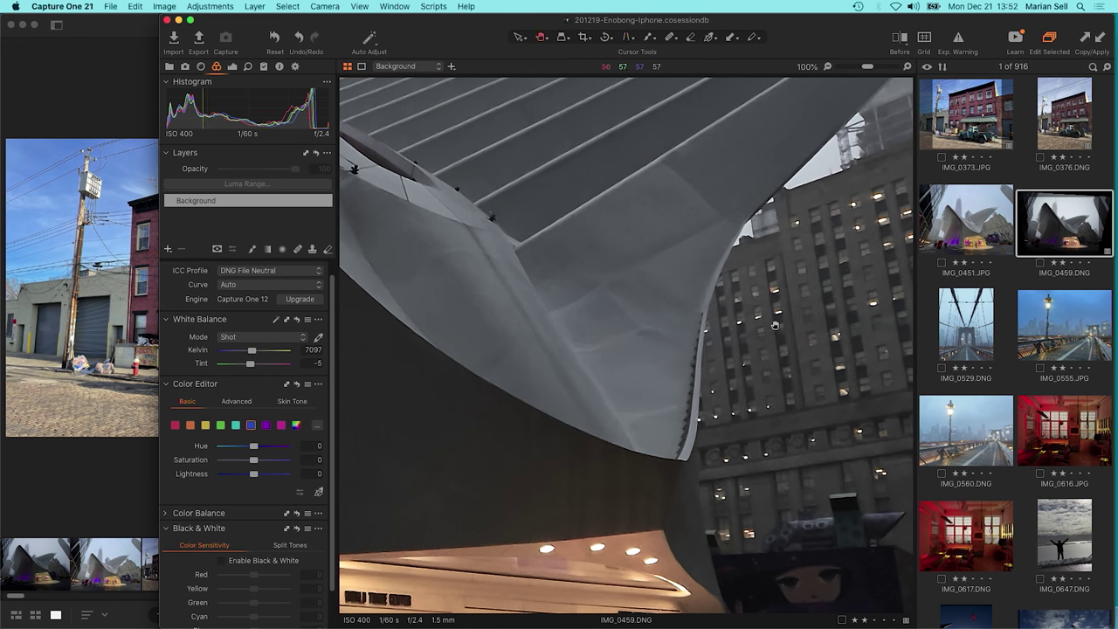
scroll(751, 219, "right", 5)
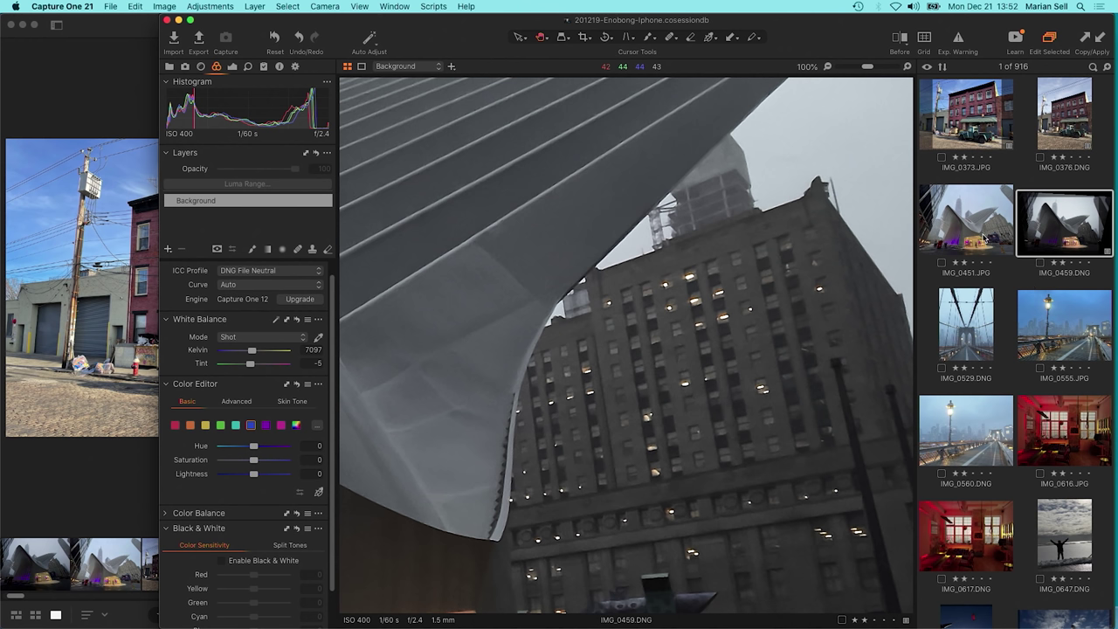
Show IMG_0451.JPG at the same 100% zoom and pan around its detail
left_click(985, 238)
scroll(780, 320, "down", 5)
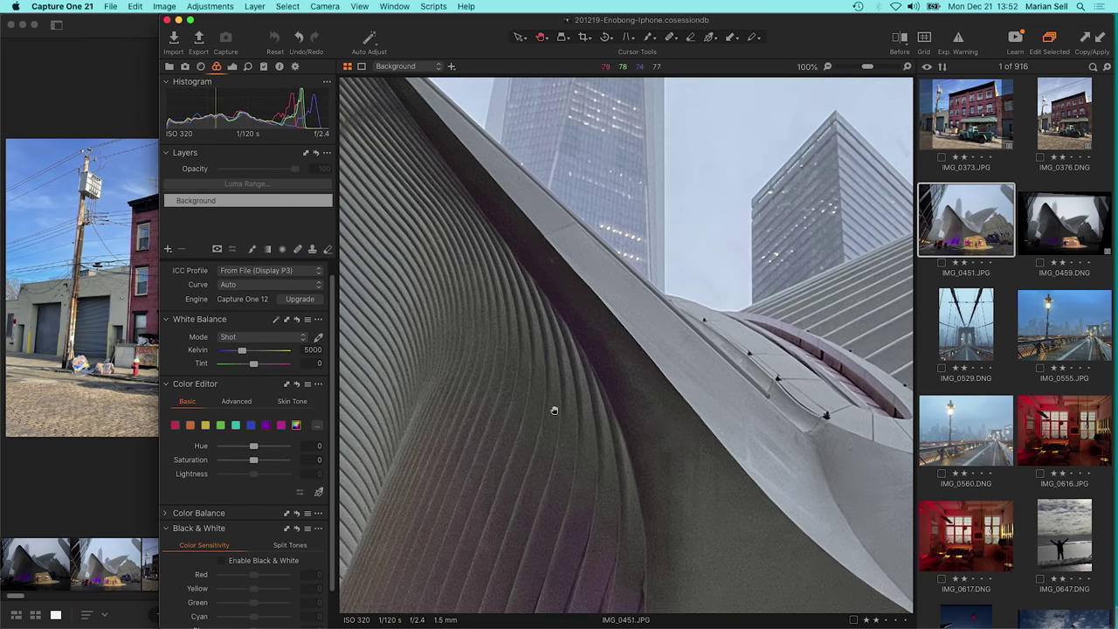
scroll(675, 285, "right", 5)
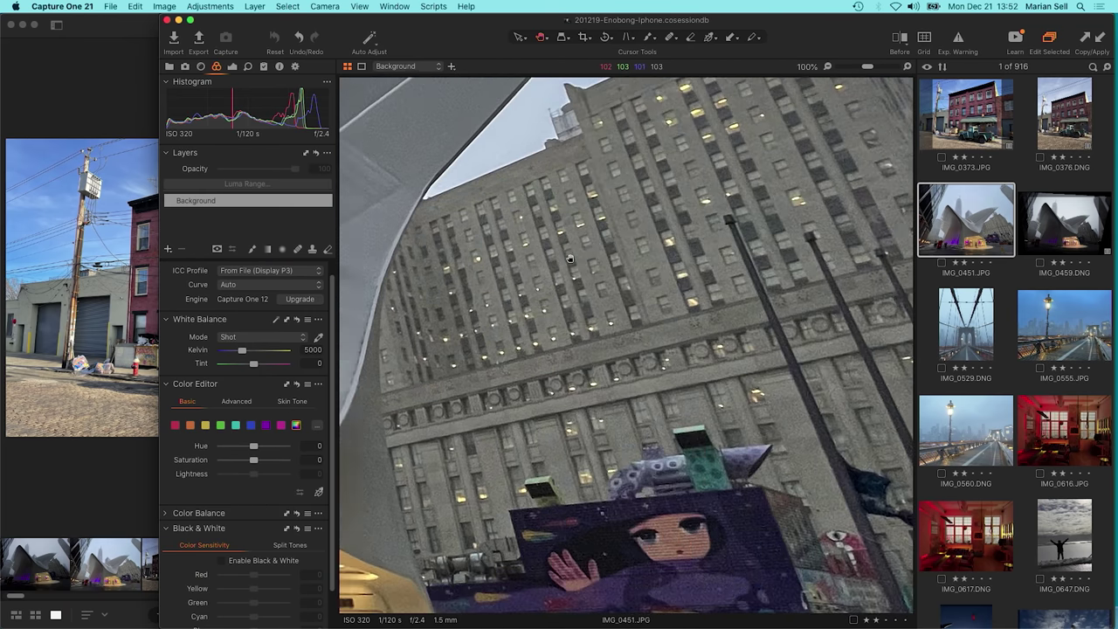
scroll(595, 310, "down", 5)
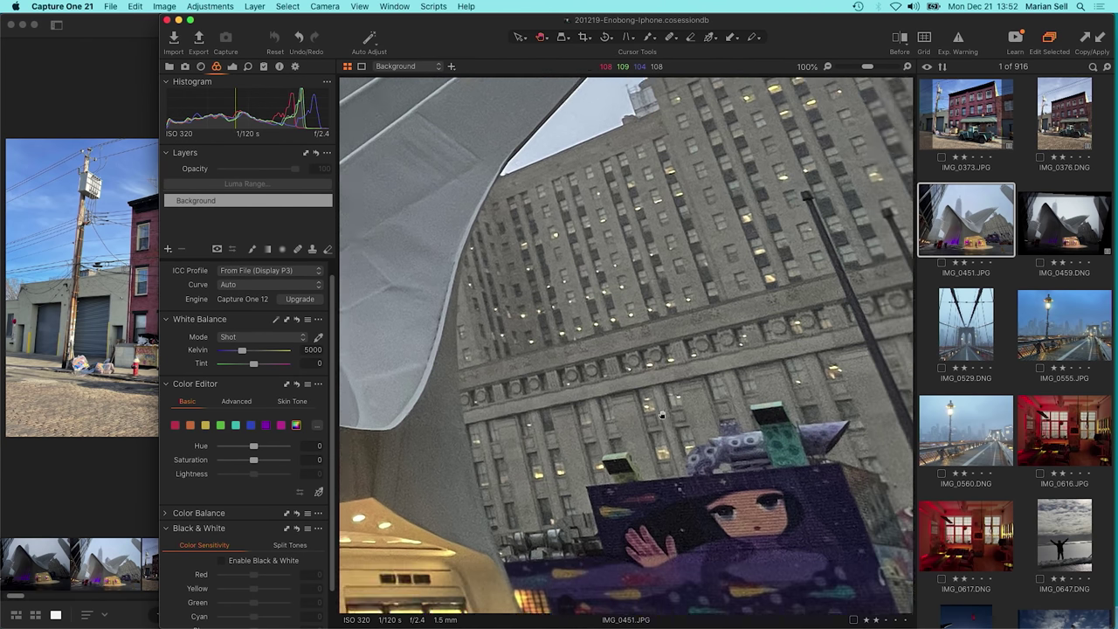
scroll(595, 310, "up", 10)
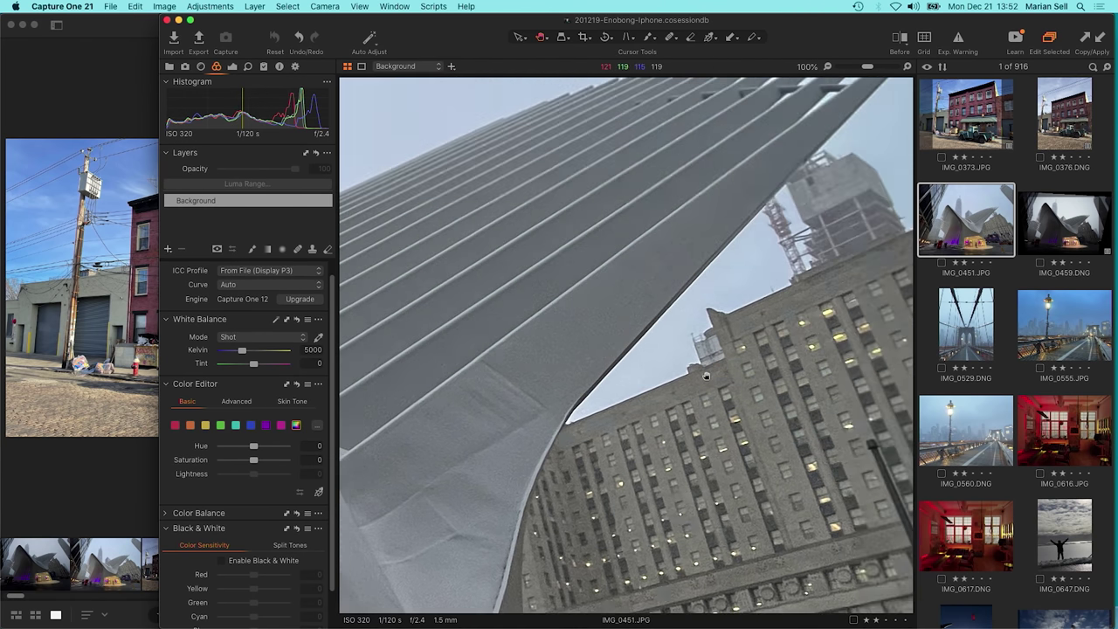
scroll(652, 411, "right", 4)
scroll(653, 411, "down", 3)
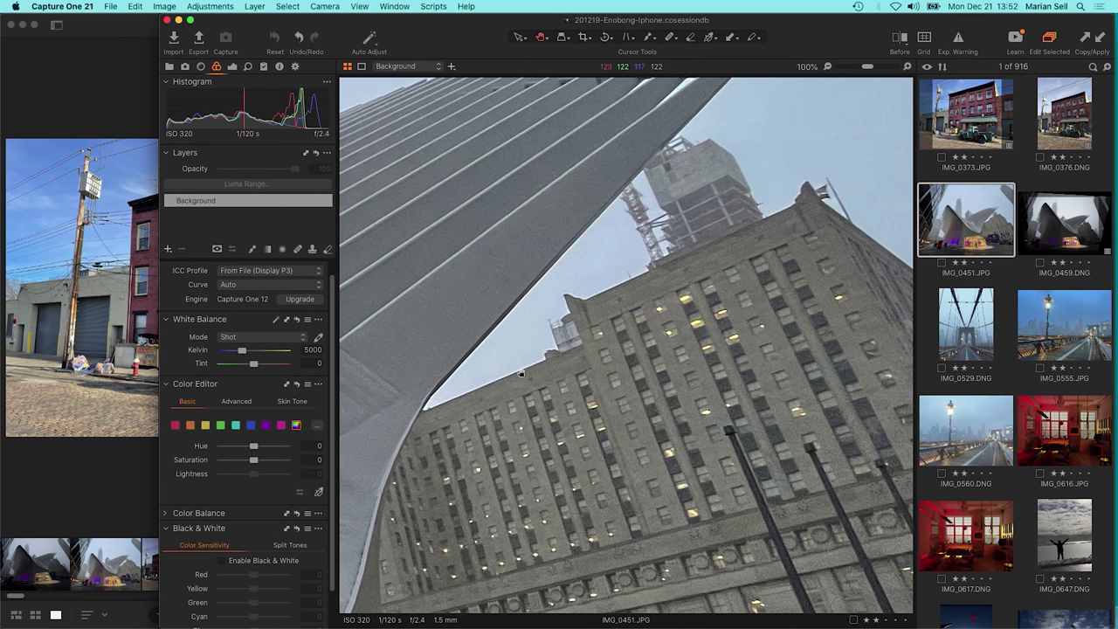
scroll(465, 369, "left", 4)
scroll(465, 368, "down", 2)
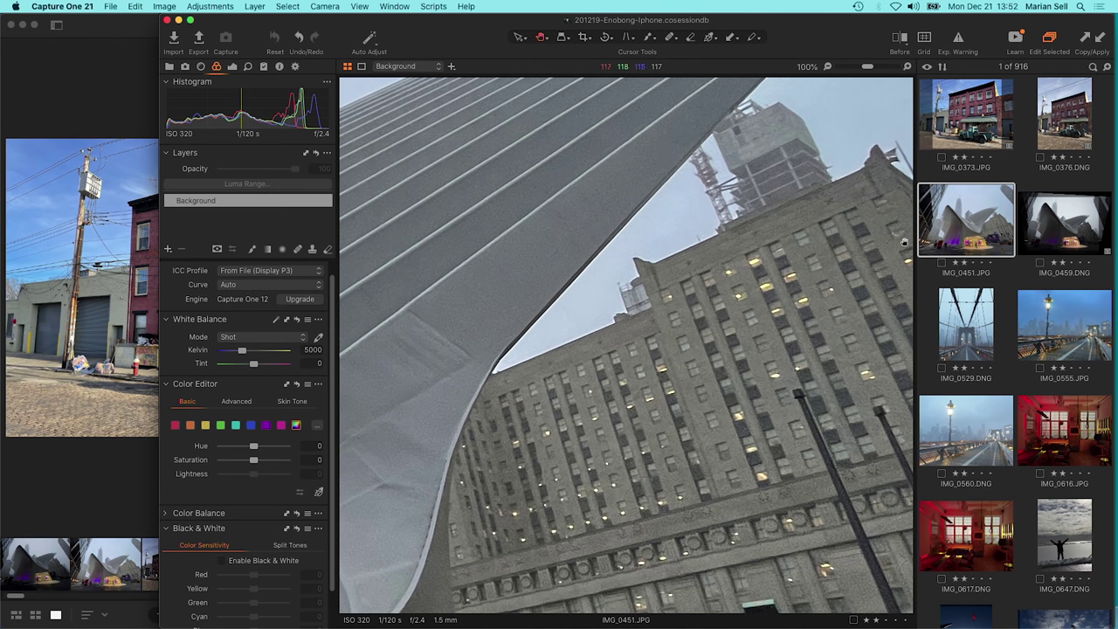
Flip to IMG_0459.DNG and back to IMG_0451.JPG, panning to compare at 100%
left_click(1073, 226)
scroll(788, 262, "right", 5)
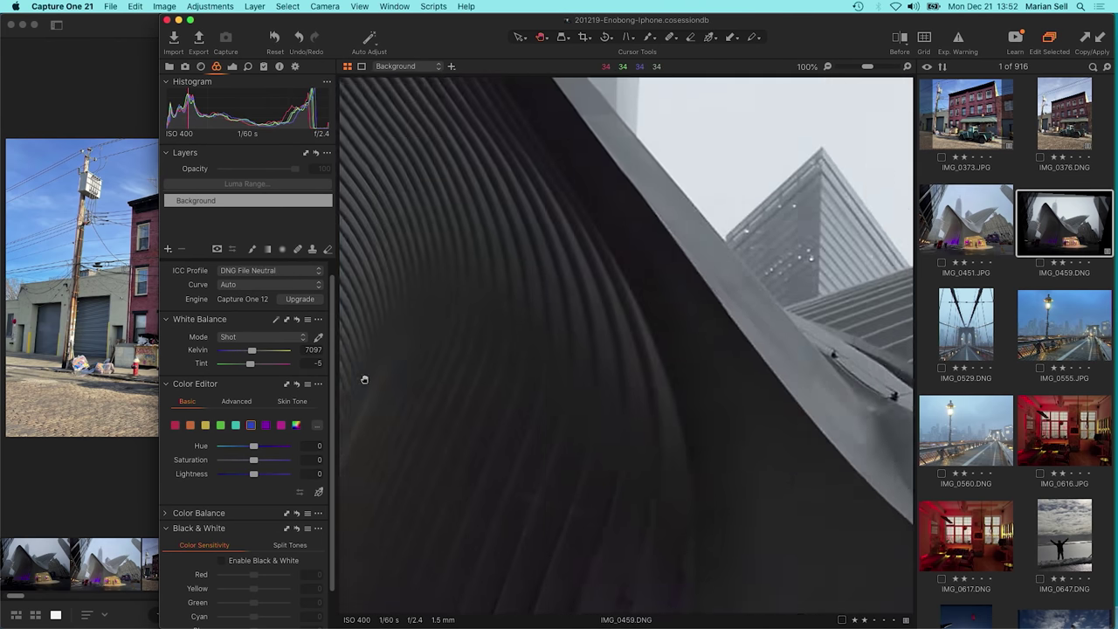
scroll(731, 373, "left", 4)
scroll(732, 373, "left", 3)
scroll(732, 373, "up", 3)
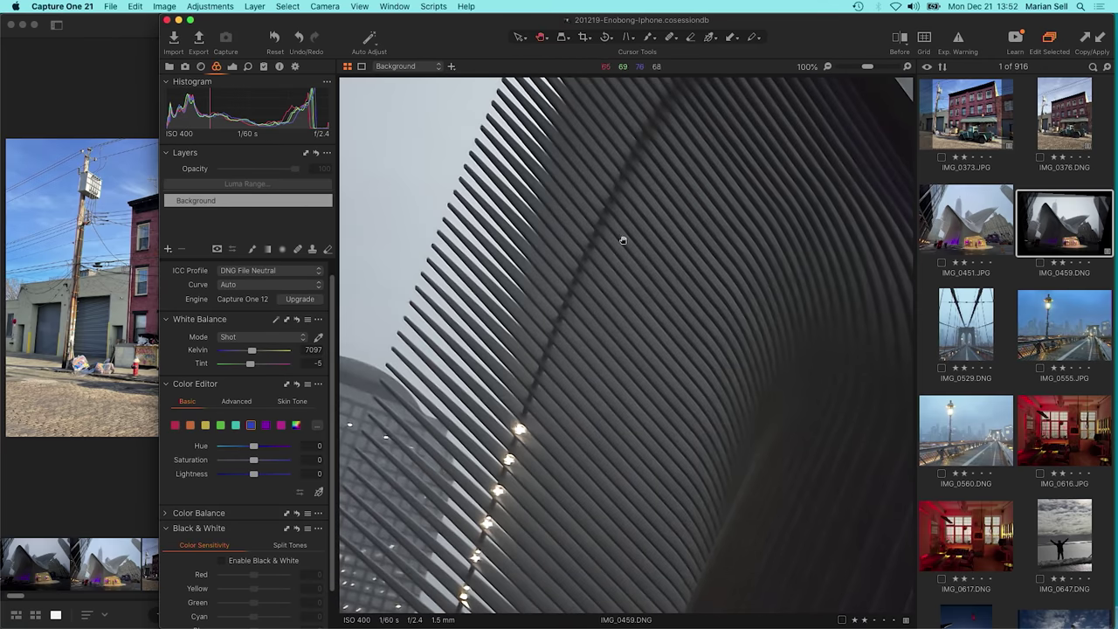
scroll(821, 379, "left", 2)
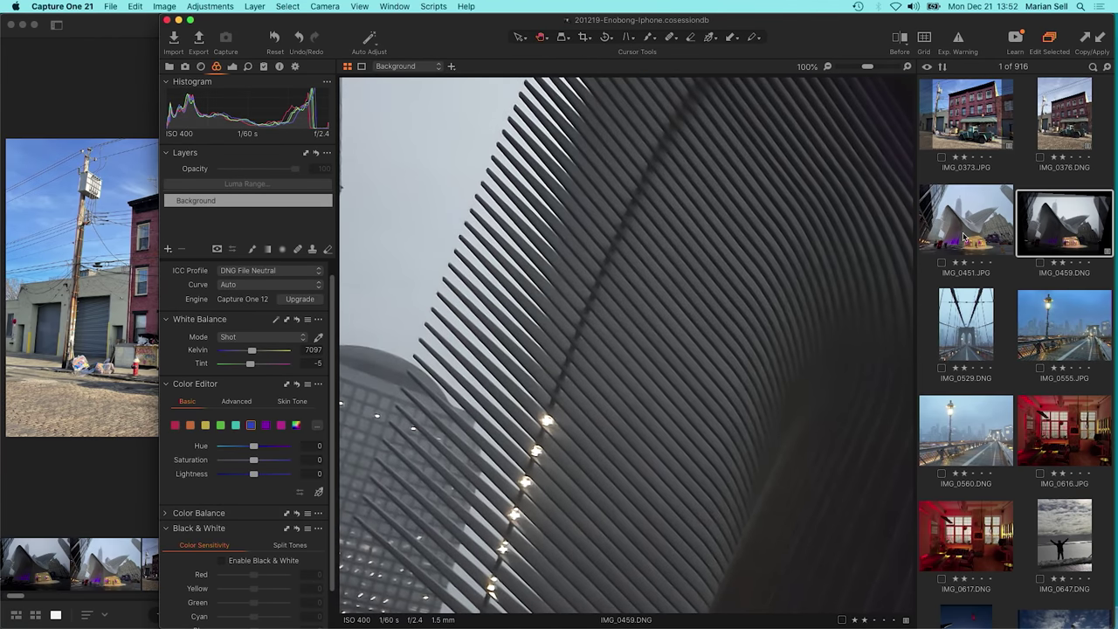
key("Left")
scroll(552, 318, "up", 5)
scroll(429, 314, "right", 4)
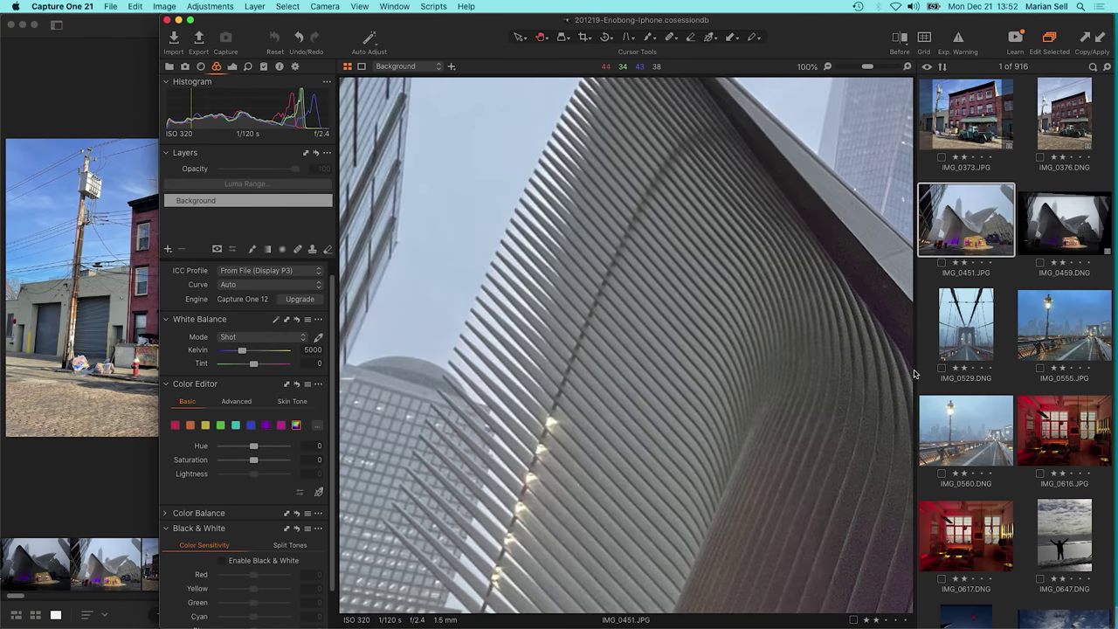
scroll(705, 333, "right", 3)
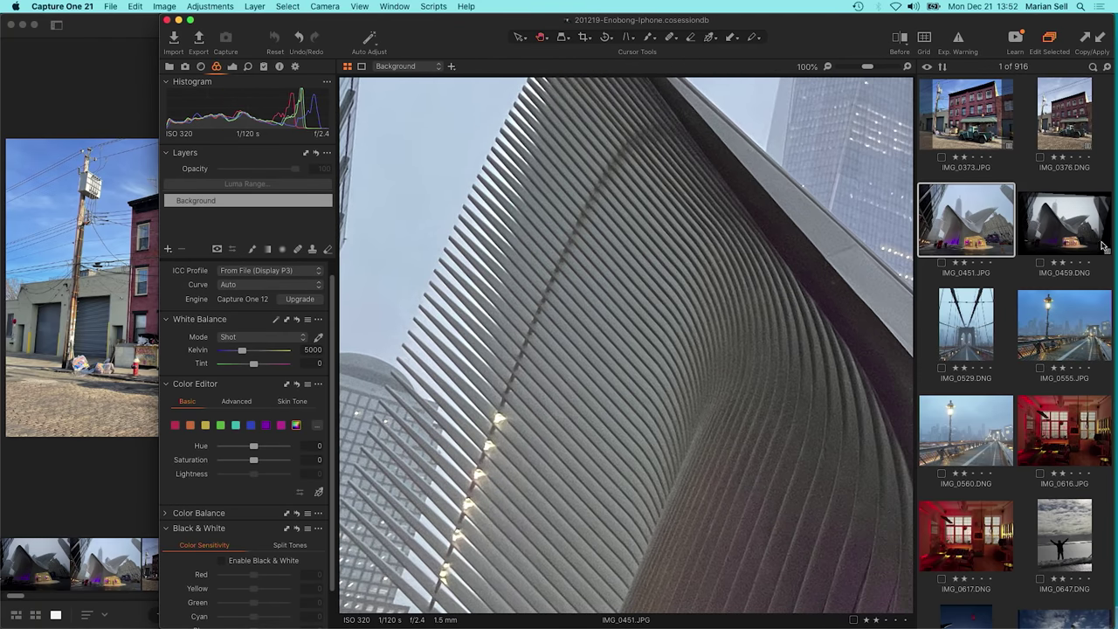
Revisit IMG_0459.DNG, then reopen IMG_0451.JPG and pan to its curved roof detail
left_click(1090, 243)
scroll(833, 278, "up", 3)
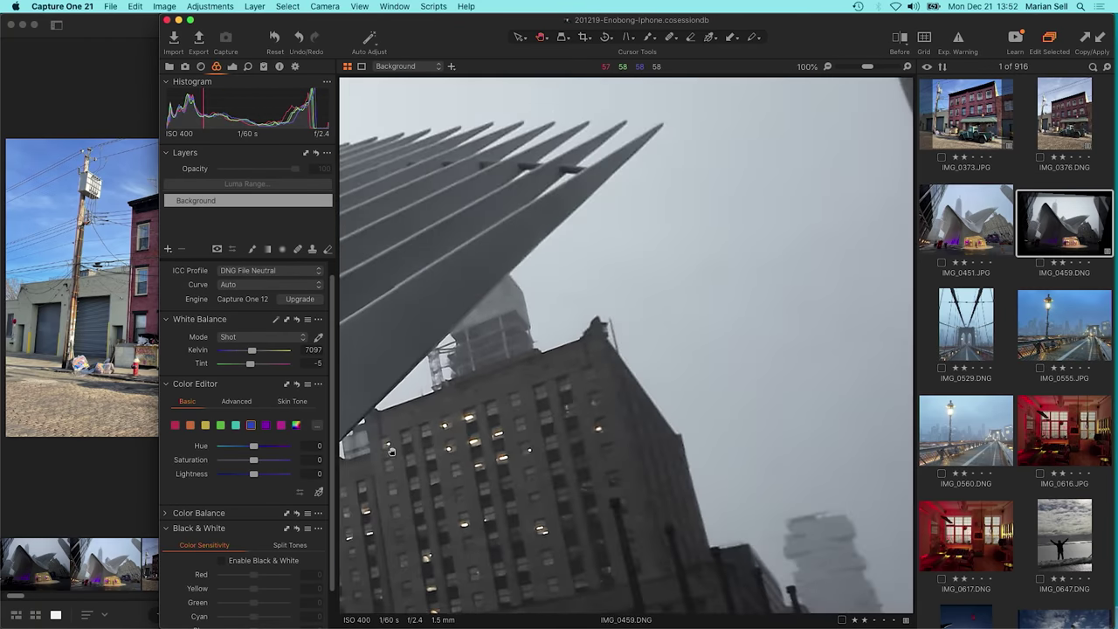
scroll(834, 278, "down", 3)
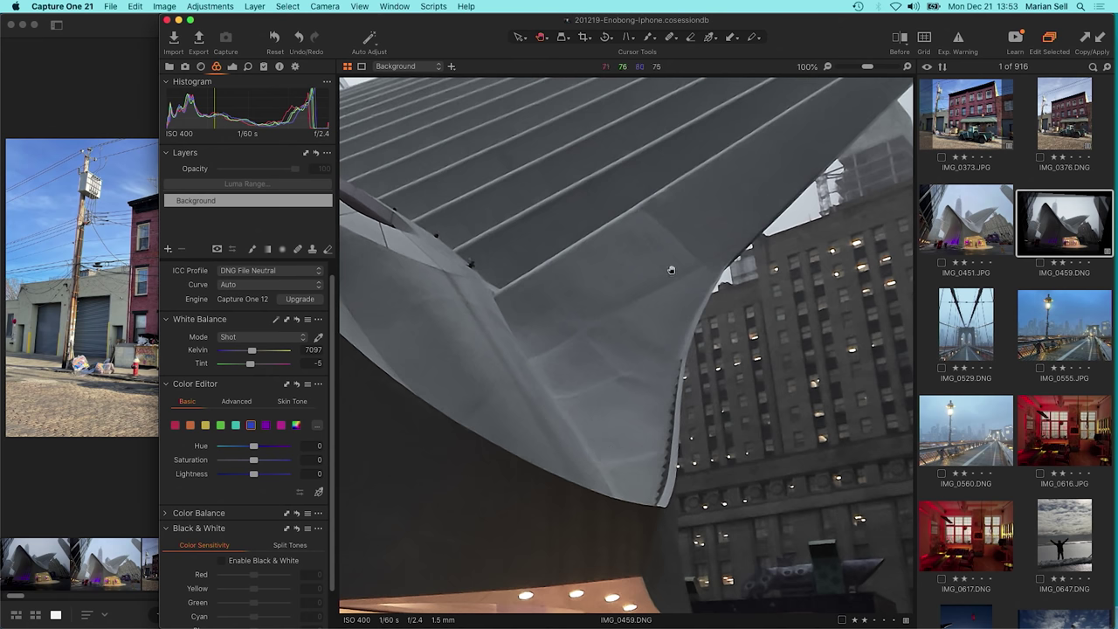
left_click(973, 229)
left_click_drag(759, 393, 548, 306)
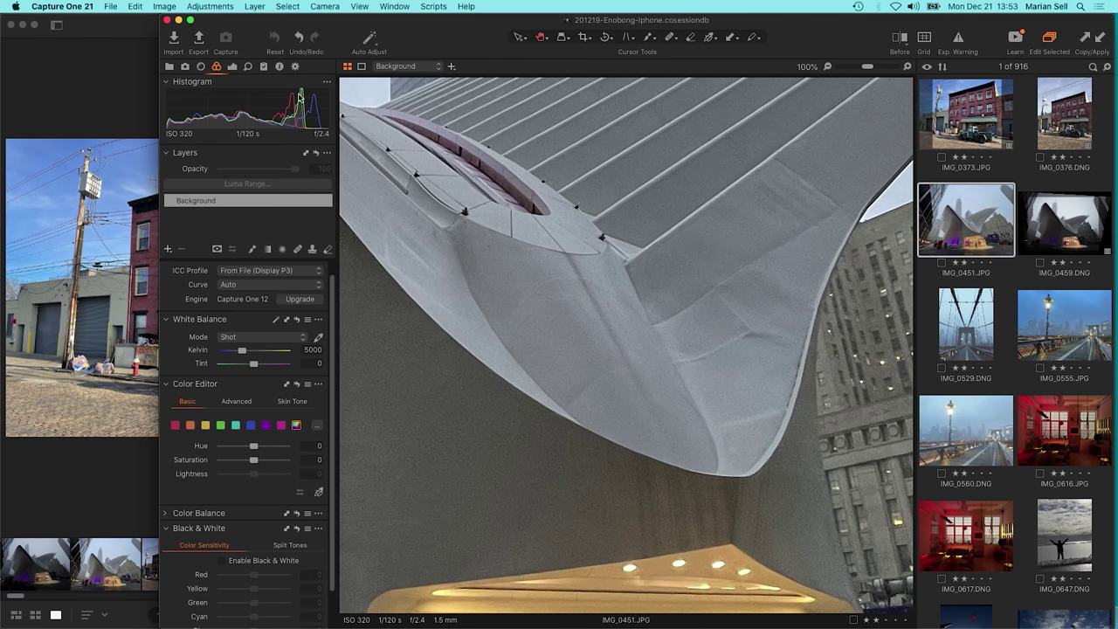
Raise Structure to 100 on IMG_0451.JPG and from 12 to 44 on IMG_0459.DNG
left_click(232, 68)
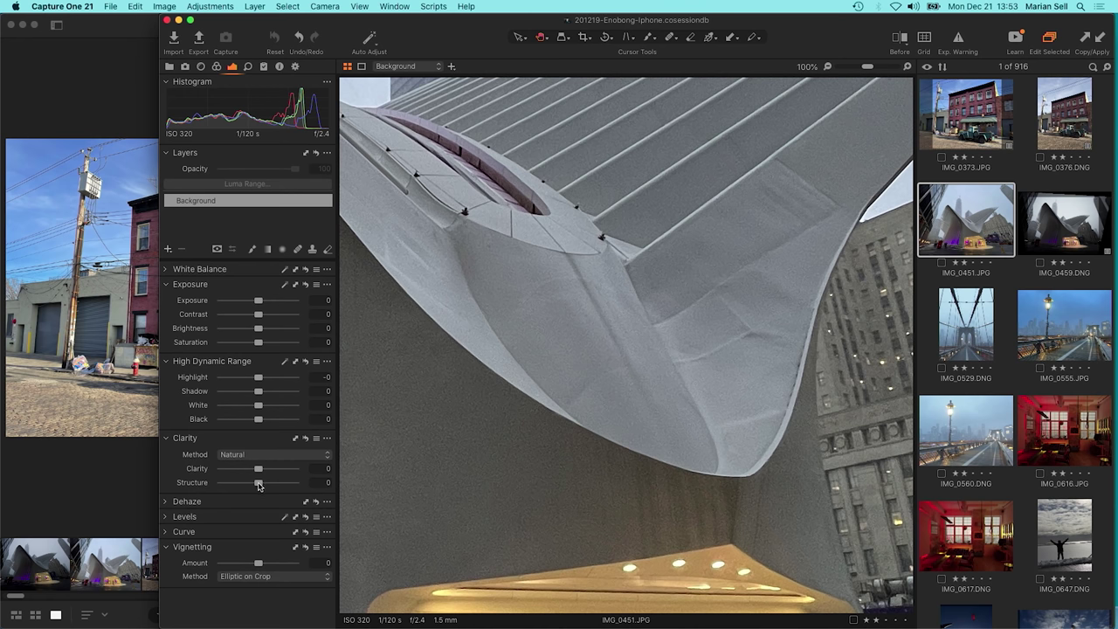
left_click_drag(259, 482, 296, 485)
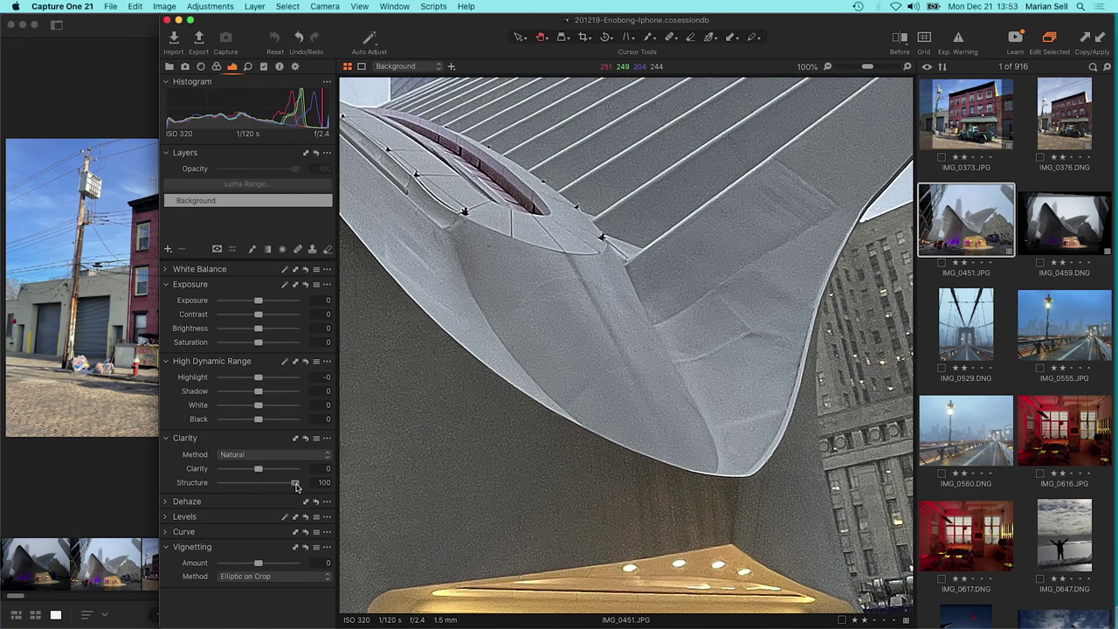
key("Right")
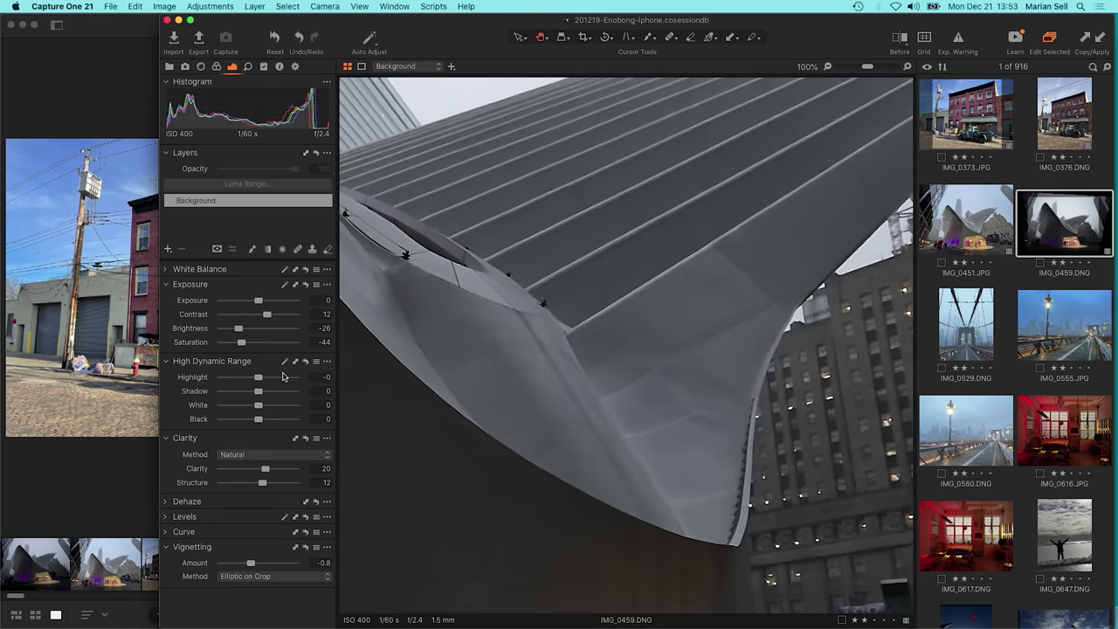
left_click_drag(263, 486, 273, 488)
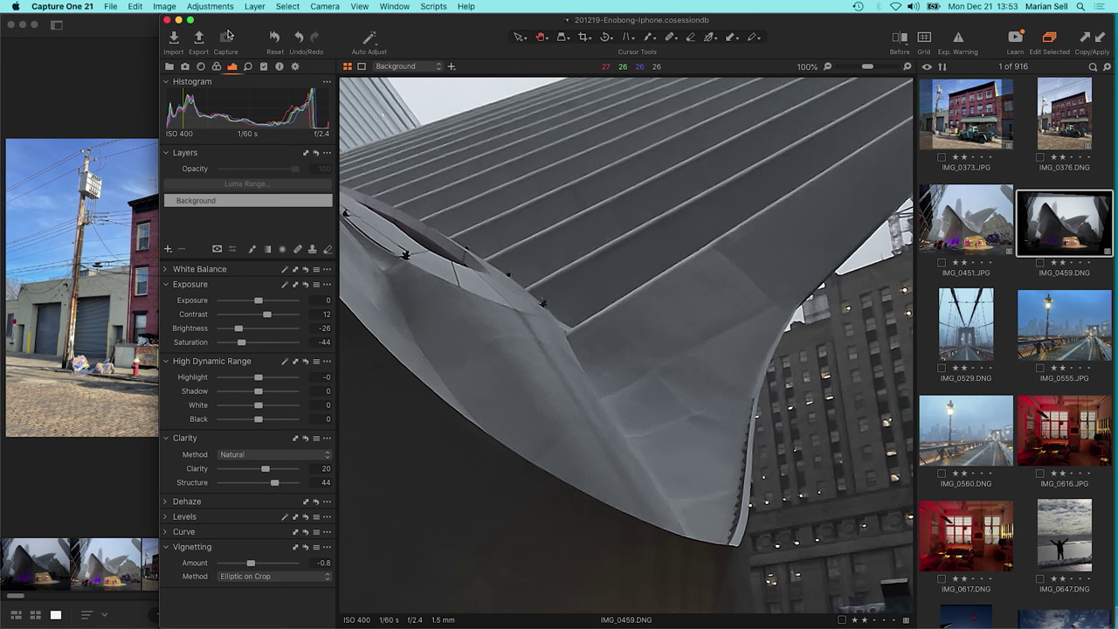
Pan across the building and sky, then fit the whole Oculus image in the viewer
left_click_drag(594, 244, 494, 324)
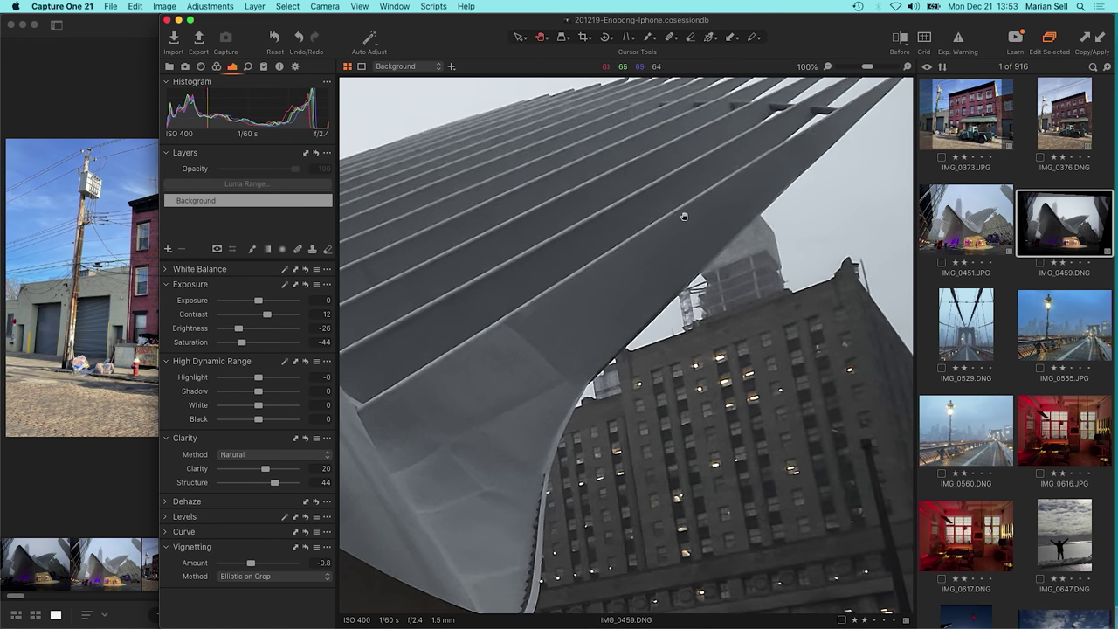
scroll(785, 179, "down", 5)
scroll(785, 179, "right", 4)
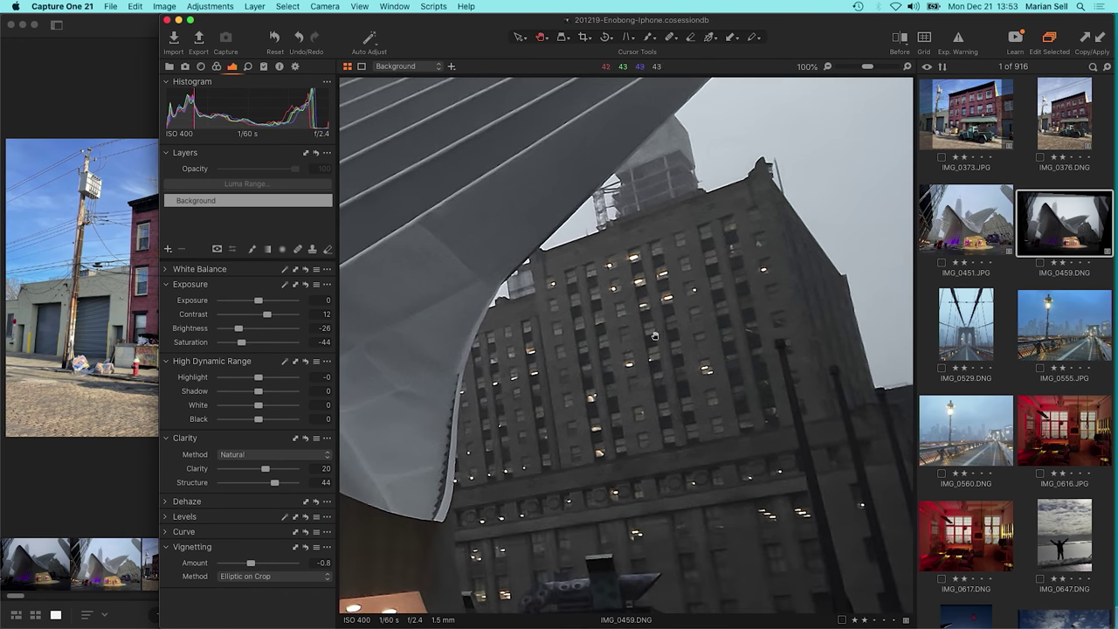
key("super+0")
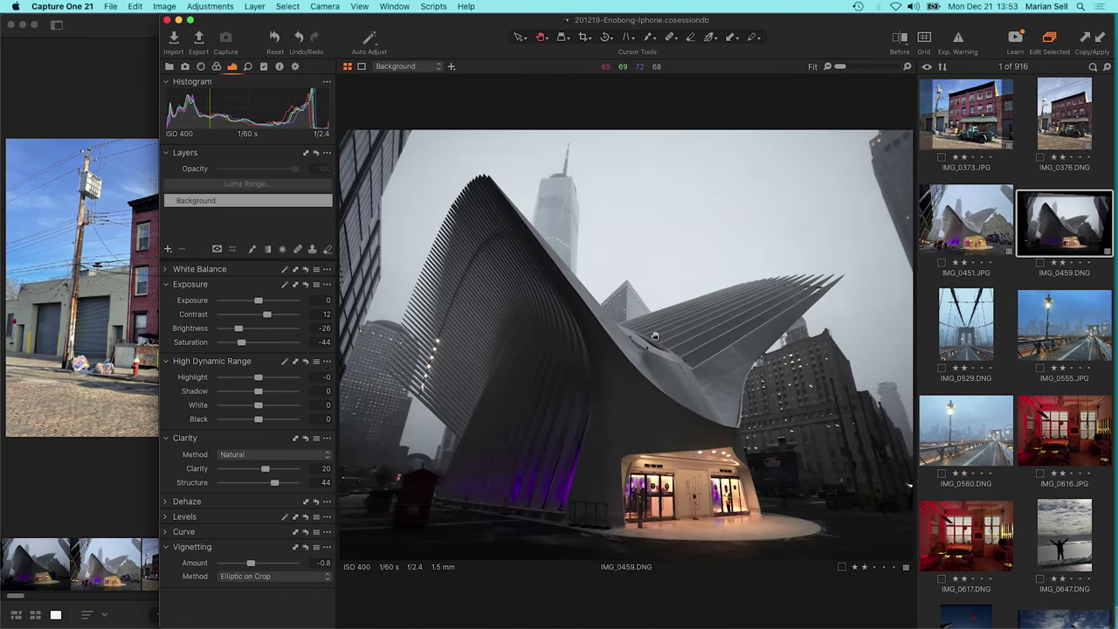
Select the IMG_0529.DNG thumbnail to show the Brooklyn Bridge cables and walkway
left_click(970, 327)
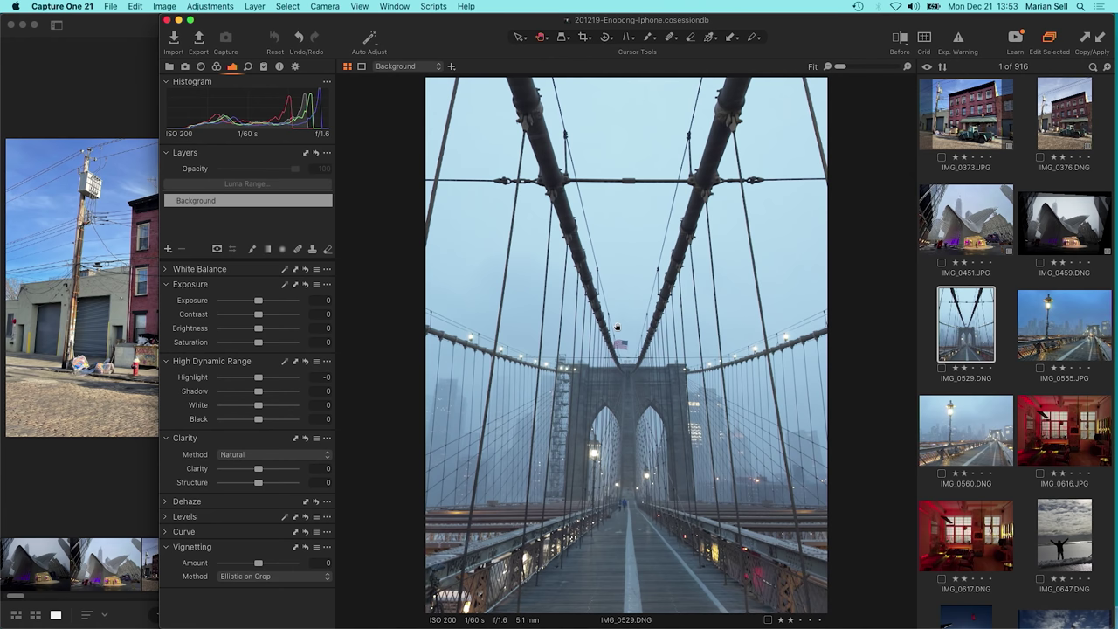
In Lightroom, apply the Adobe Landscape profile to the bridge photo and view it at 100%
left_click(91, 53)
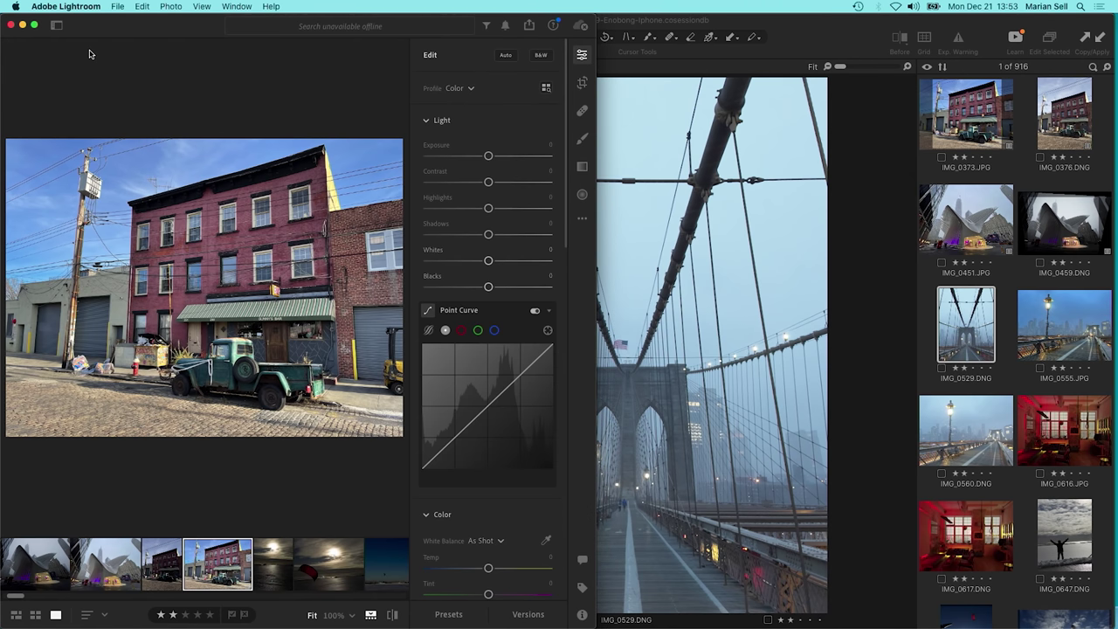
scroll(180, 564, "left", 2)
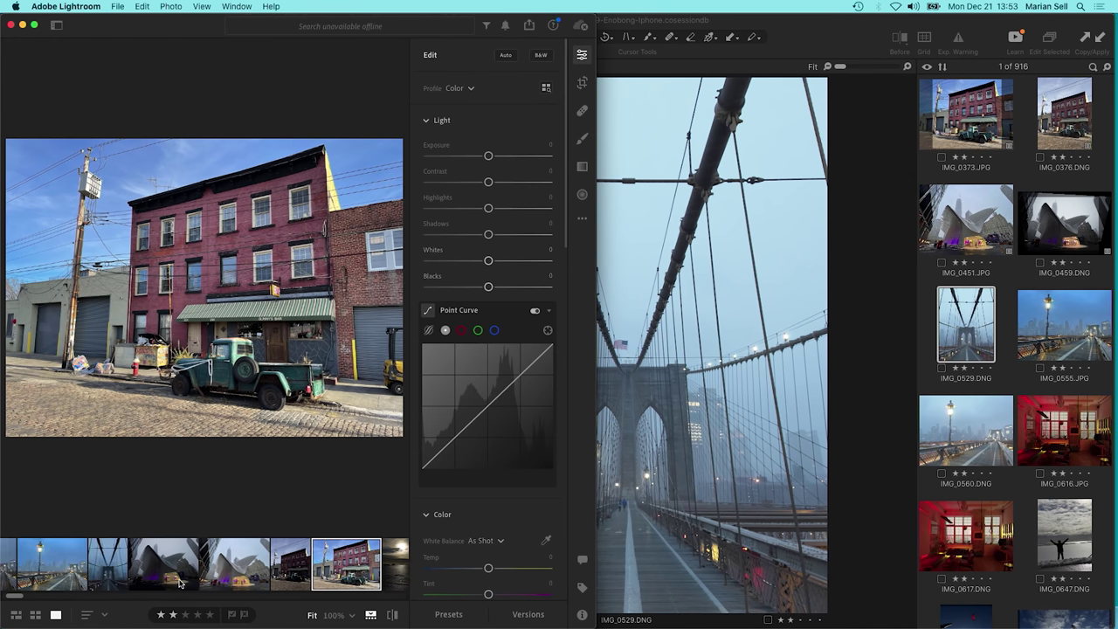
left_click(109, 559)
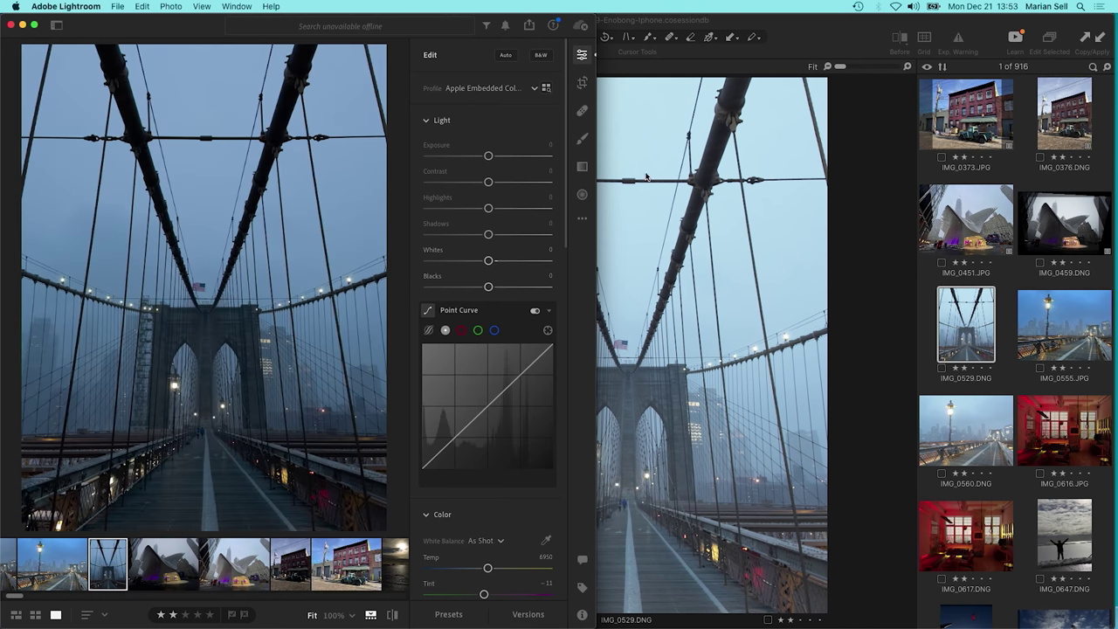
left_click(520, 89)
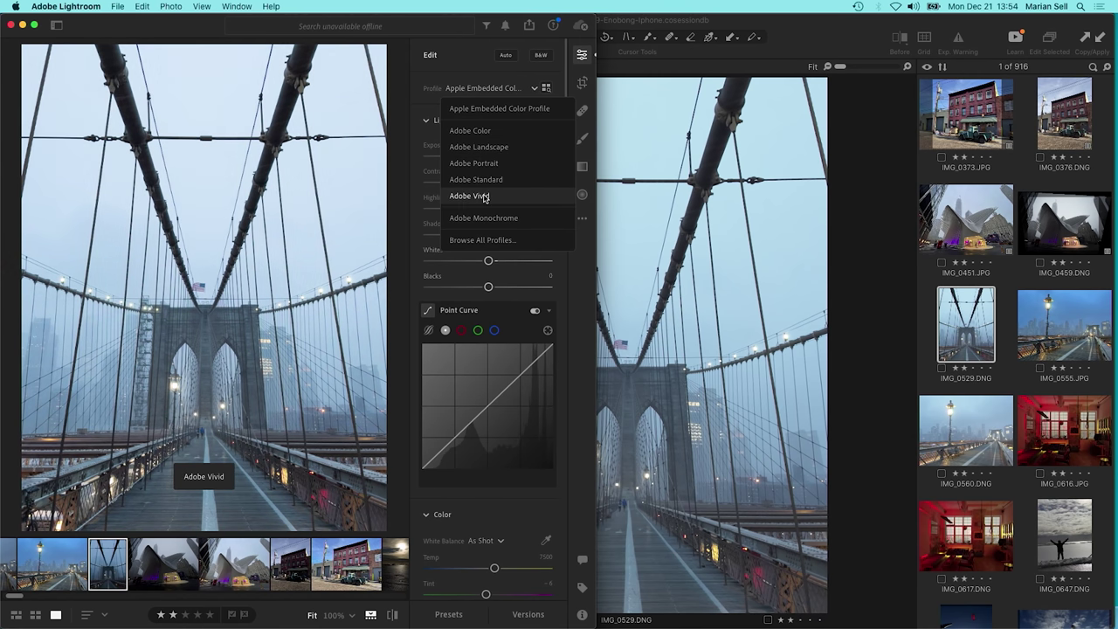
left_click(478, 147)
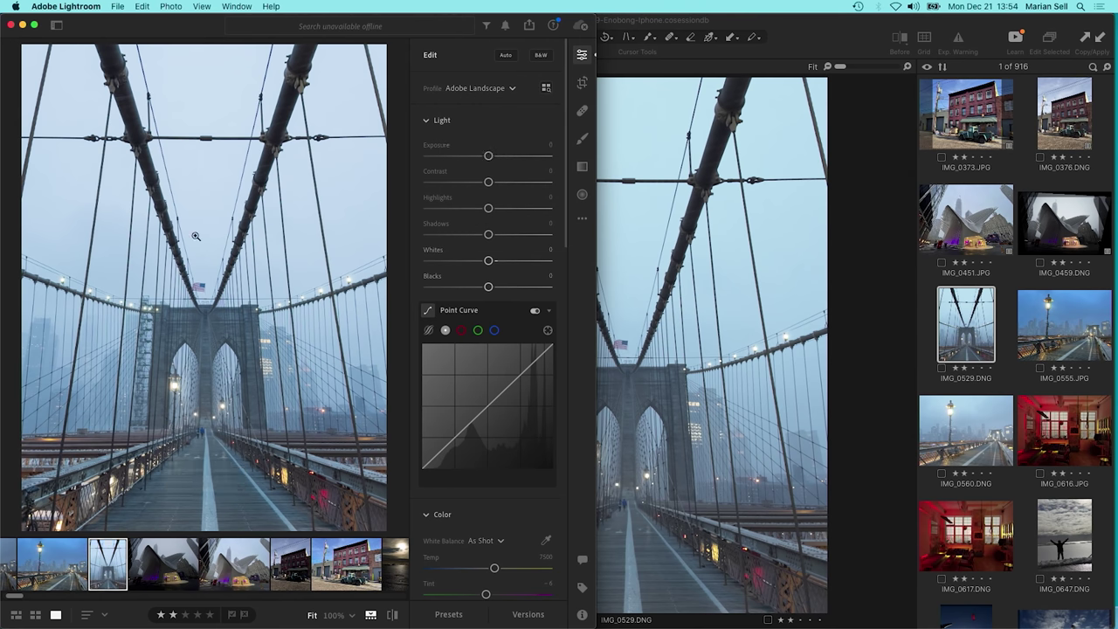
left_click(200, 316)
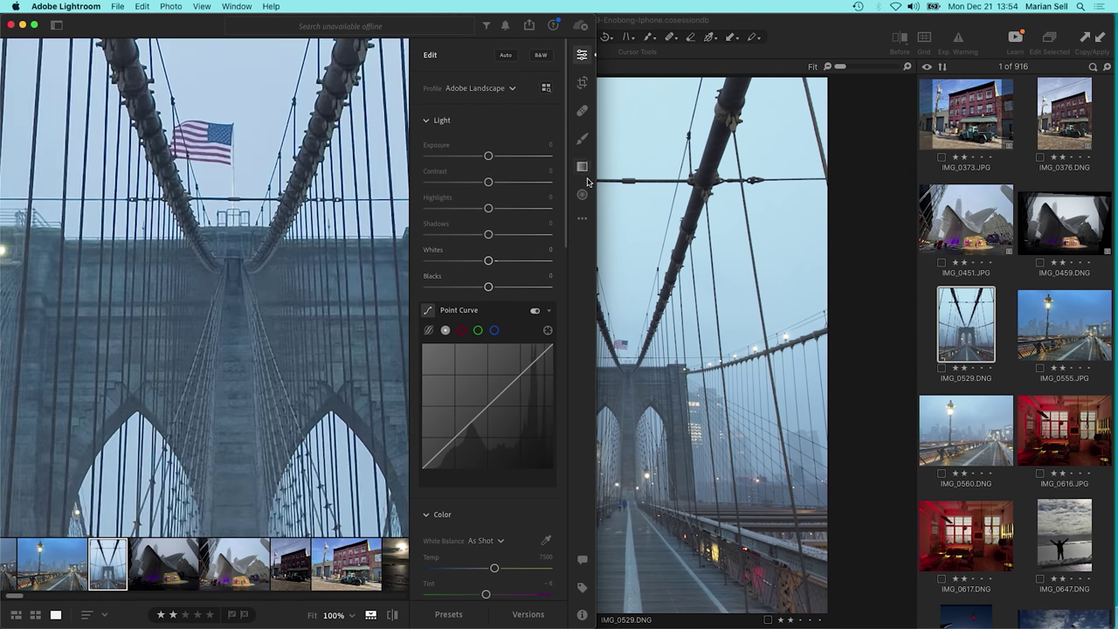
left_click(842, 26)
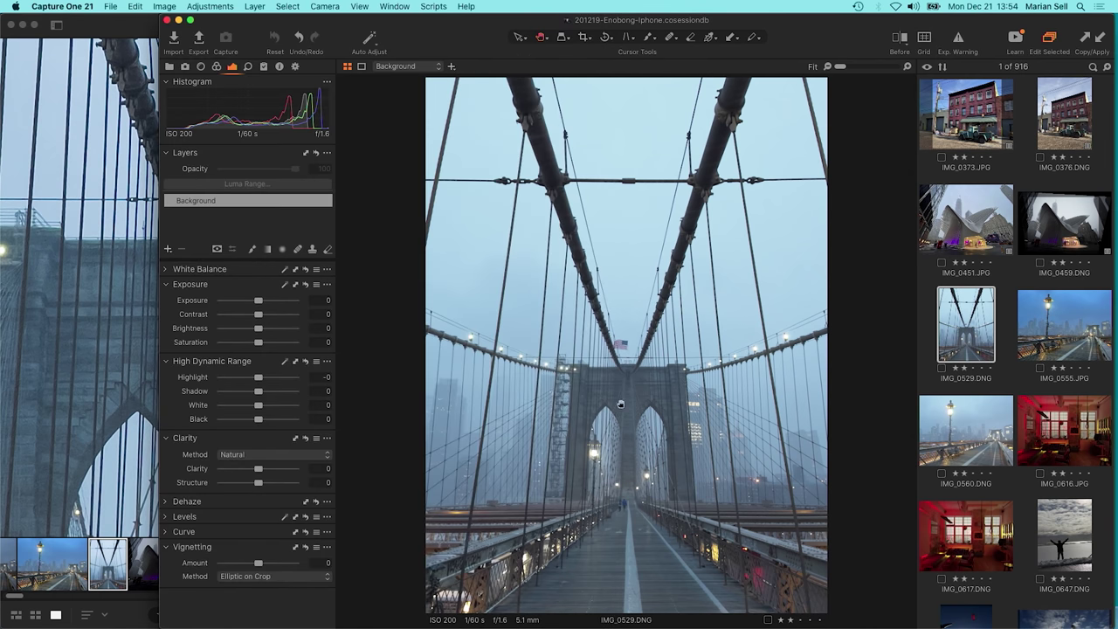
Undo Adobe Landscape back to Apple Embedded Color, check at 100%, then return to Capture One
left_click(103, 276)
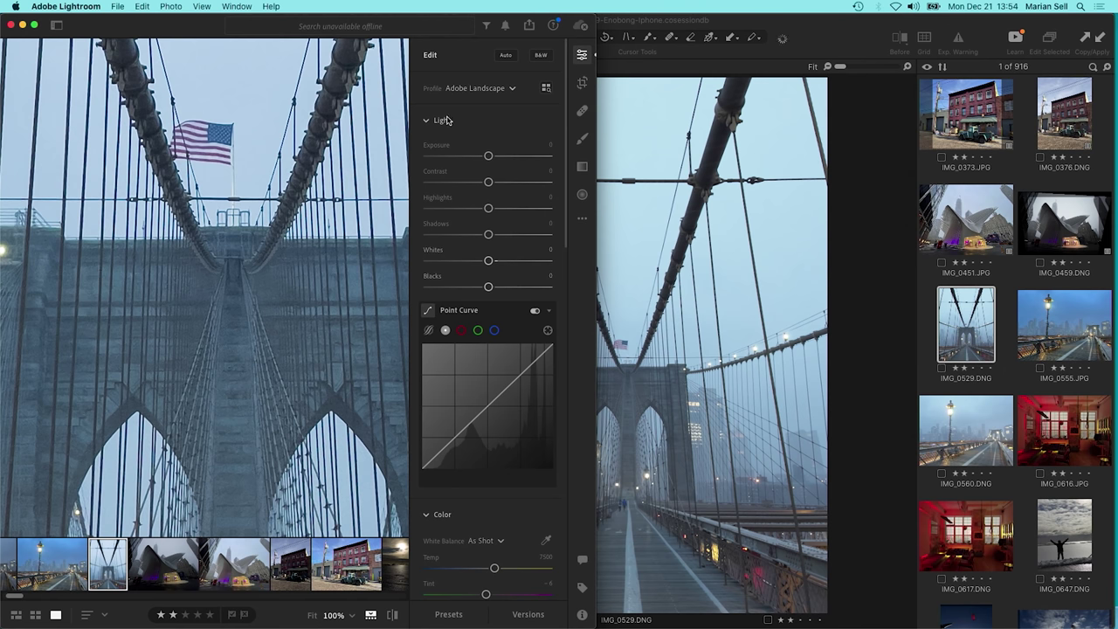
left_click(494, 89)
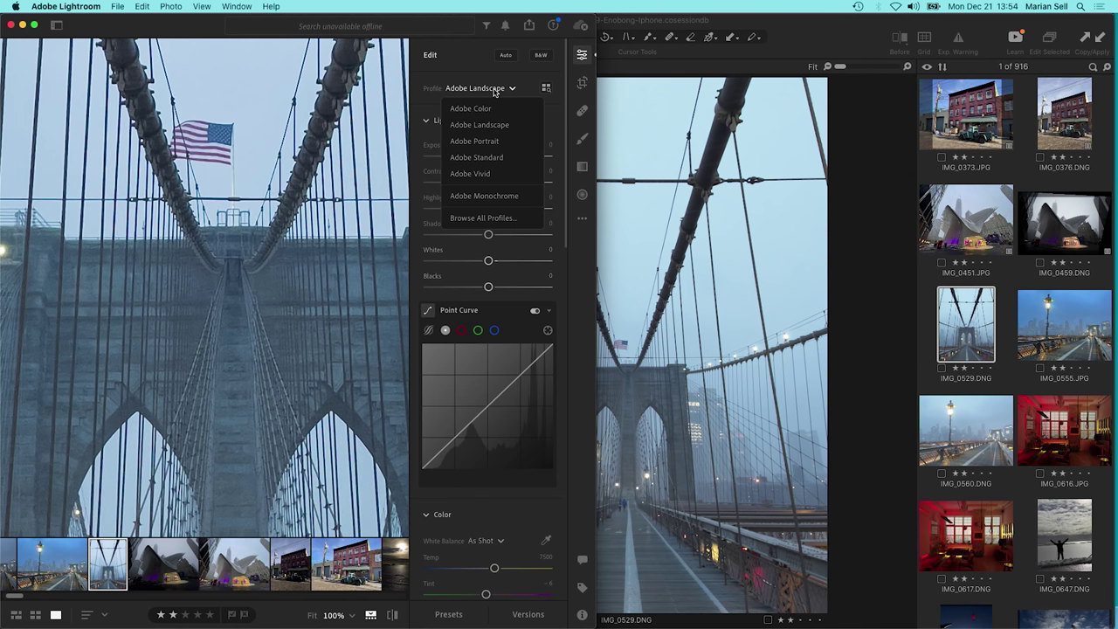
left_click(494, 90)
key("super+z")
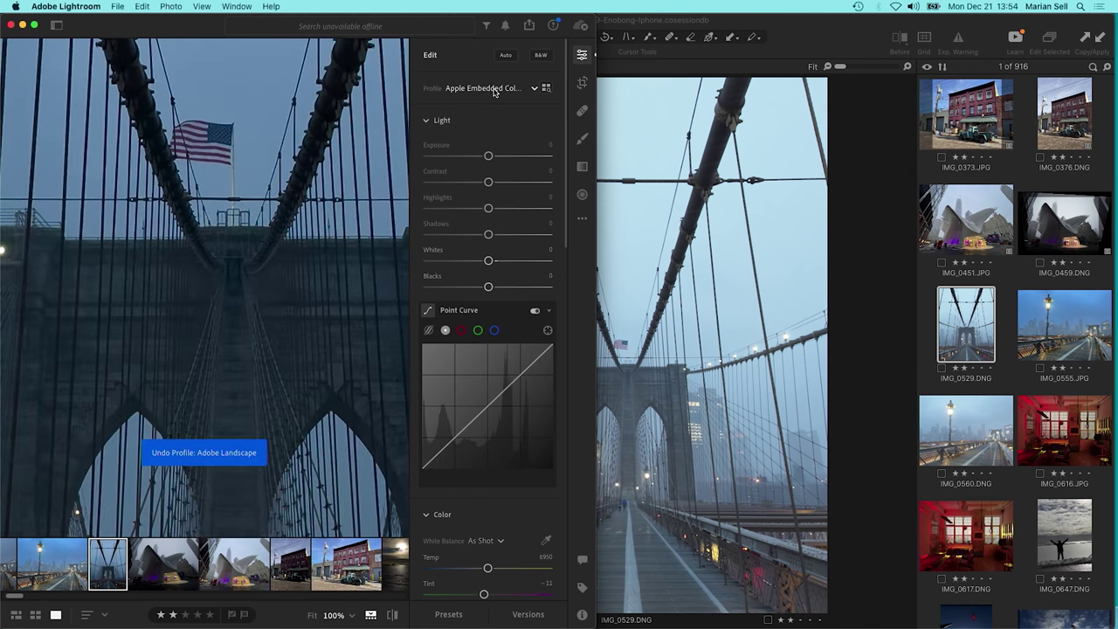
left_click(223, 253)
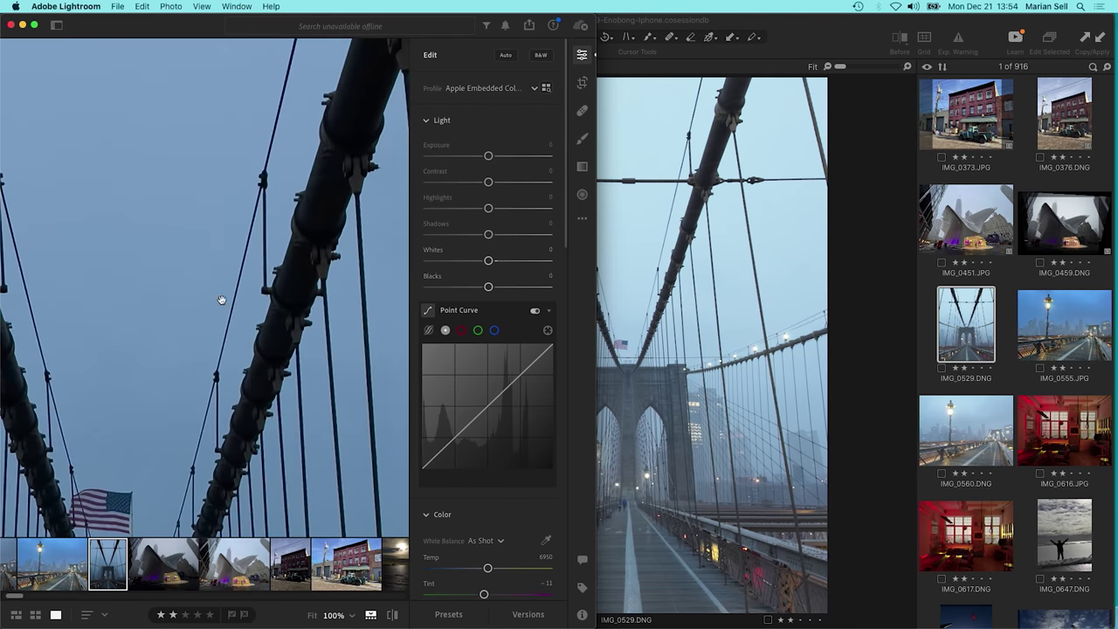
left_click(222, 299)
left_click(241, 304)
left_click(142, 424)
left_click(754, 19)
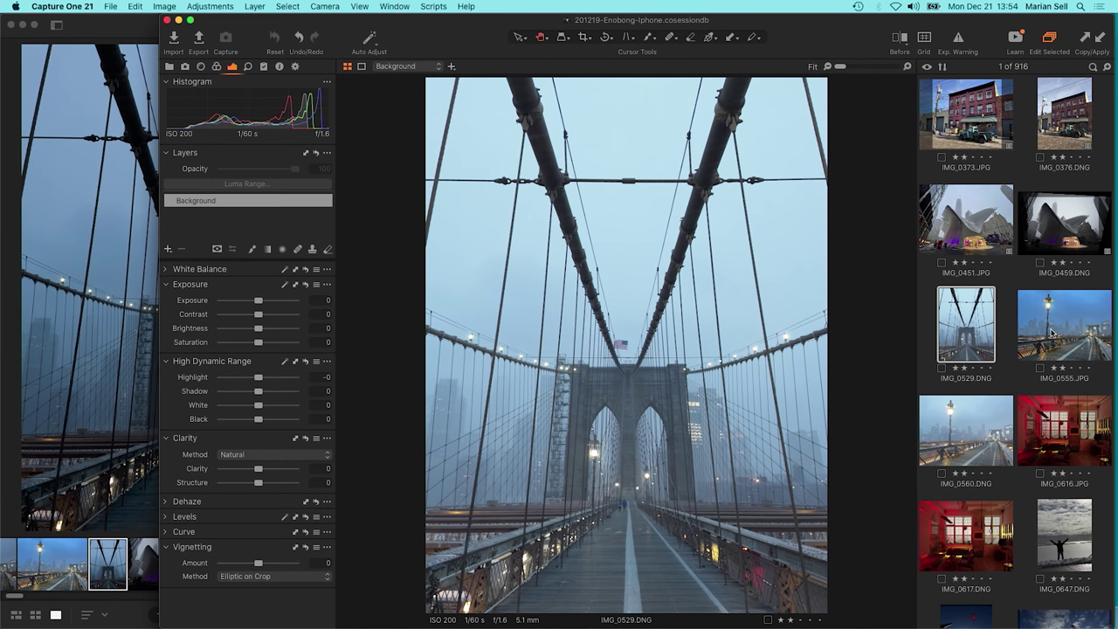
left_click(1053, 333)
Zoom IMG_0555.JPG to 100% on the bench and pan across the railing
key("Right")
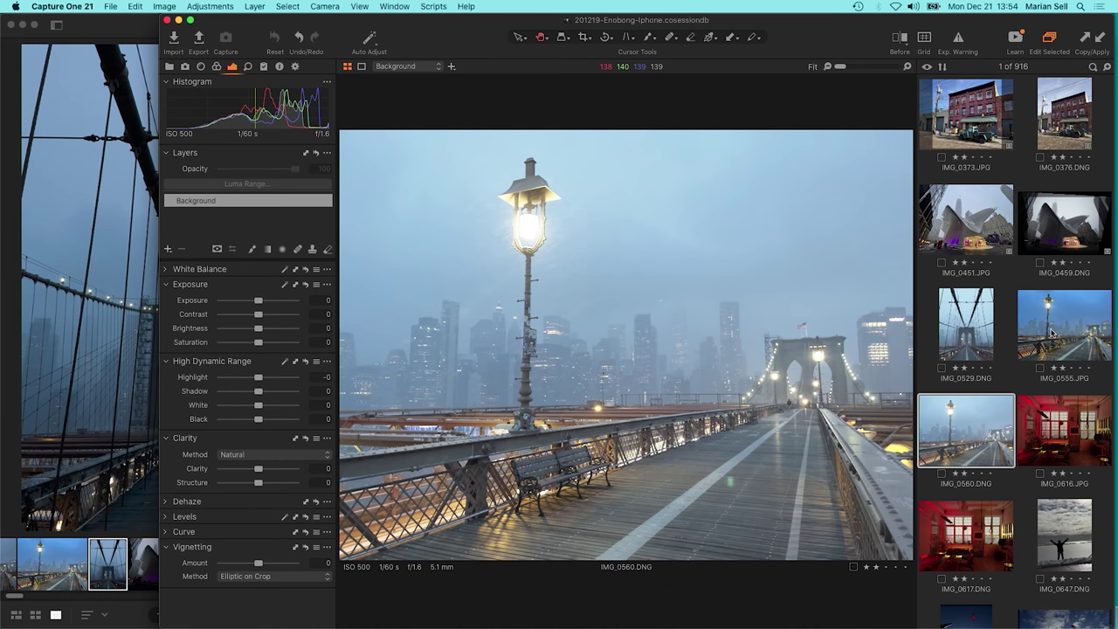
left_click(1052, 333)
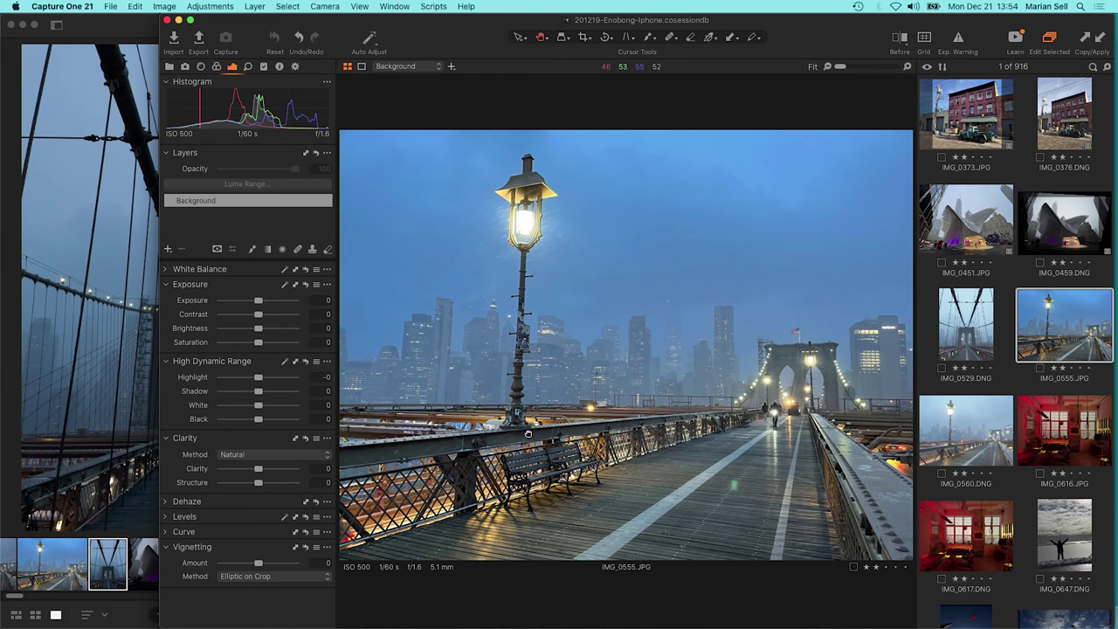
left_click_drag(528, 433, 550, 386)
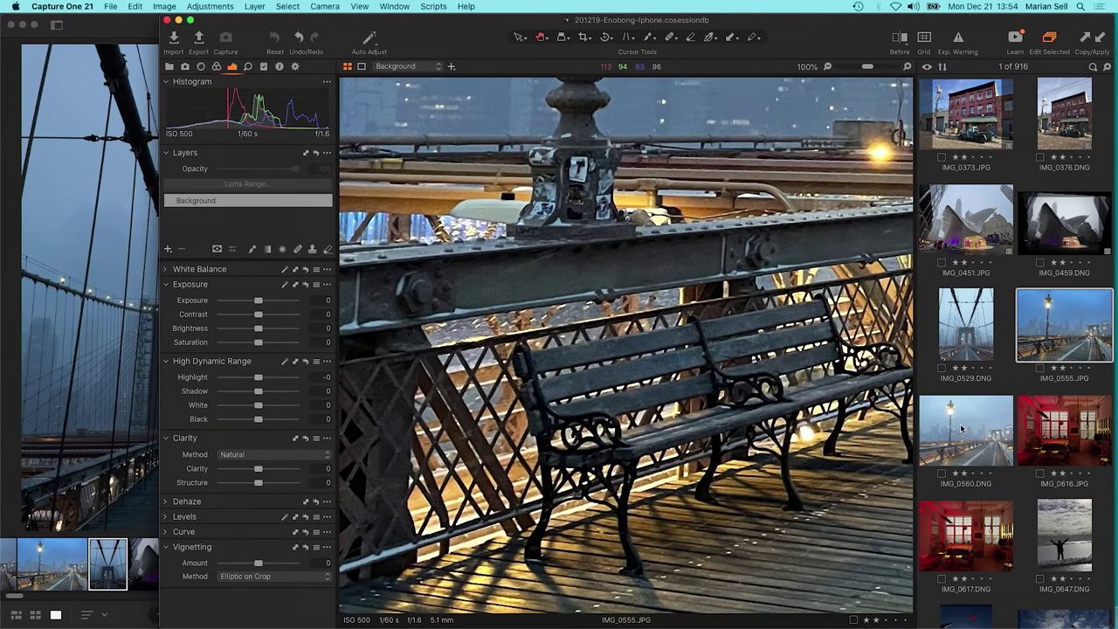
left_click_drag(610, 298, 698, 305)
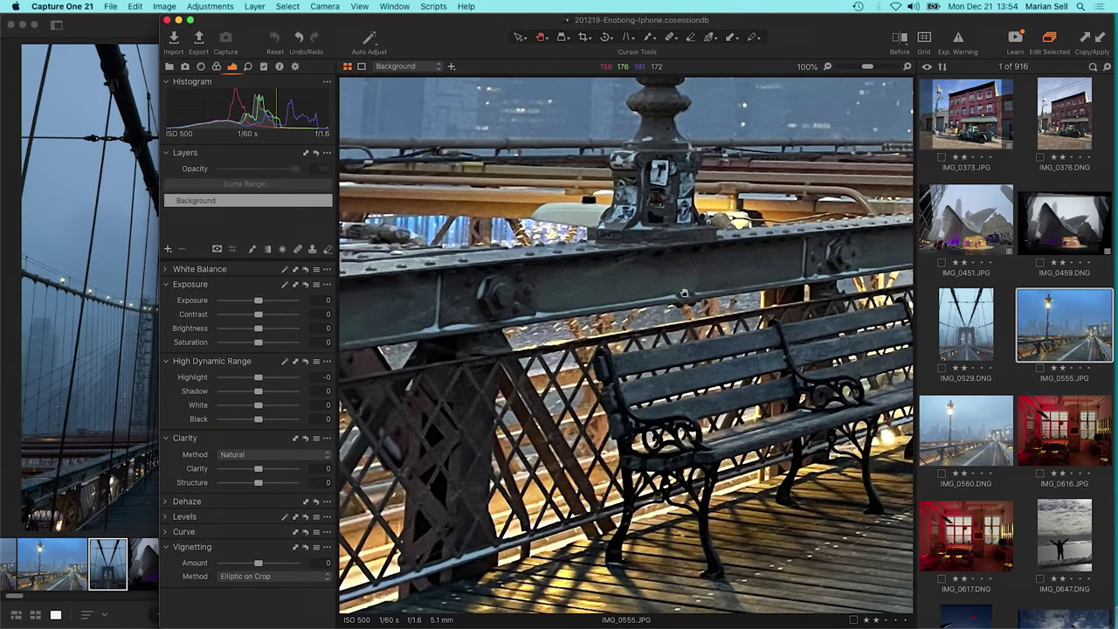
Zoom IMG_0560.DNG to 100% on its bench, then return to the JPG close-up
key("Right")
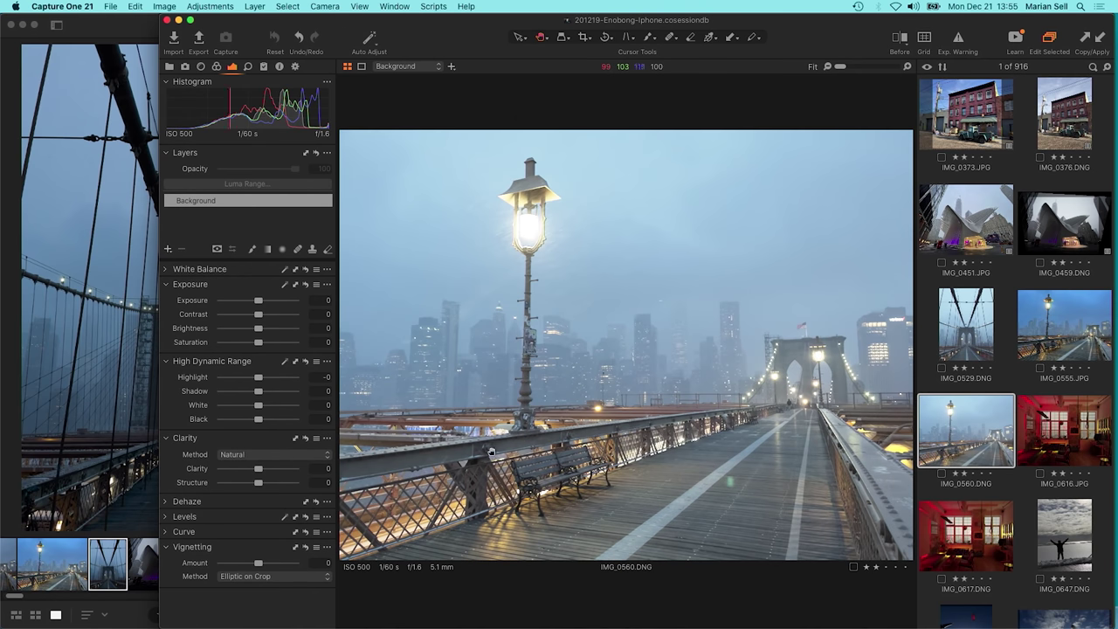
left_click_drag(491, 451, 609, 244)
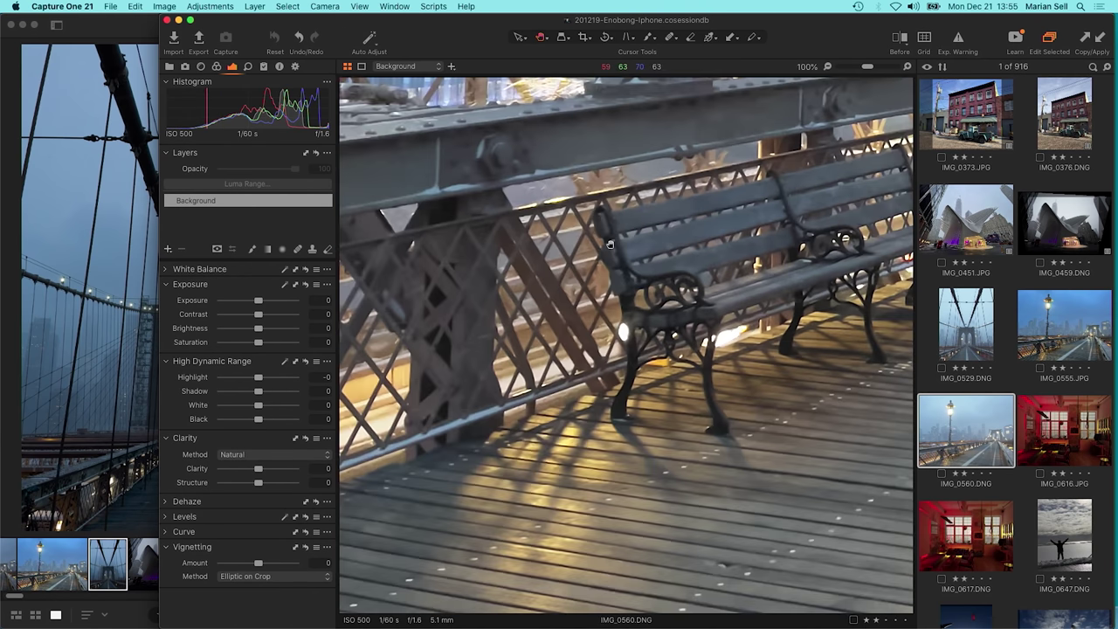
left_click(1062, 349)
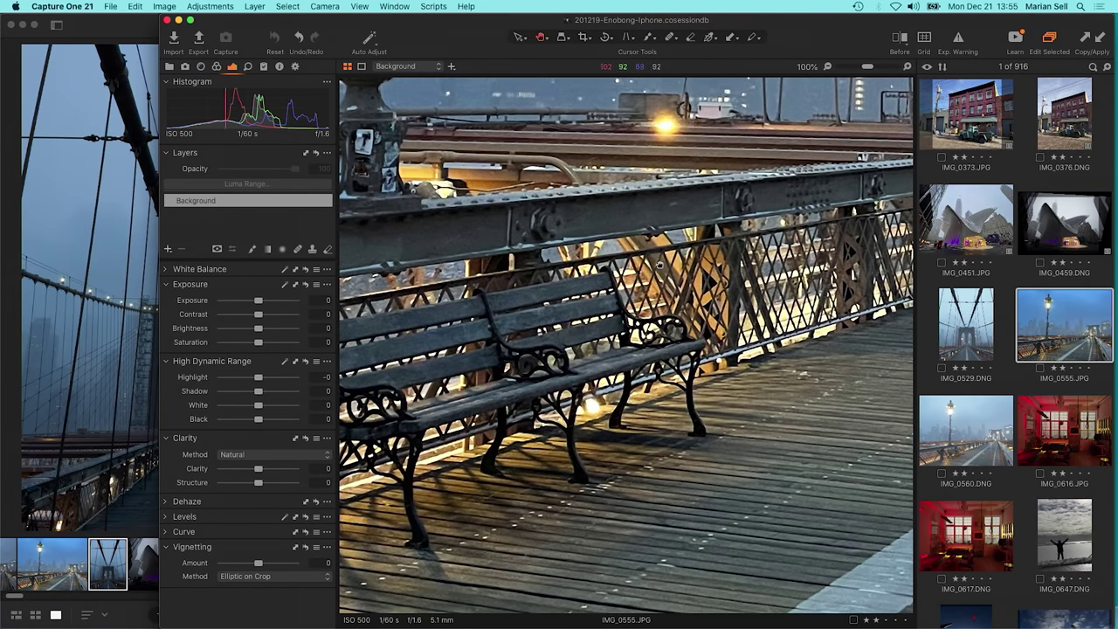
left_click_drag(659, 264, 652, 388)
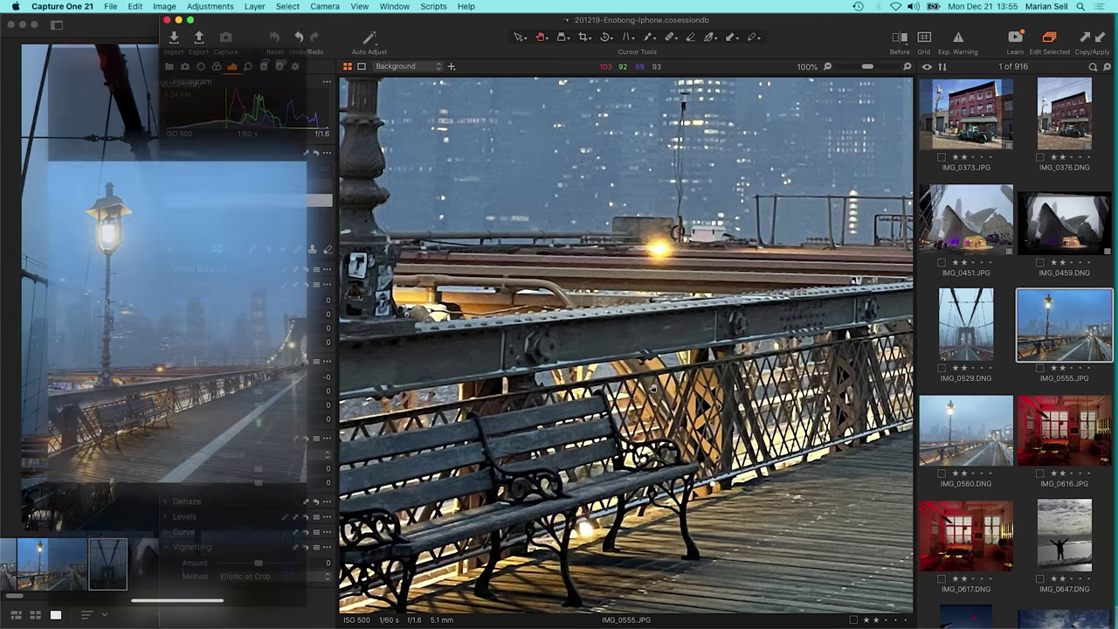
Centre the bench and flip through IMG_0529, IMG_0560 and IMG_0555 to compare railing detail
left_click_drag(653, 388, 829, 325)
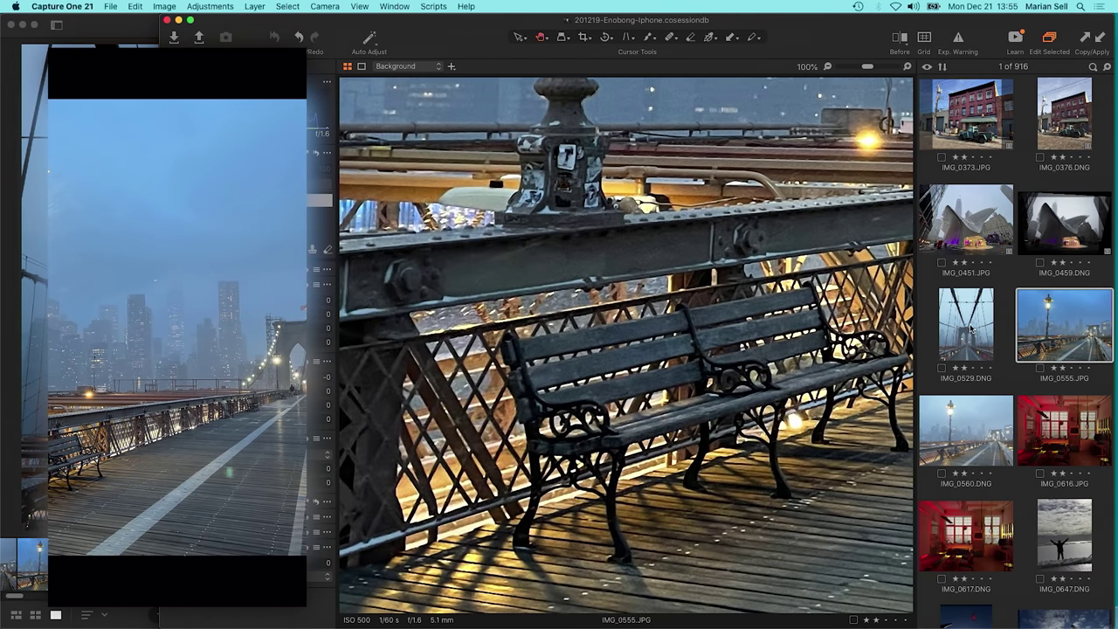
left_click(971, 327)
left_click(970, 438)
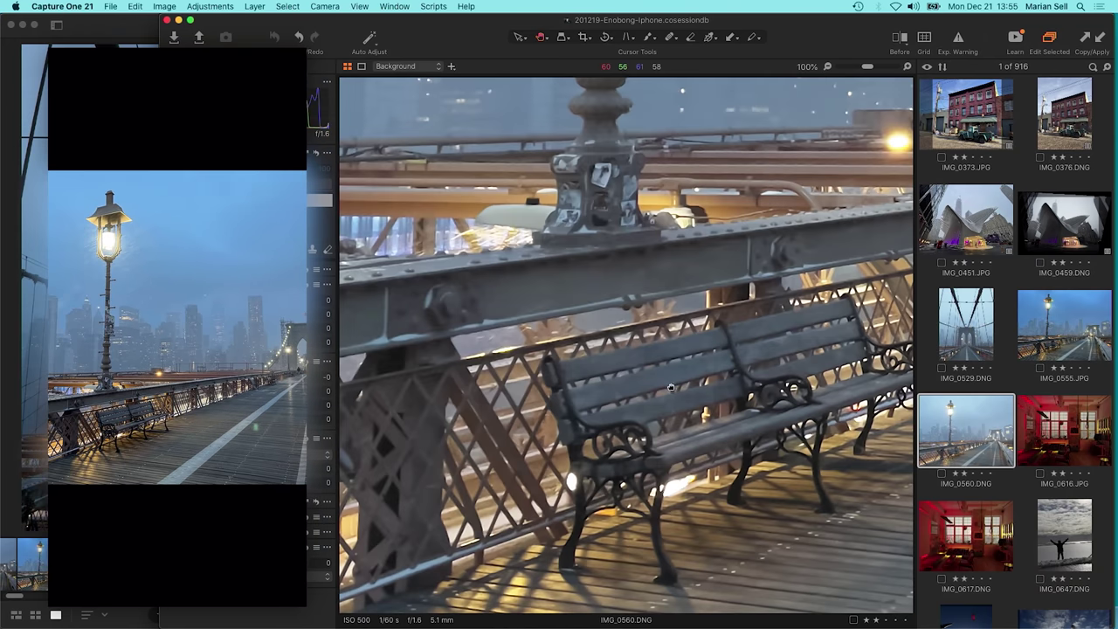
left_click_drag(668, 367, 694, 220)
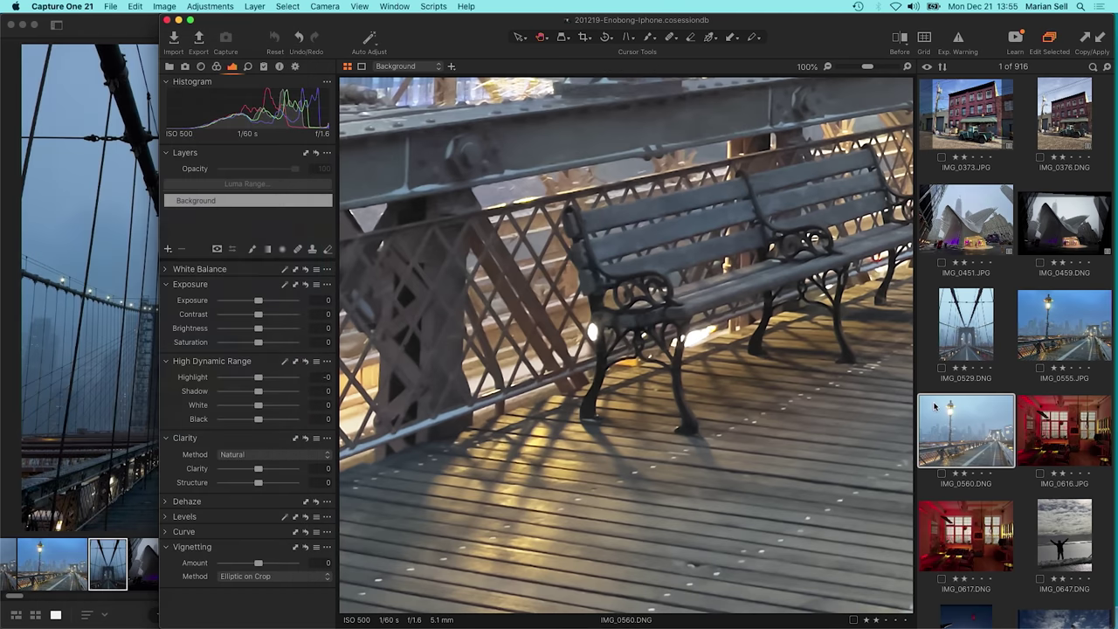
left_click(1067, 341)
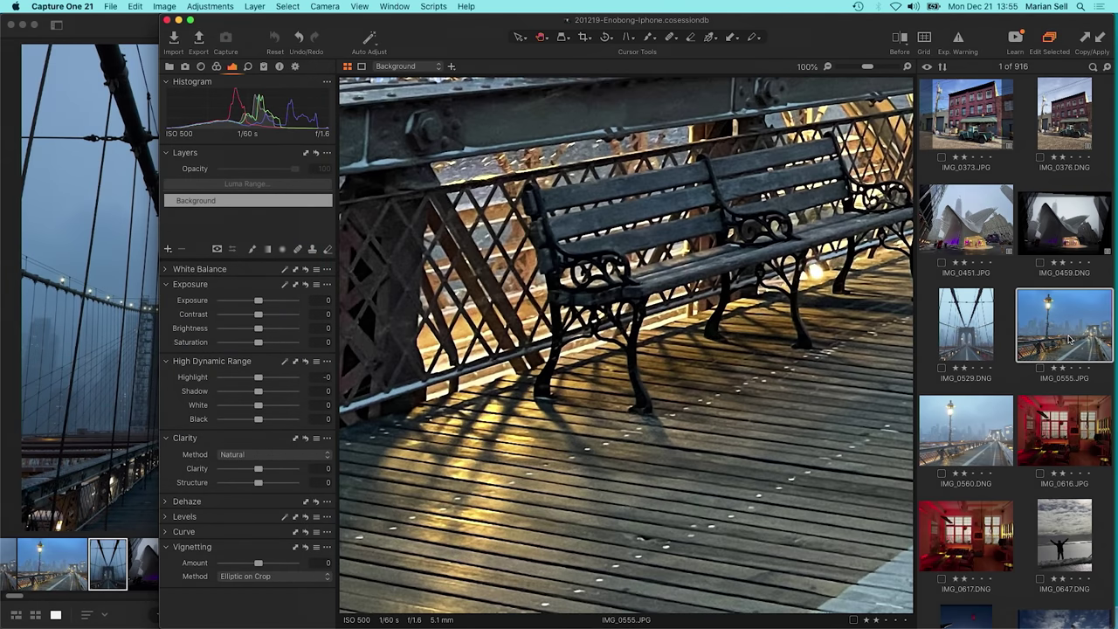
Check IMG_0555.JPG at 100% on the bench and deck, then return to the full frame
key("Right")
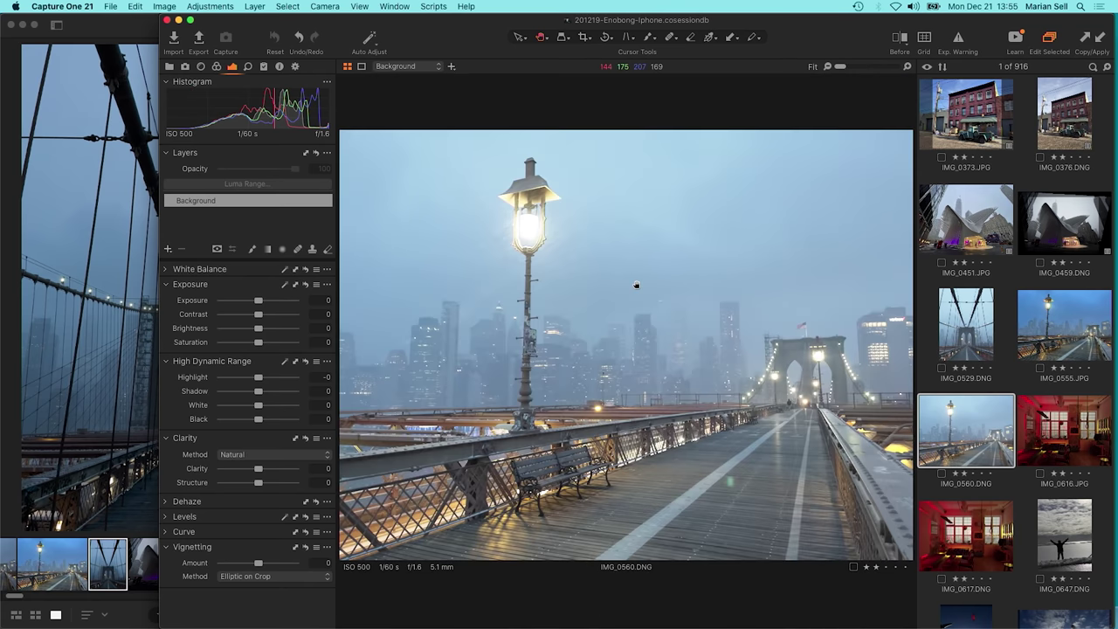
left_click(1068, 353)
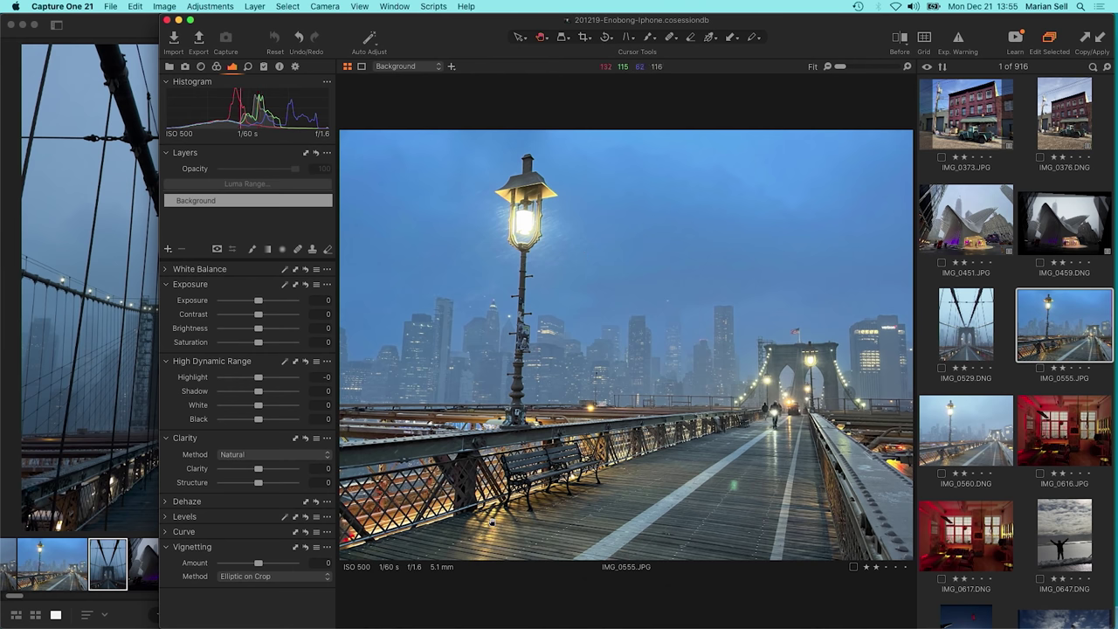
left_click(490, 524)
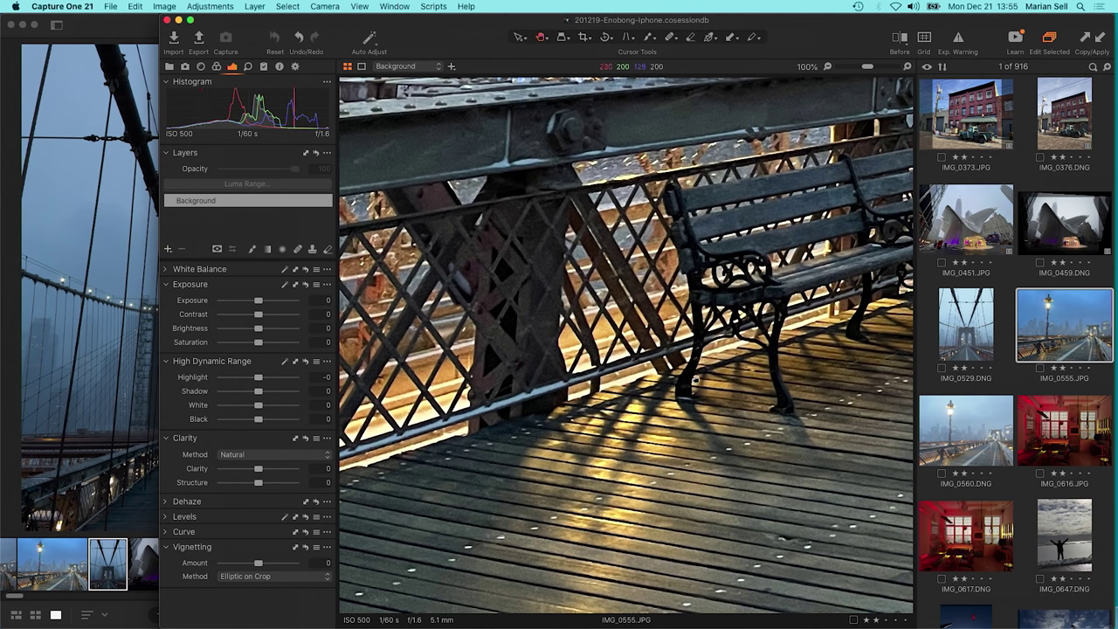
left_click(695, 378)
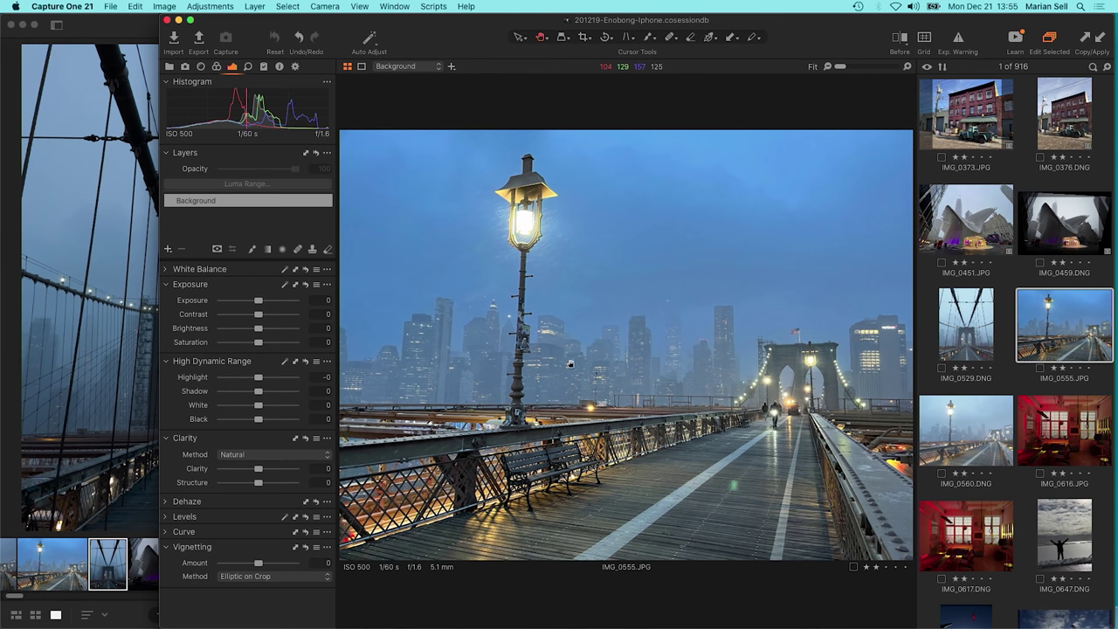
Compare the skyline at 100% in IMG_0555.JPG and IMG_0560.DNG, then fit IMG_0560 to the view
left_click(568, 364)
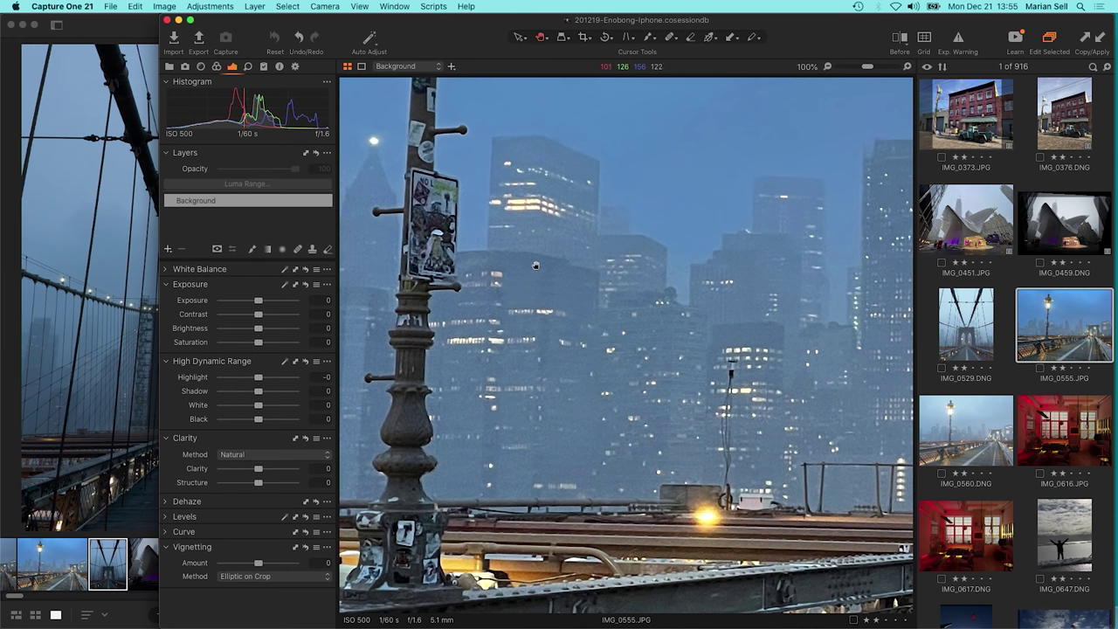
scroll(800, 293, "right", 3)
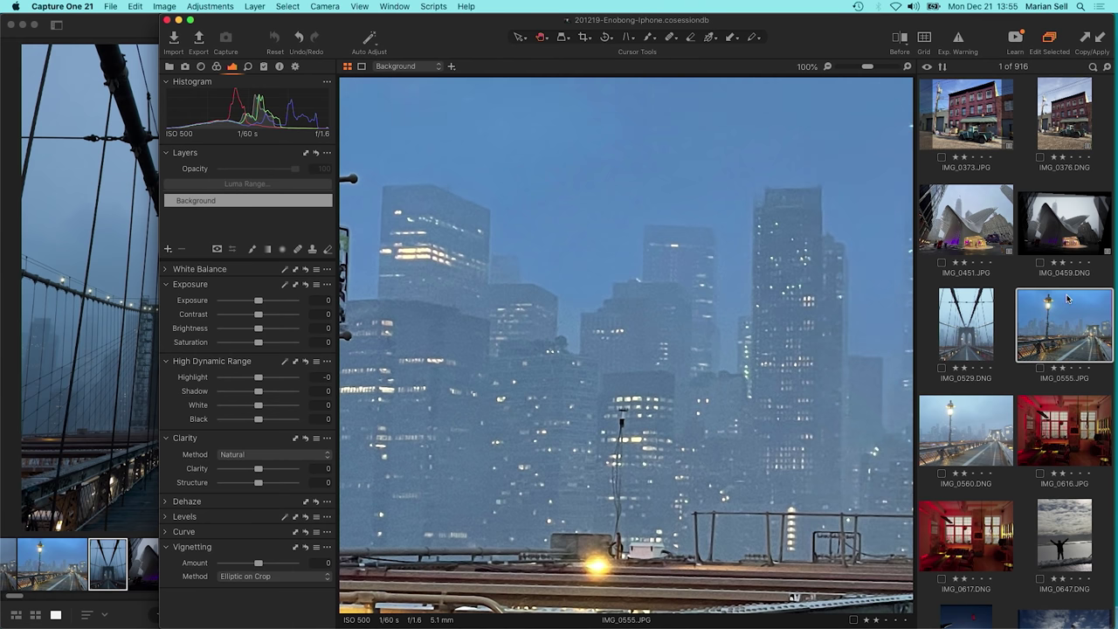
left_click(948, 442)
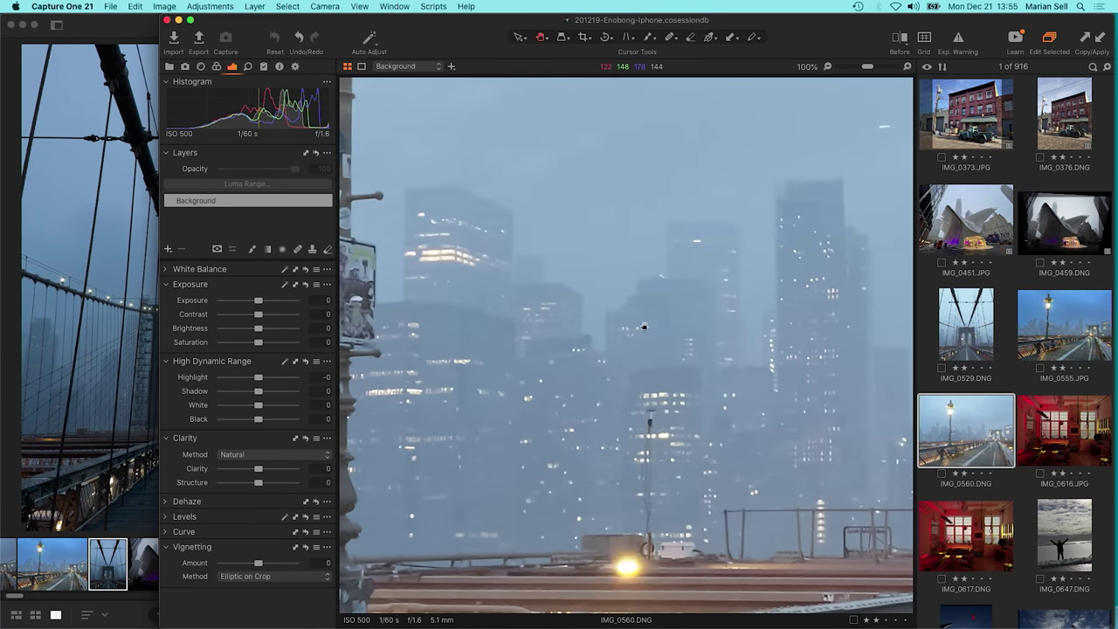
scroll(709, 319, "left", 3)
scroll(768, 310, "right", 3)
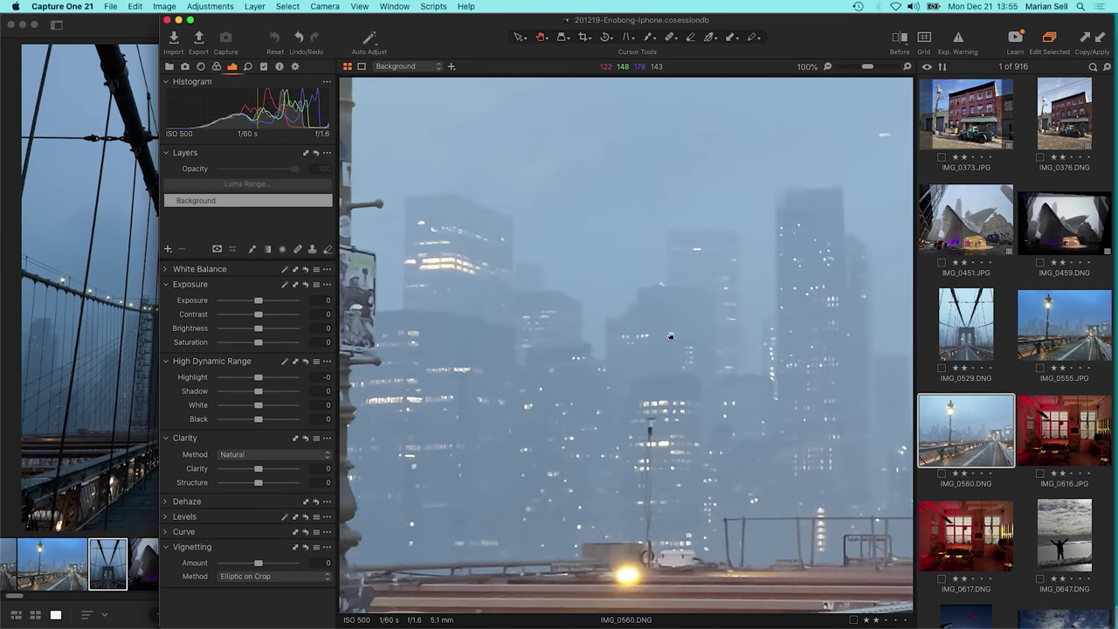
double_click(536, 341)
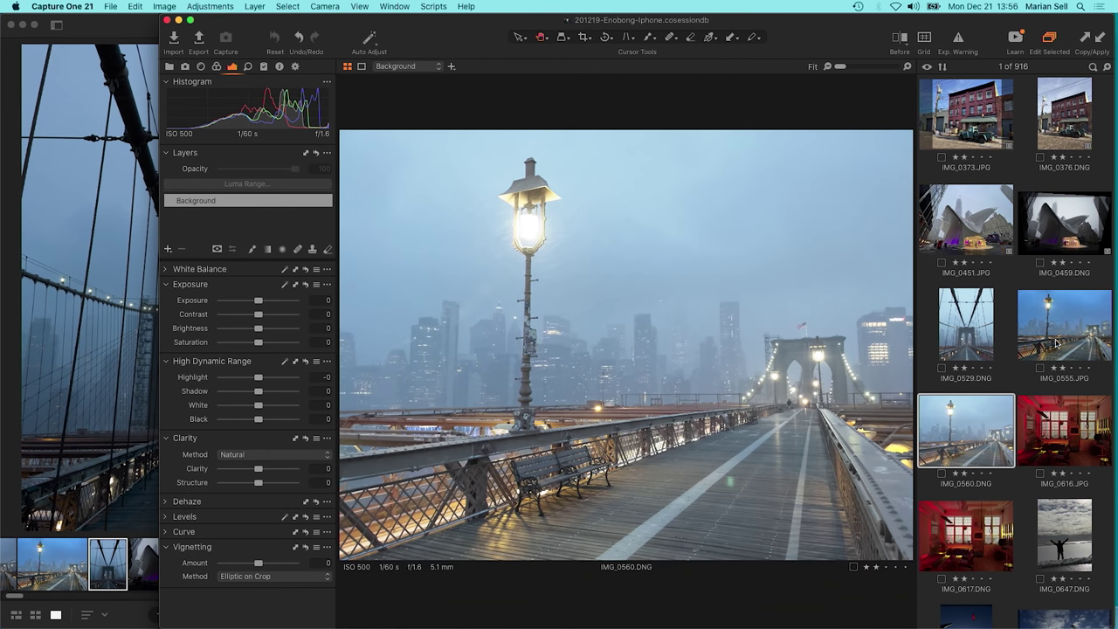
left_click(1057, 343)
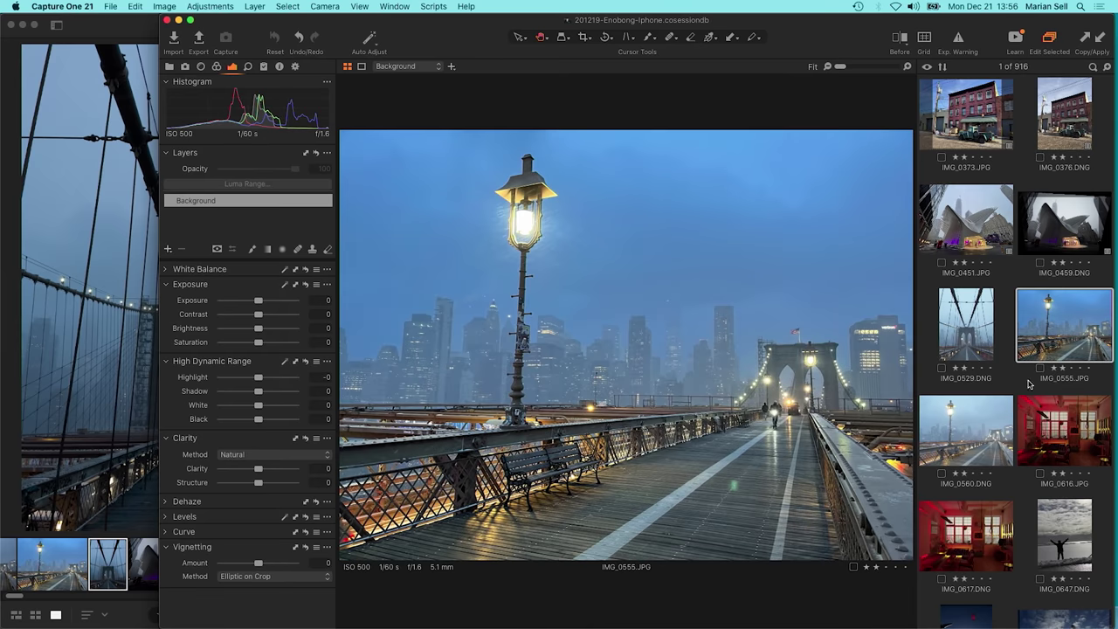
left_click(988, 425)
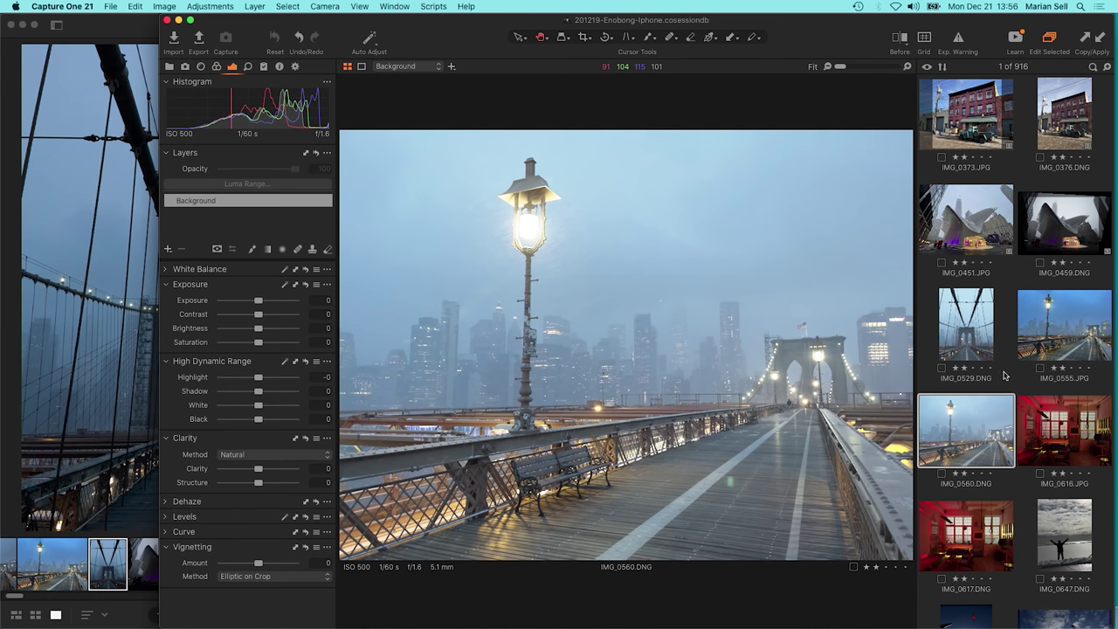
left_click(1051, 351)
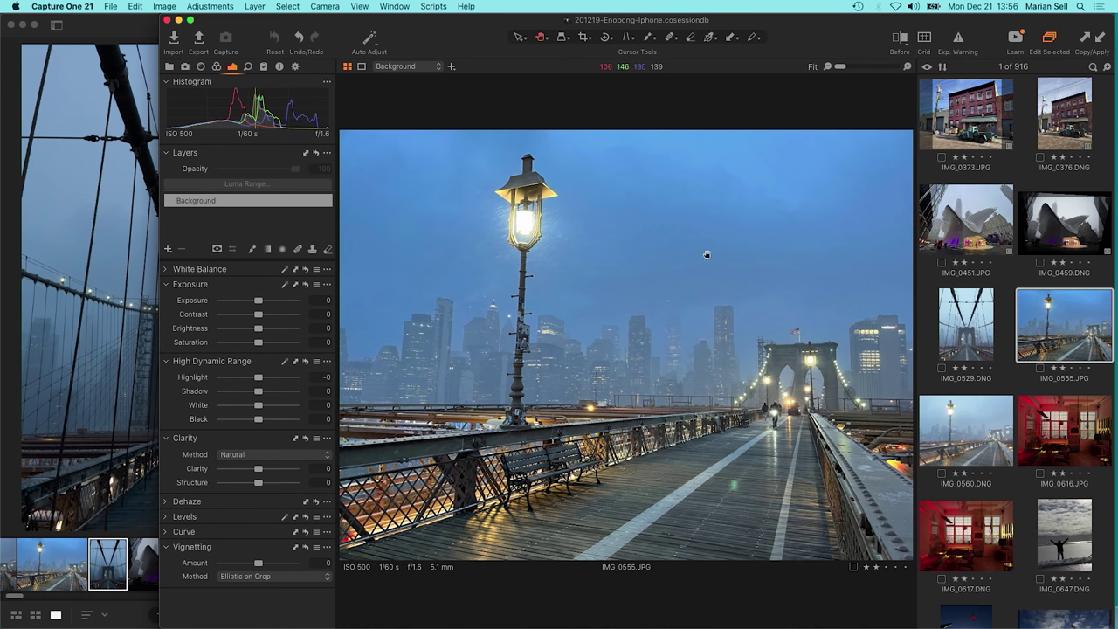
left_click(957, 422)
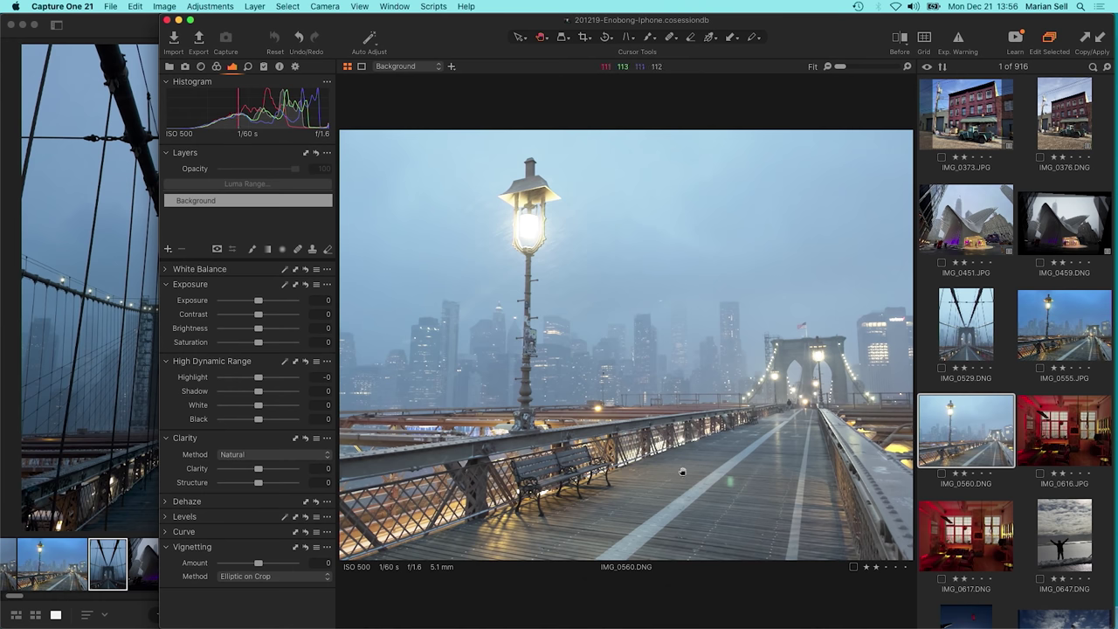
Flip between IMG_0616.JPG and IMG_0617.DNG of the red room, then zoom the JPG to 100% on the windows
left_click(1041, 434)
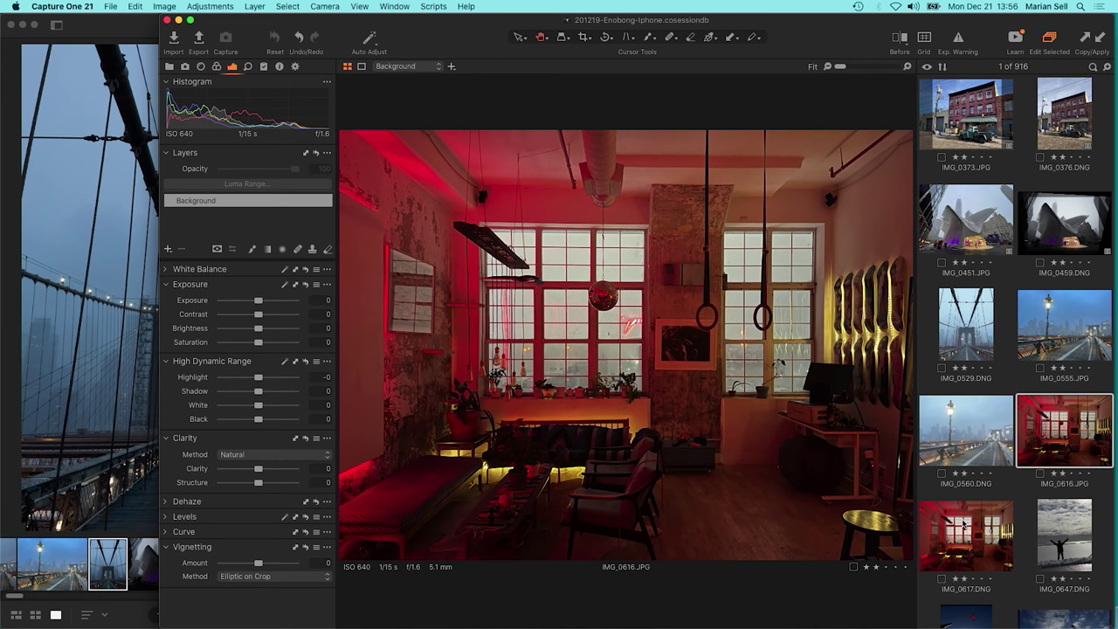
left_click(965, 522)
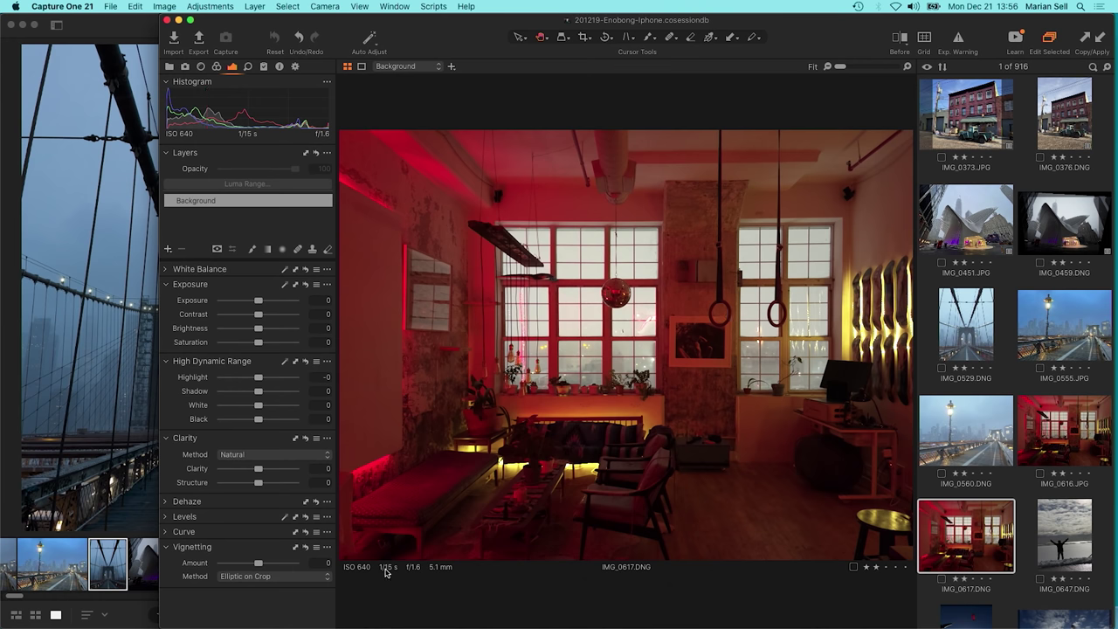
left_click(1083, 428)
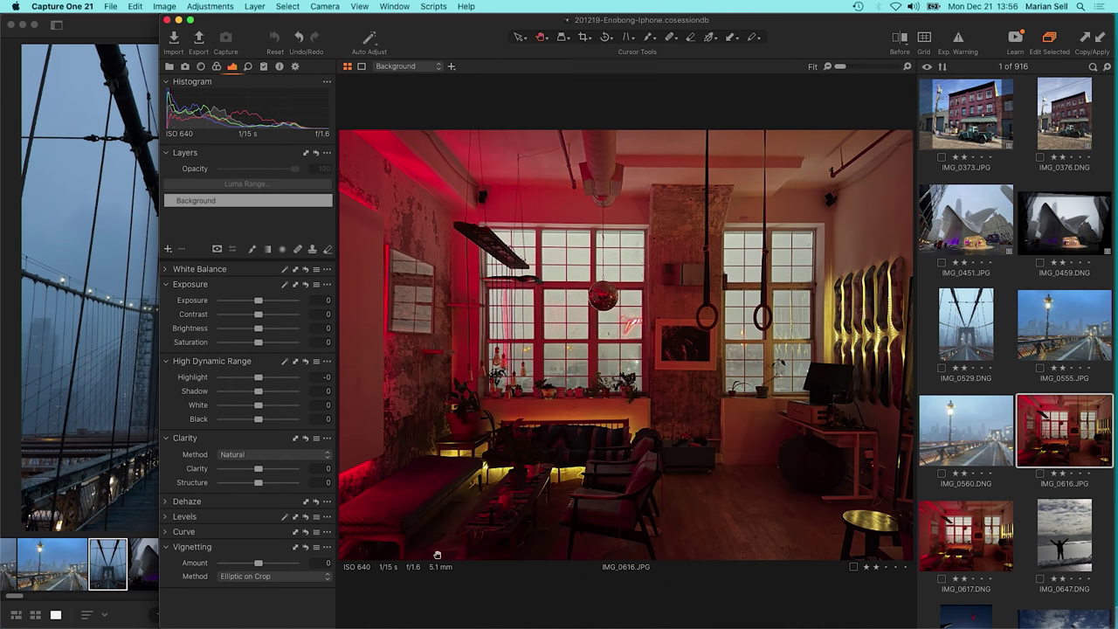
left_click(959, 522)
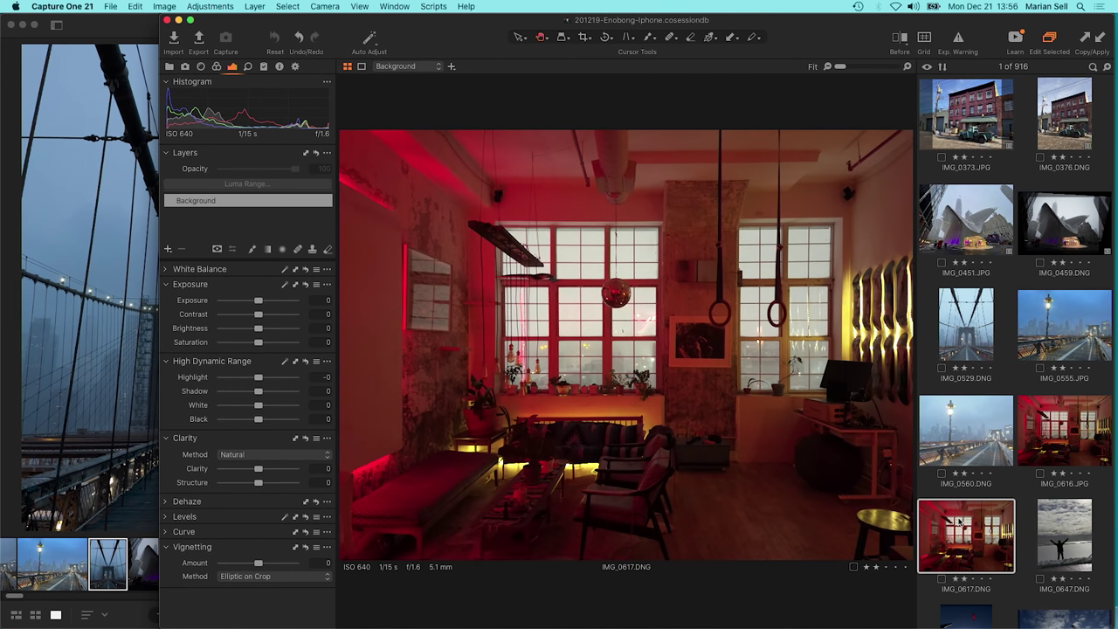
left_click(1091, 423)
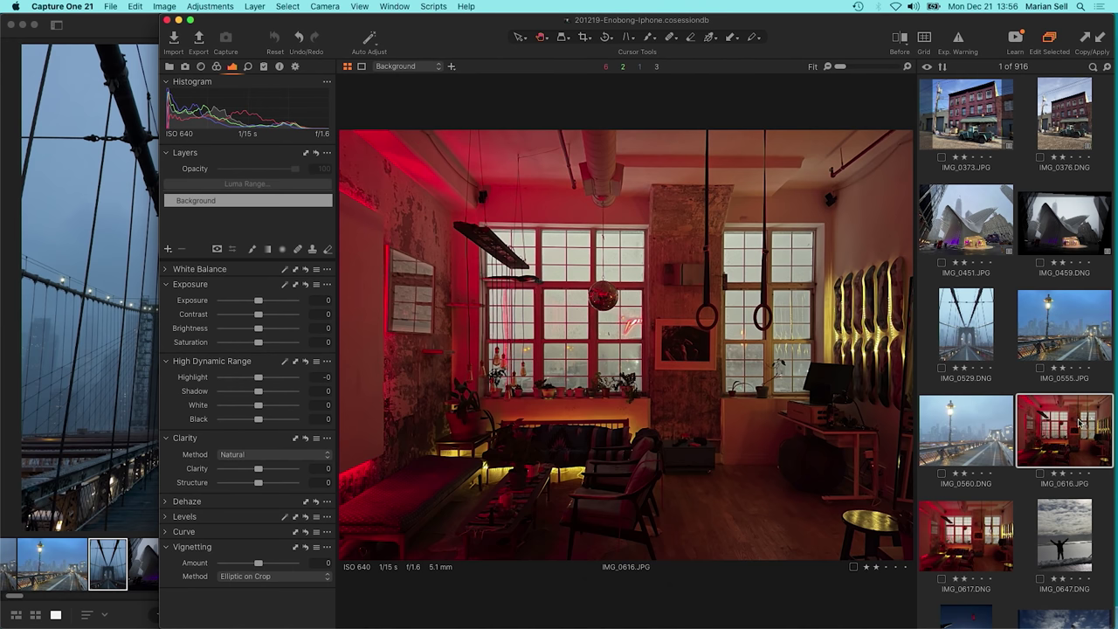
left_click(968, 539)
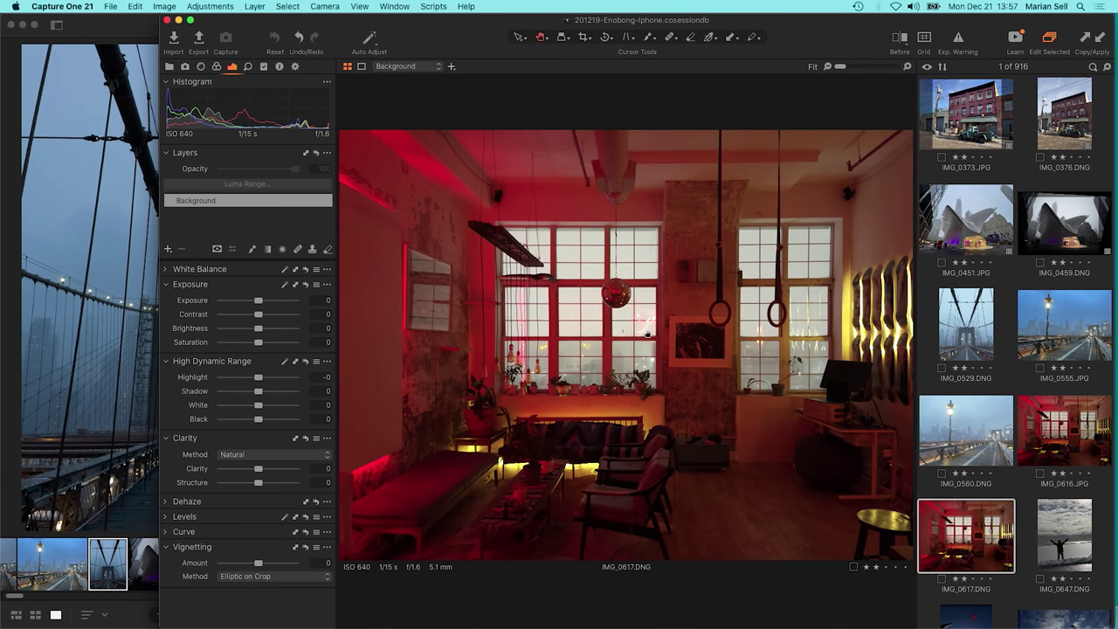
left_click(1064, 430)
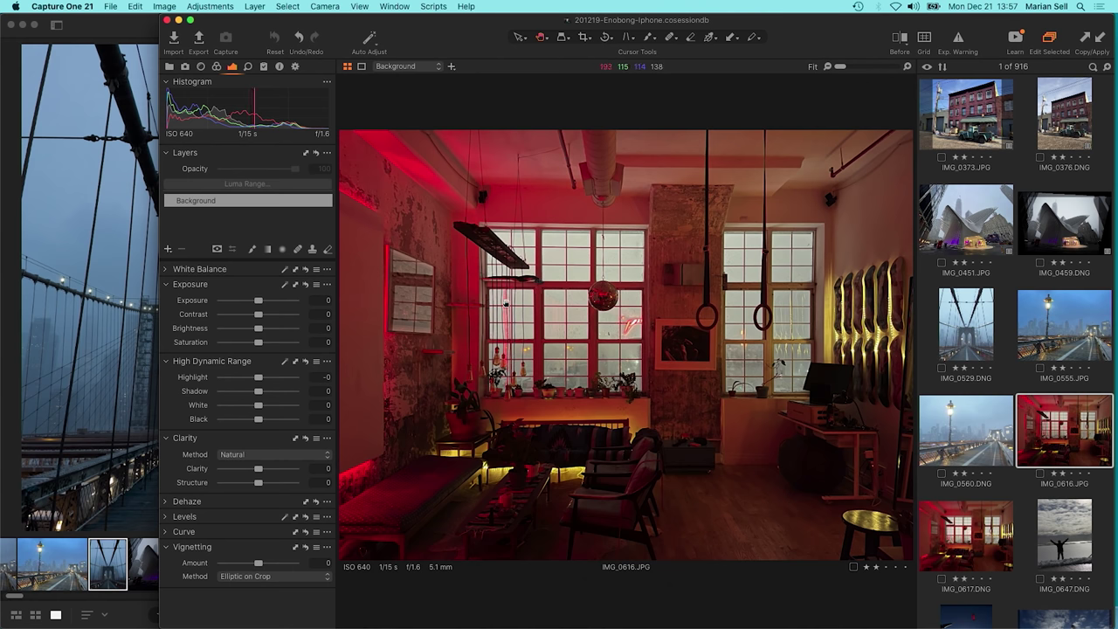
left_click_drag(504, 303, 730, 375)
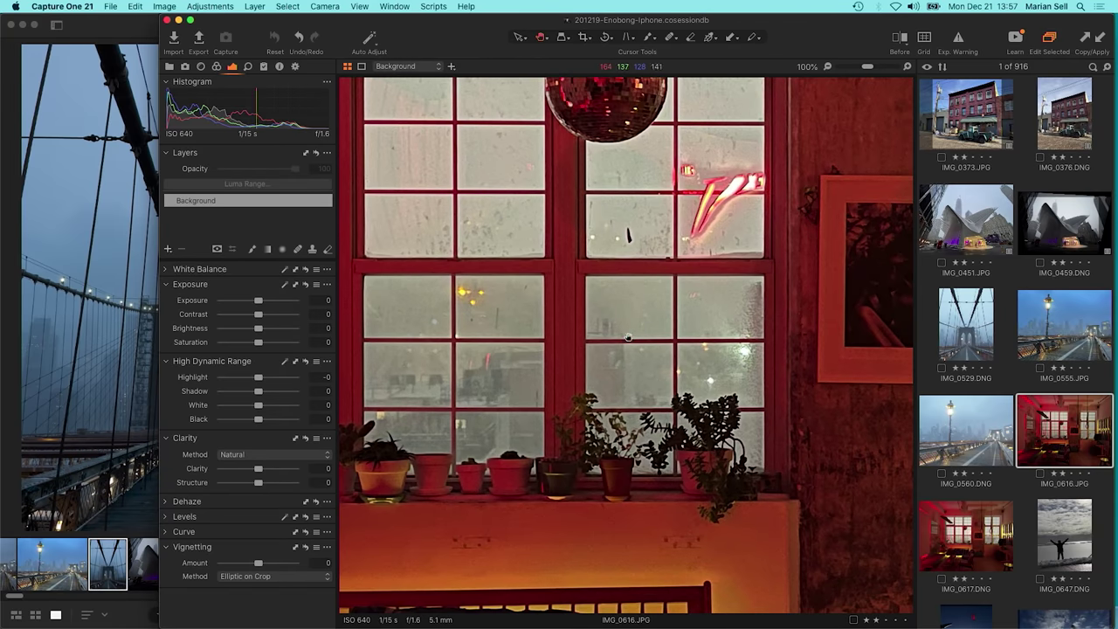
Pan across the disco ball, sofa, bench and right wall at 100% in both versions, then fit IMG_0617.DNG
left_click_drag(608, 122, 863, 271)
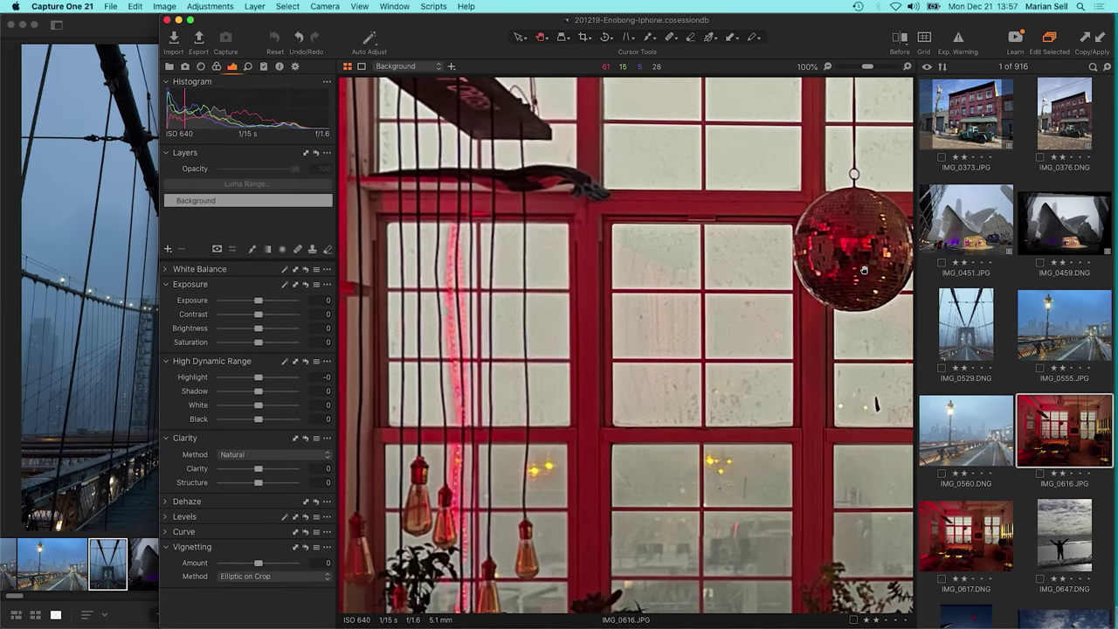
left_click(953, 542)
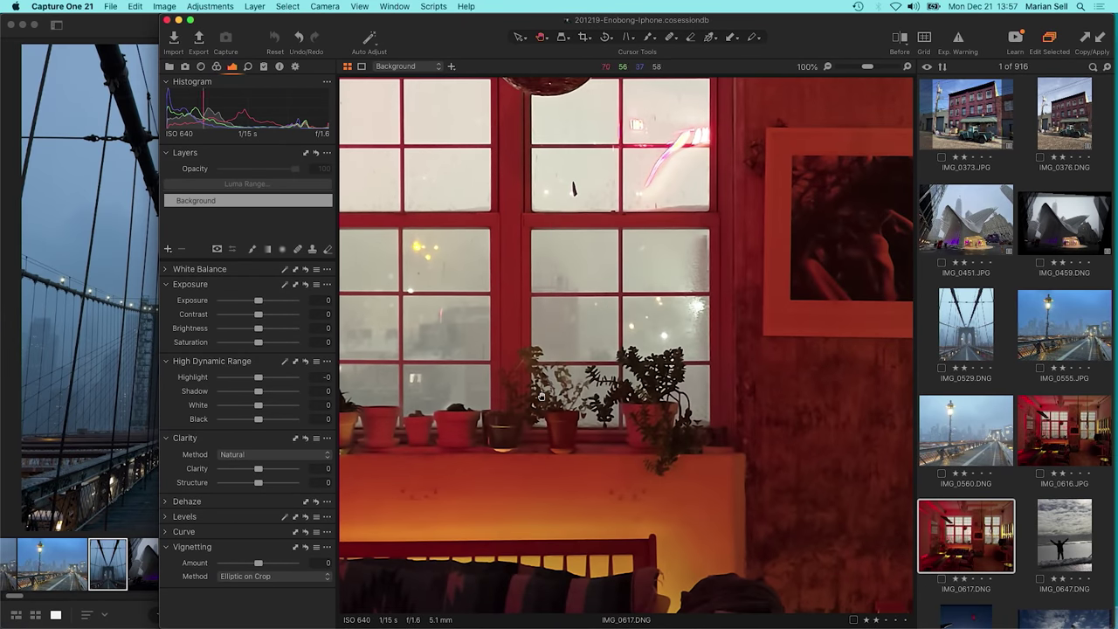
left_click_drag(590, 295, 769, 172)
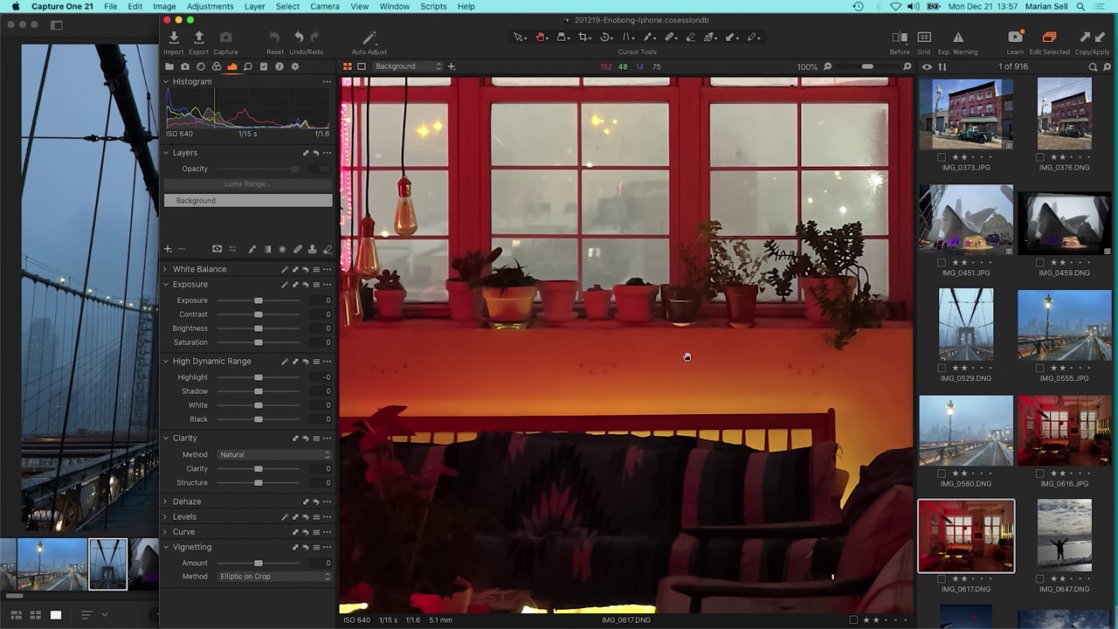
left_click_drag(679, 381, 551, 352)
left_click_drag(521, 401, 580, 409)
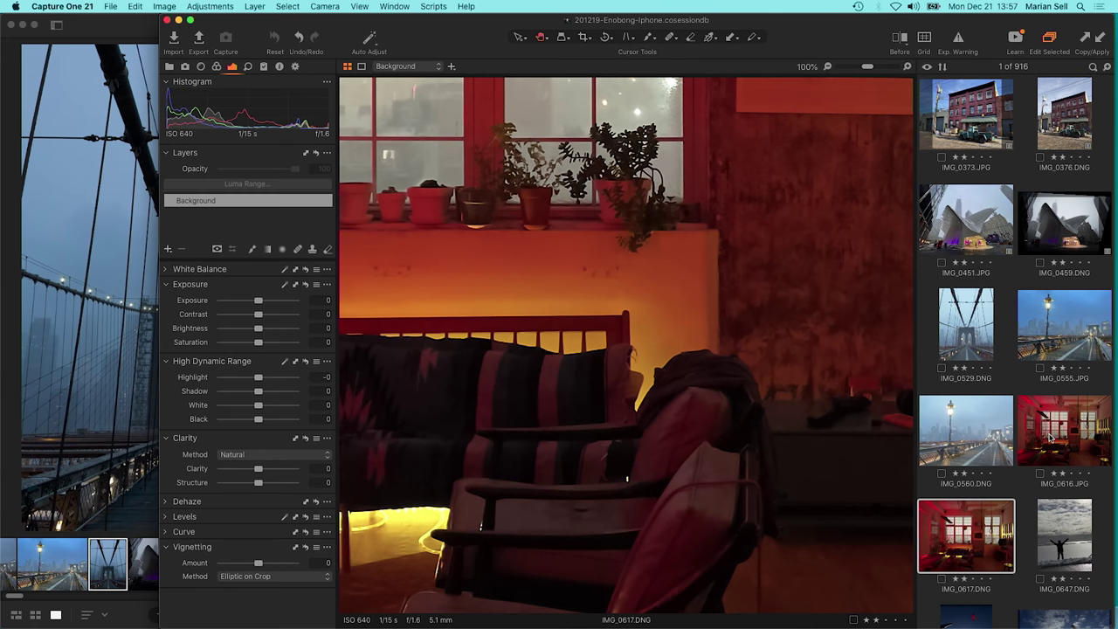
left_click_drag(541, 269, 666, 271)
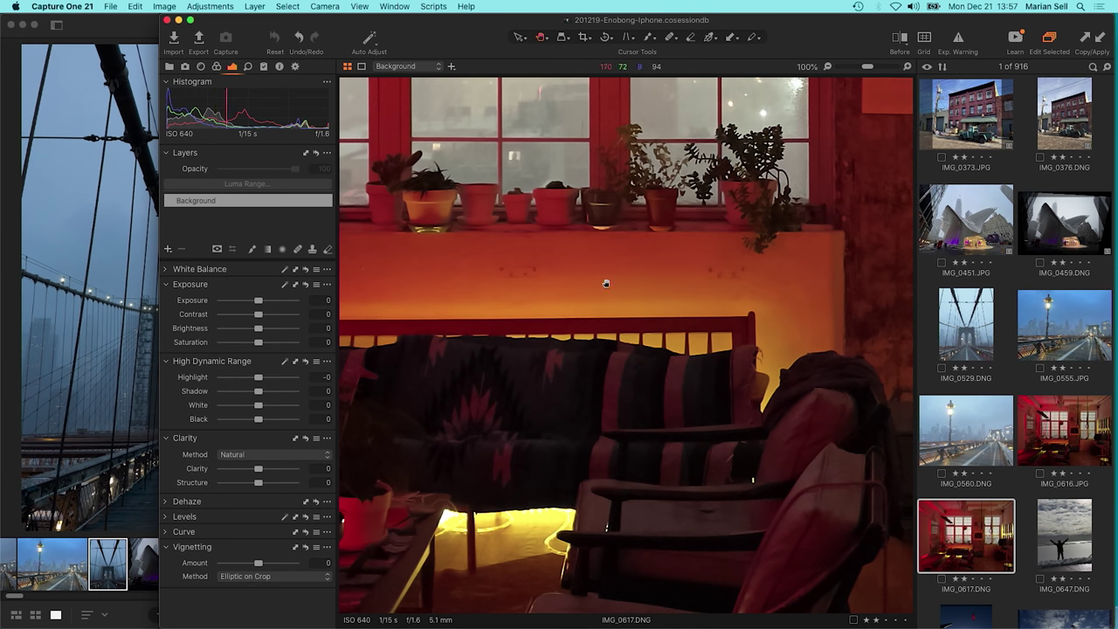
left_click_drag(545, 250, 672, 241)
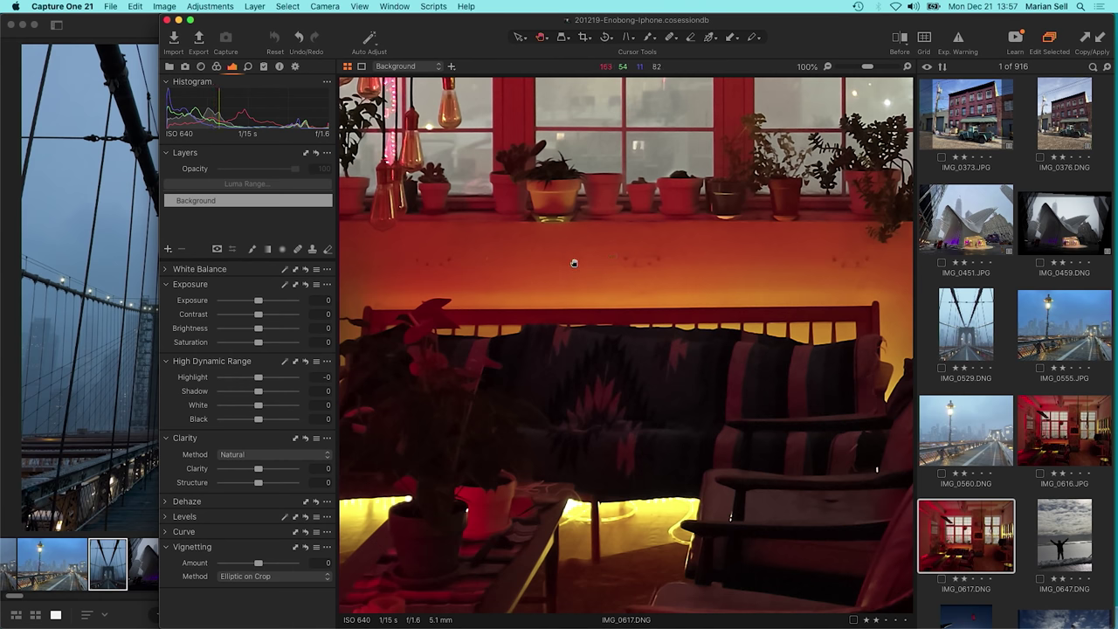
key("super+0")
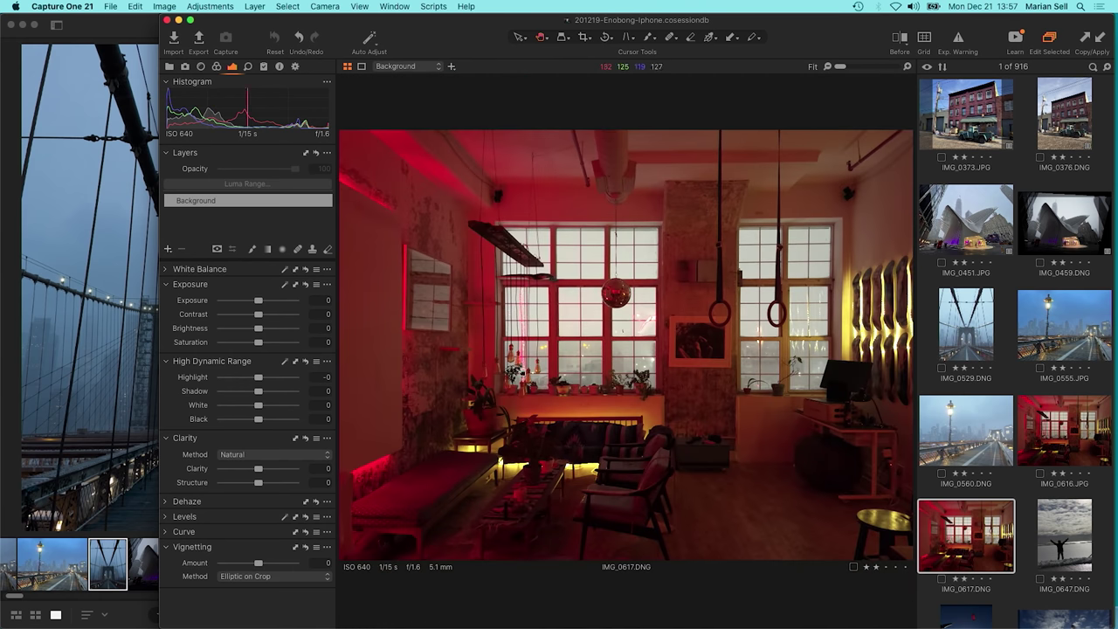
left_click(1045, 443)
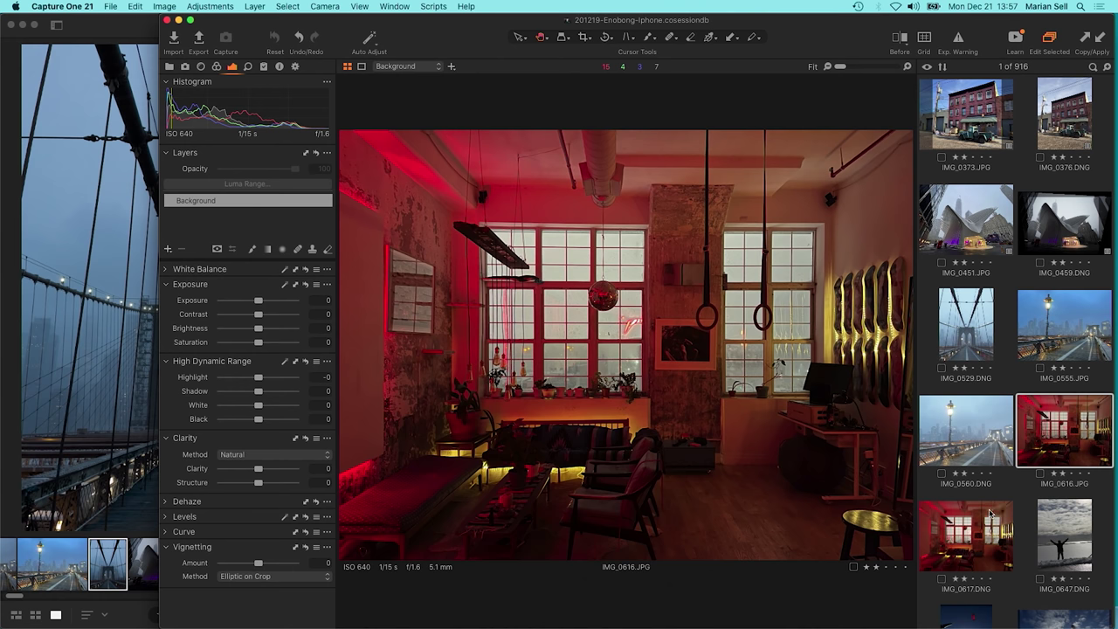
key("Right")
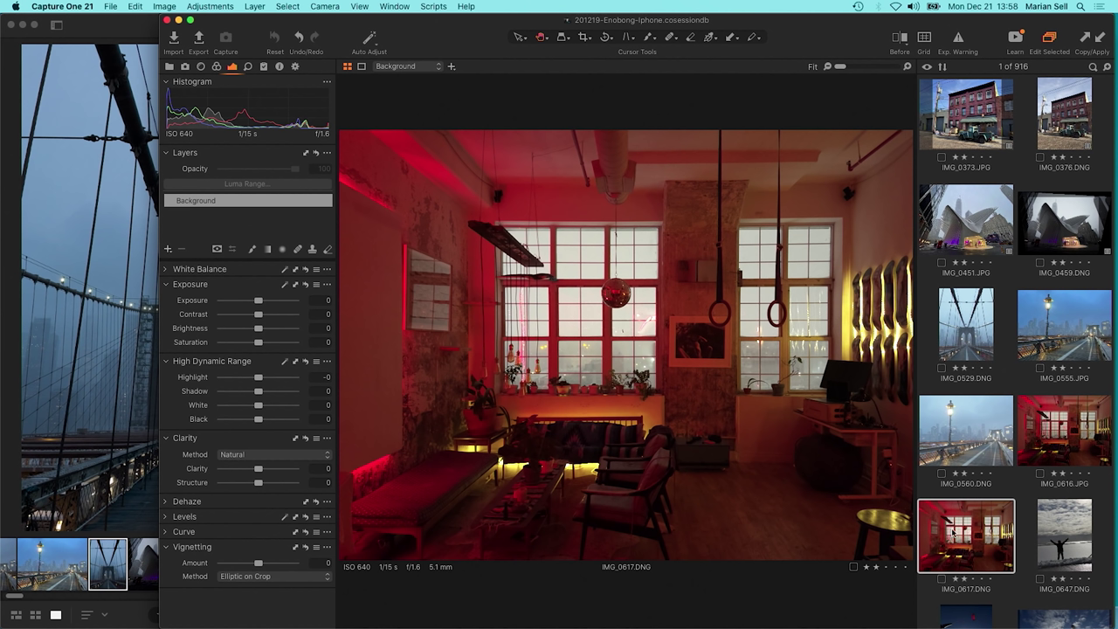
left_click(530, 199)
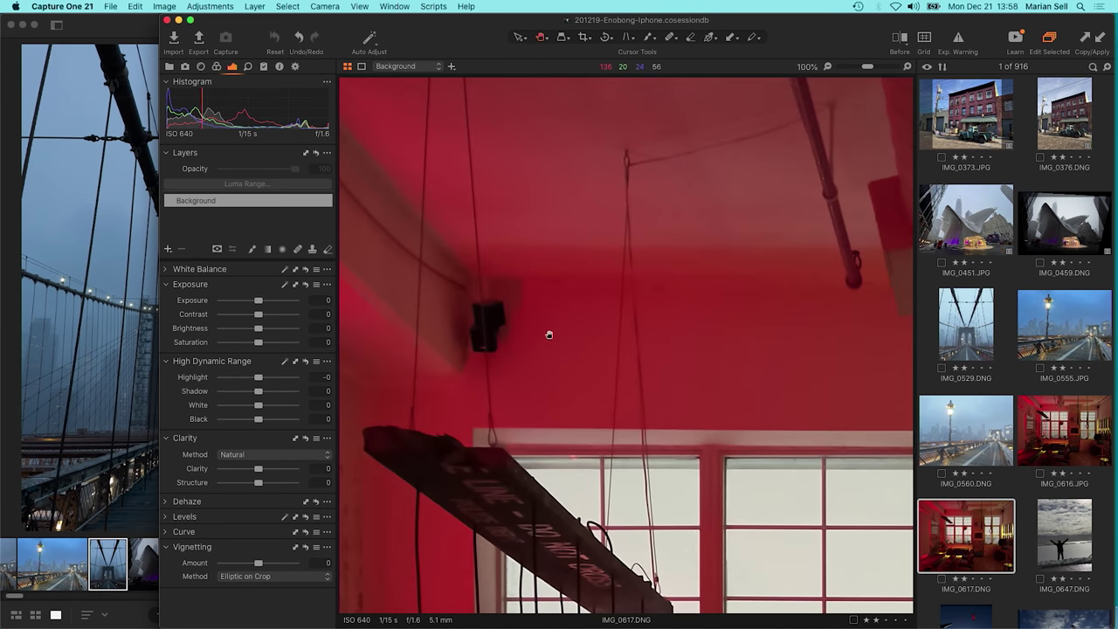
left_click_drag(689, 364, 542, 449)
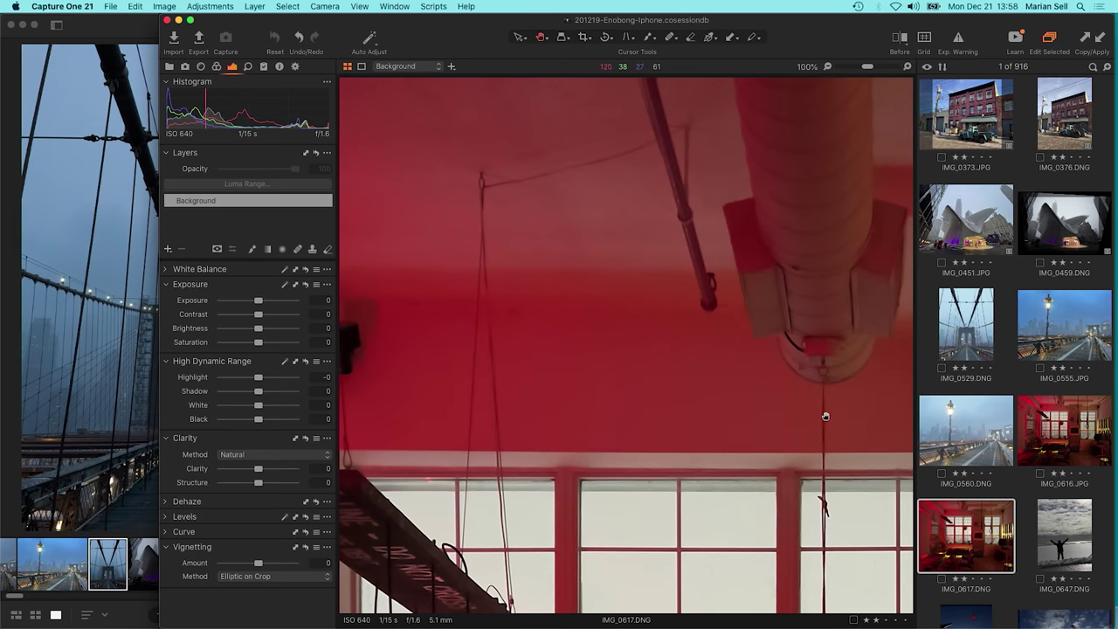
left_click_drag(826, 418, 570, 385)
left_click_drag(798, 327, 594, 340)
left_click_drag(786, 329, 631, 322)
left_click_drag(769, 307, 701, 308)
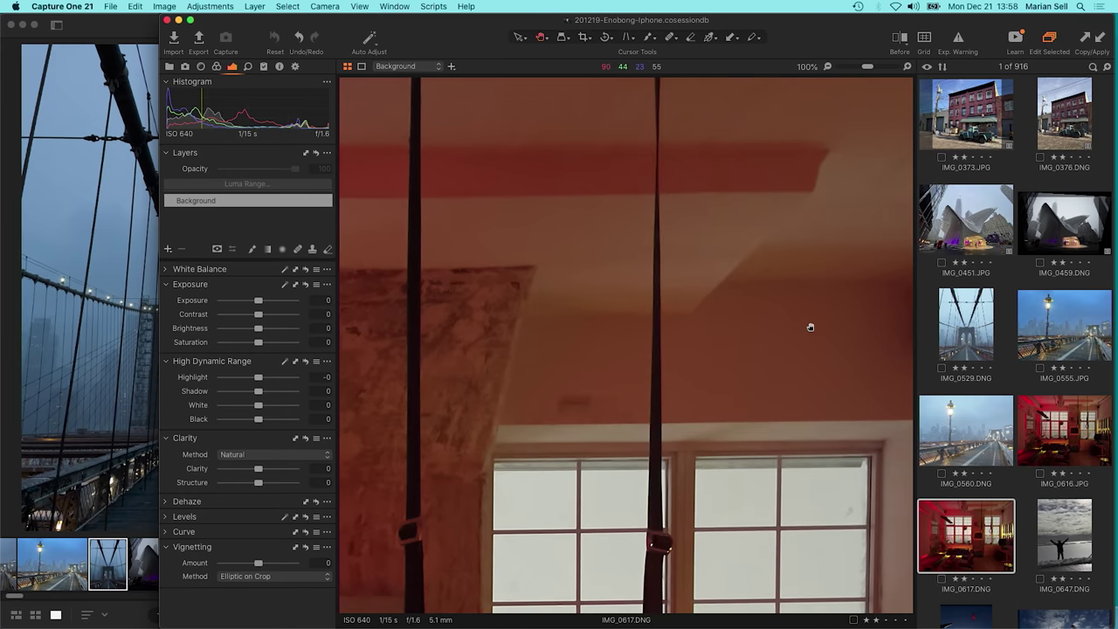
left_click_drag(811, 324, 716, 331)
left_click_drag(833, 373, 766, 210)
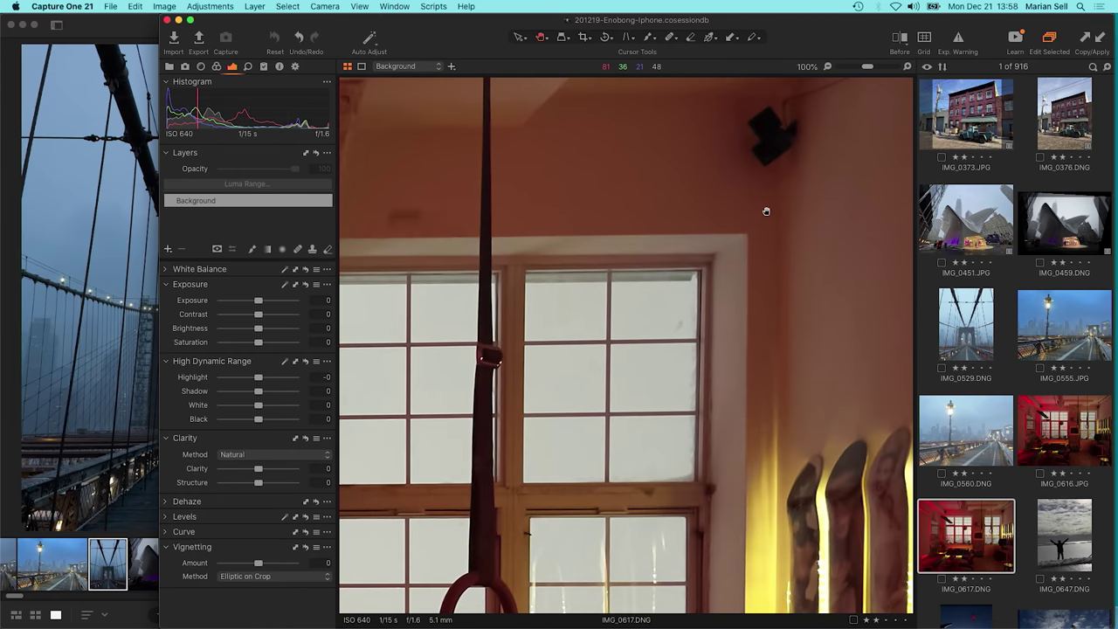
double_click(713, 335)
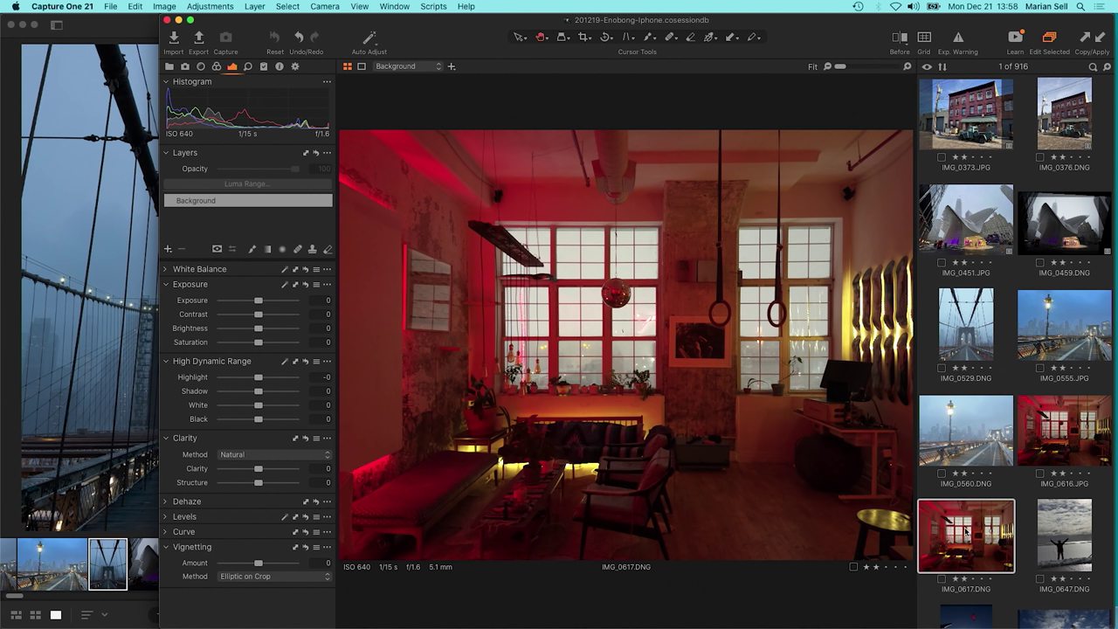
Show IMG_0616.JPG, step to IMG_0617.DNG, then open the snowy silhouette photo IMG_0647.DNG
left_click(1092, 423)
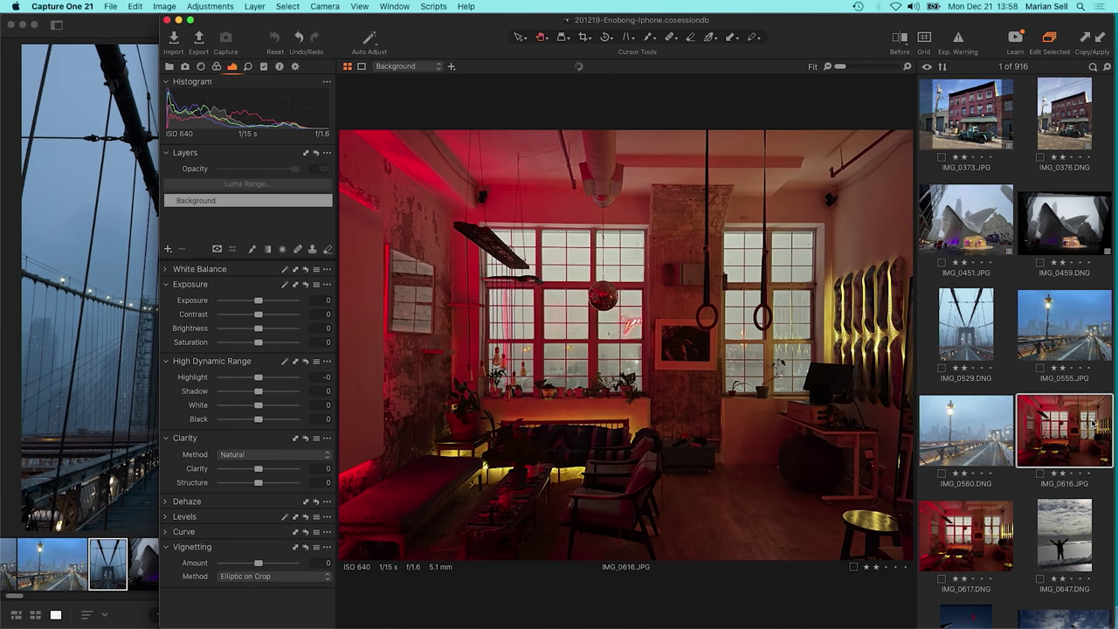
key("Right")
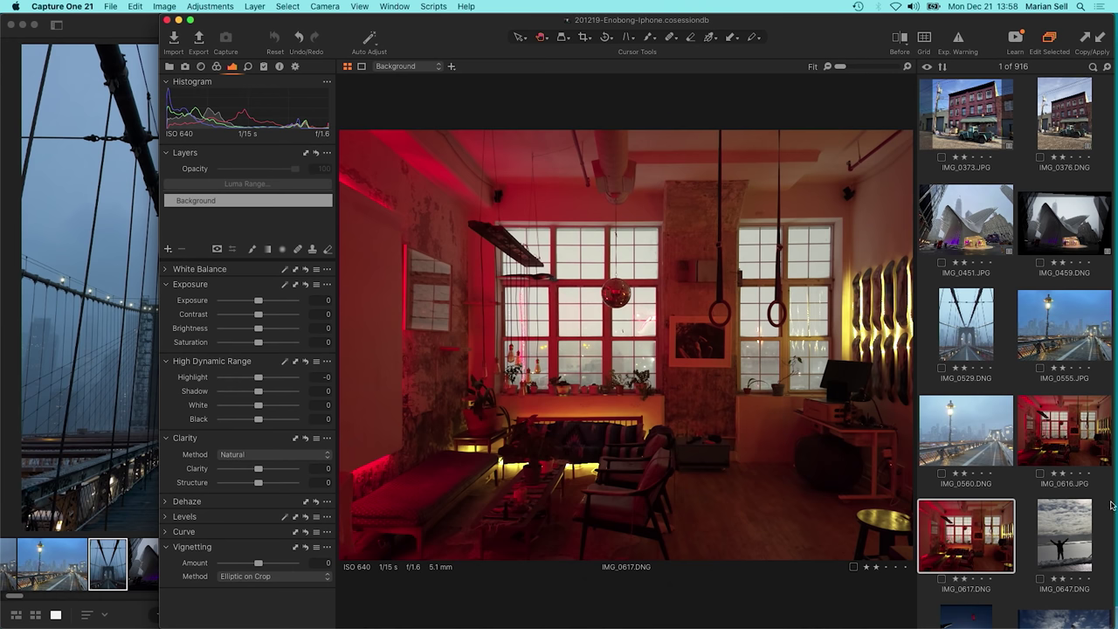
left_click(1071, 527)
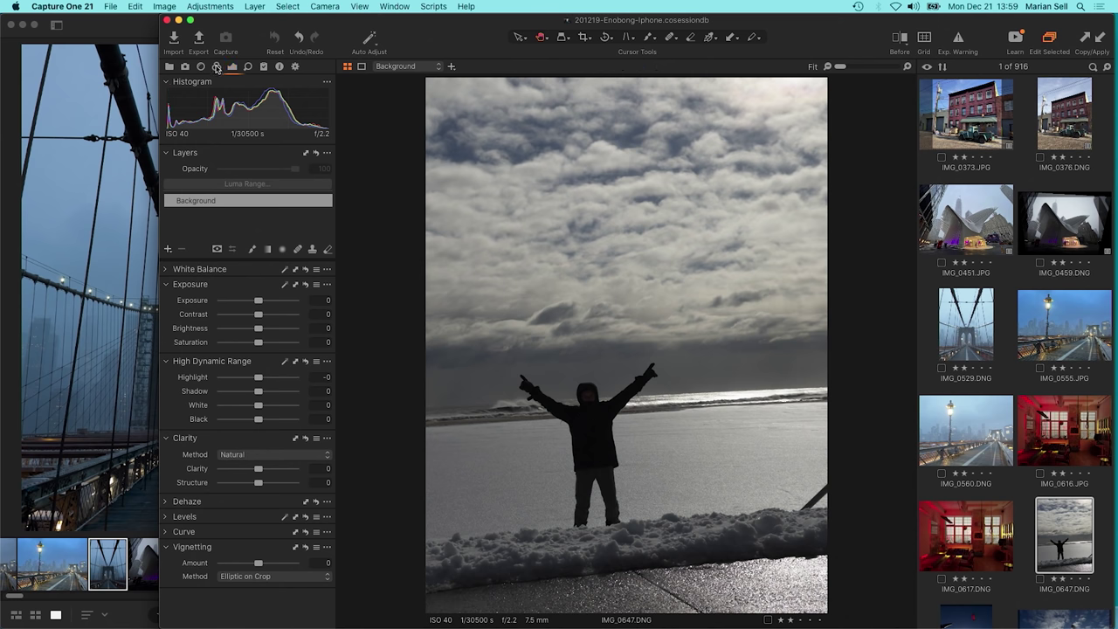
Inspect IMG_0647 at 100% across the figure's legs, textured ground and snow bank, then fit the photo
left_click(216, 68)
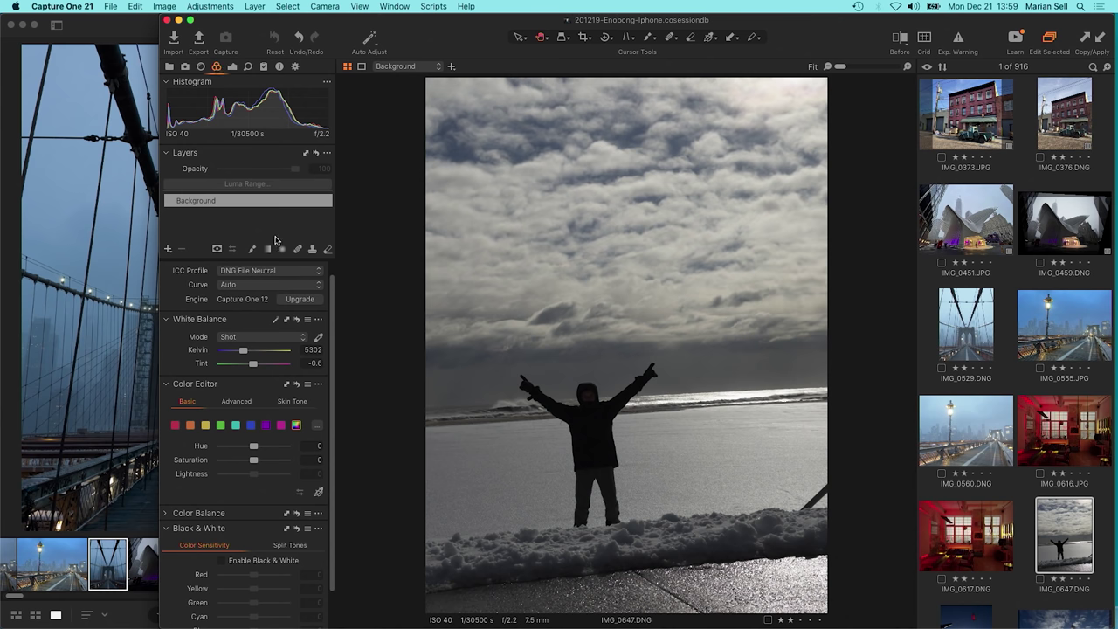
left_click(233, 68)
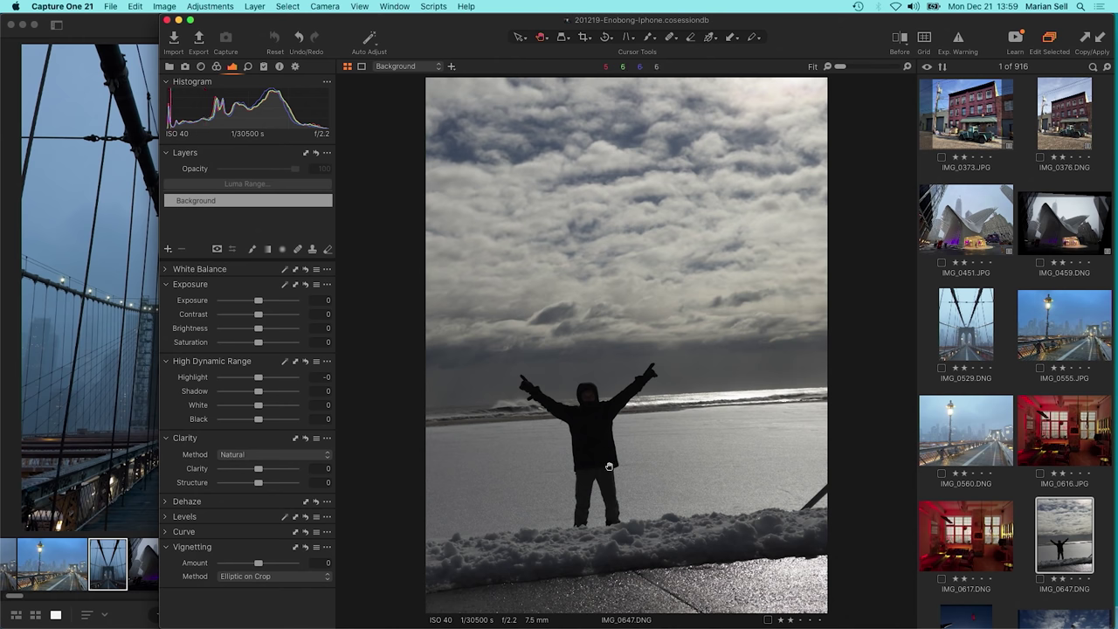
left_click(577, 499)
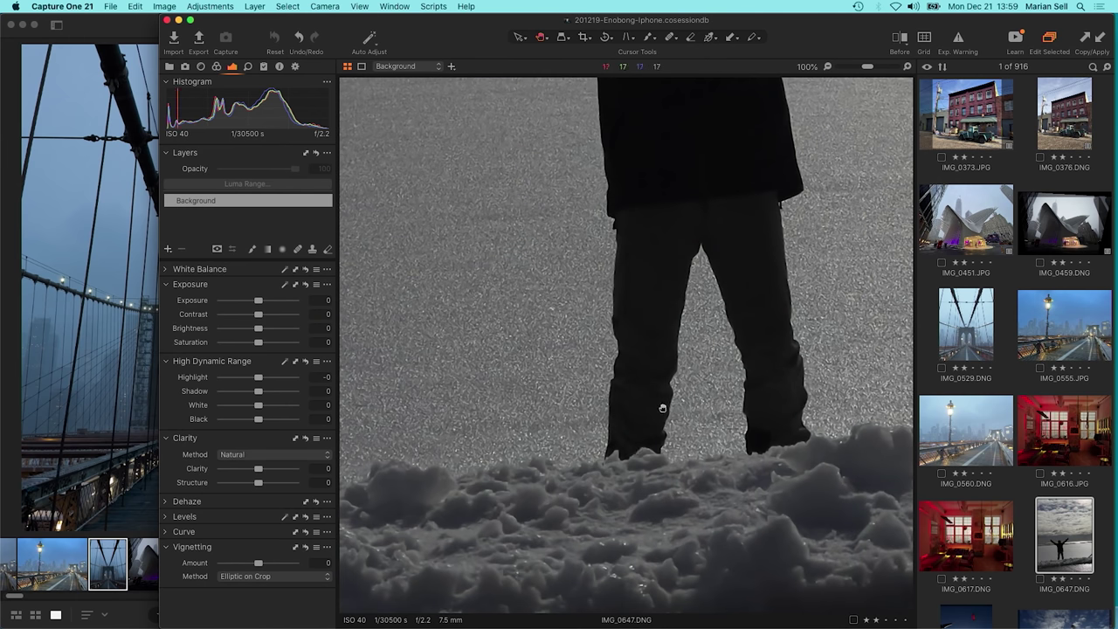
left_click_drag(509, 332, 579, 369)
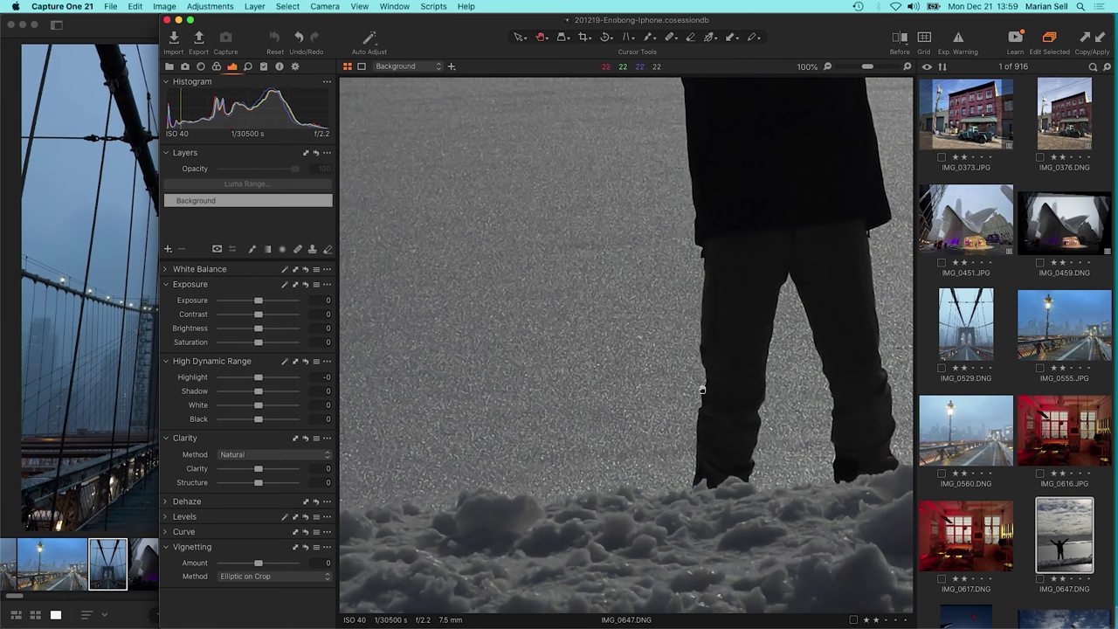
left_click_drag(658, 407, 438, 386)
left_click_drag(821, 368, 530, 379)
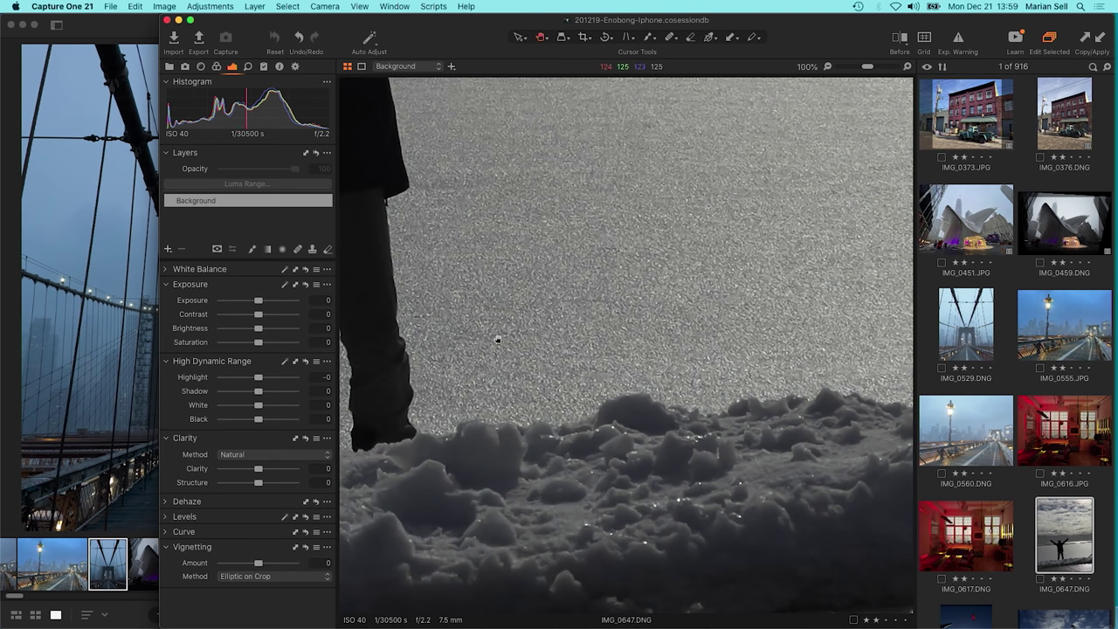
left_click_drag(509, 304, 520, 351)
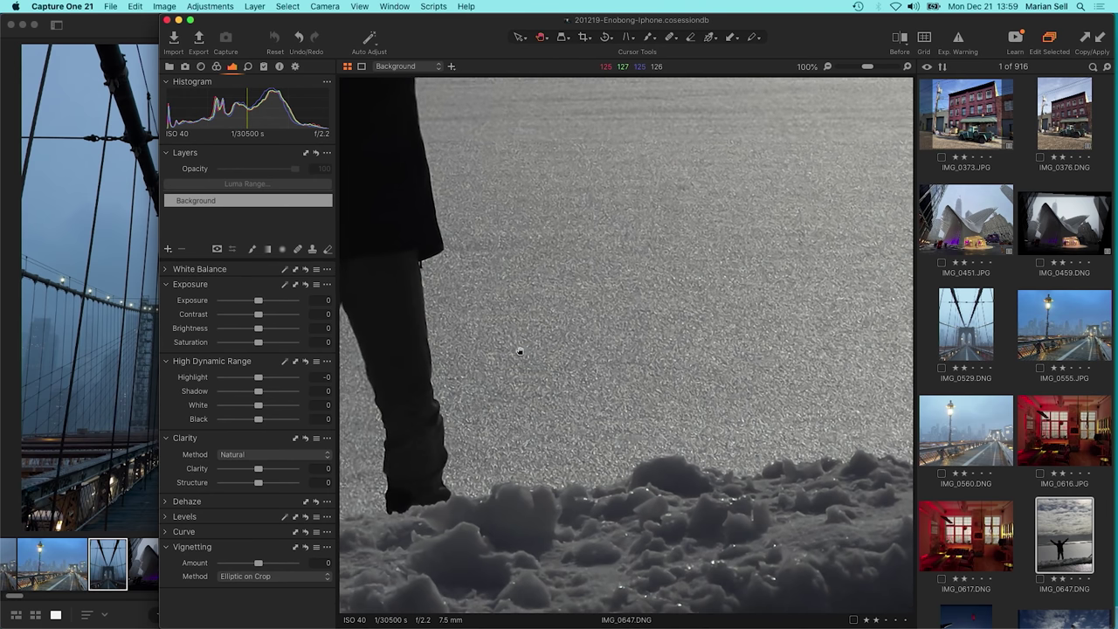
left_click_drag(574, 434, 565, 89)
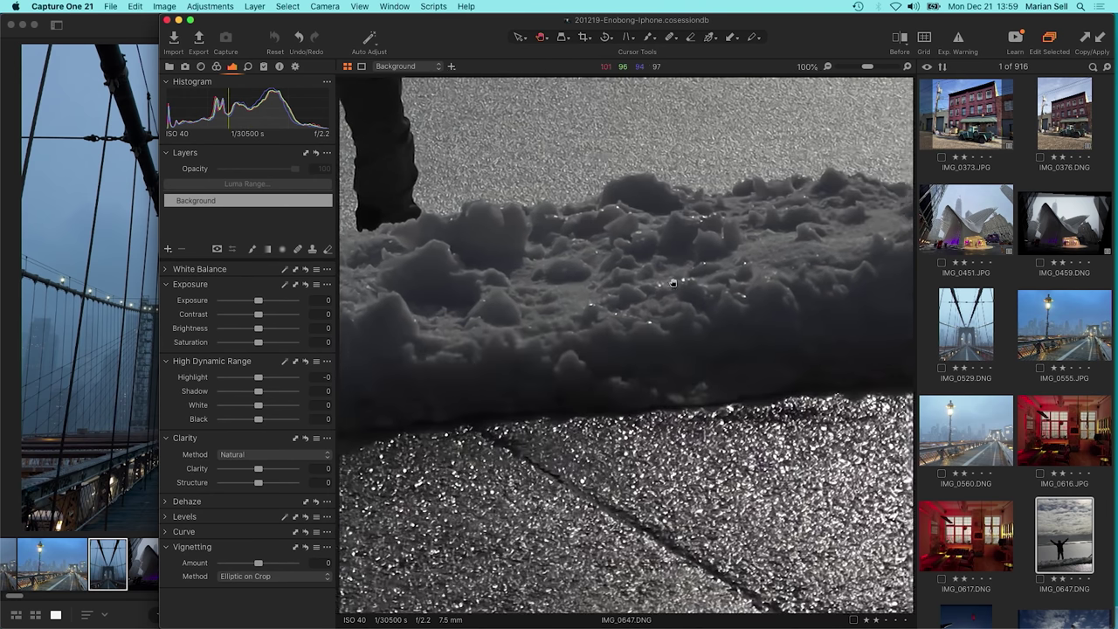
left_click_drag(507, 522, 753, 540)
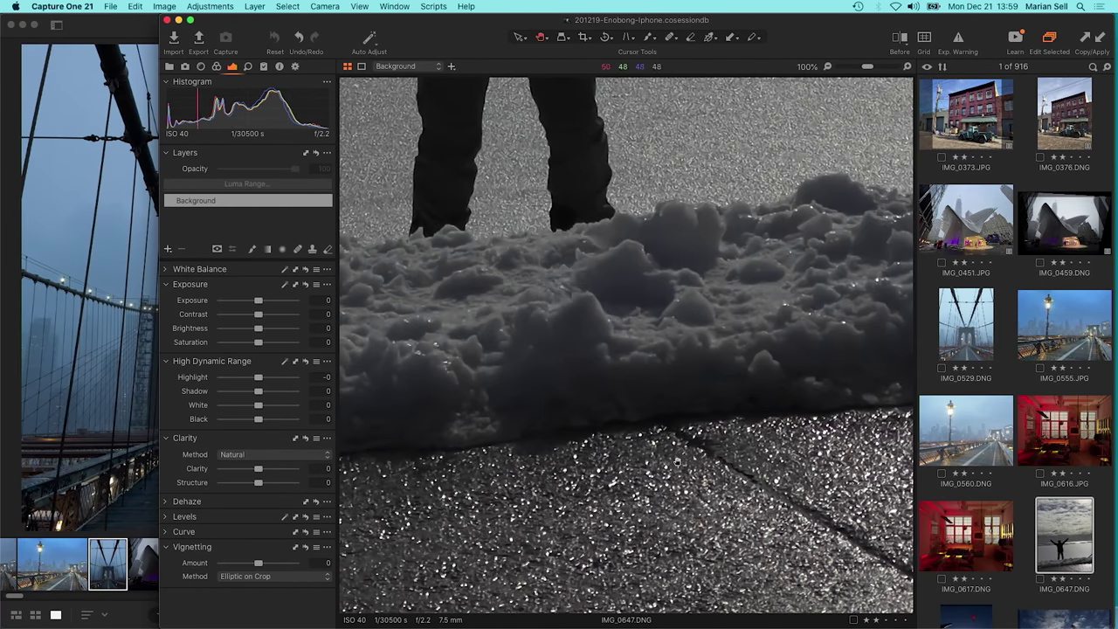
left_click_drag(756, 461, 586, 393)
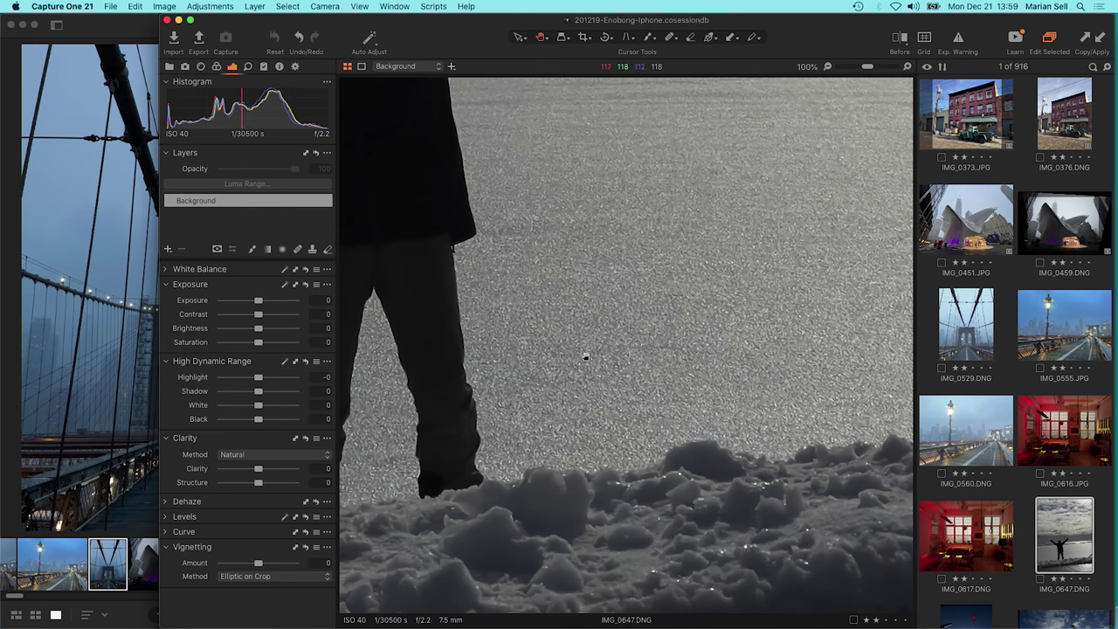
left_click(585, 357)
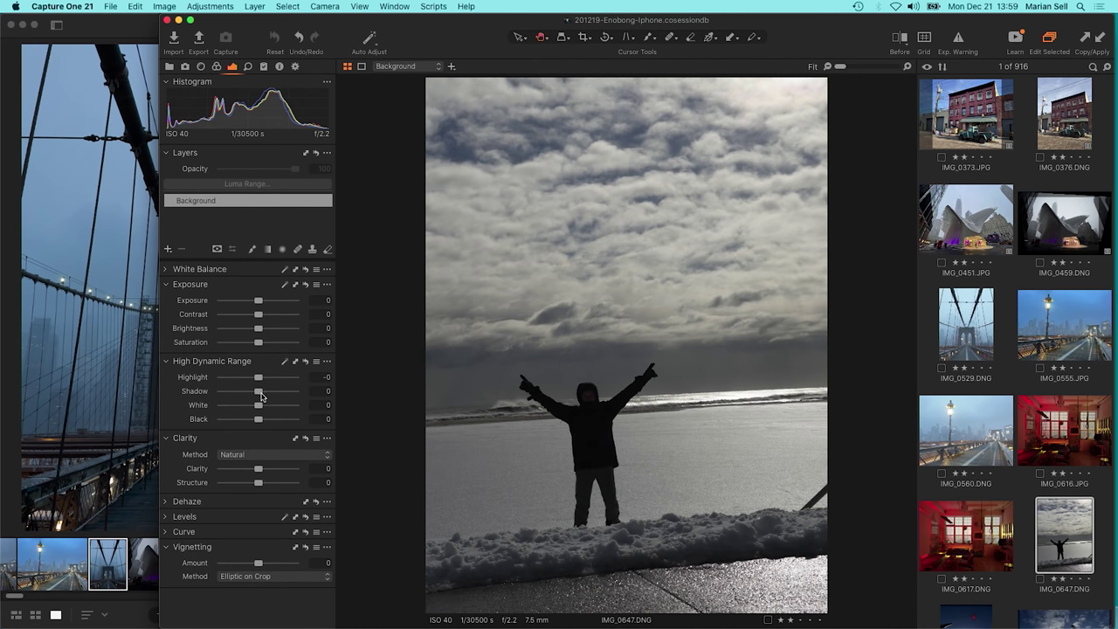
Set Contrast to about 19 and Shadow to -3, then enable Black & White with Blue at -94
mouse_move(262, 396)
left_mouse_down()
mouse_move(279, 394)
mouse_move(259, 393)
left_mouse_up()
left_click_drag(257, 314, 271, 320)
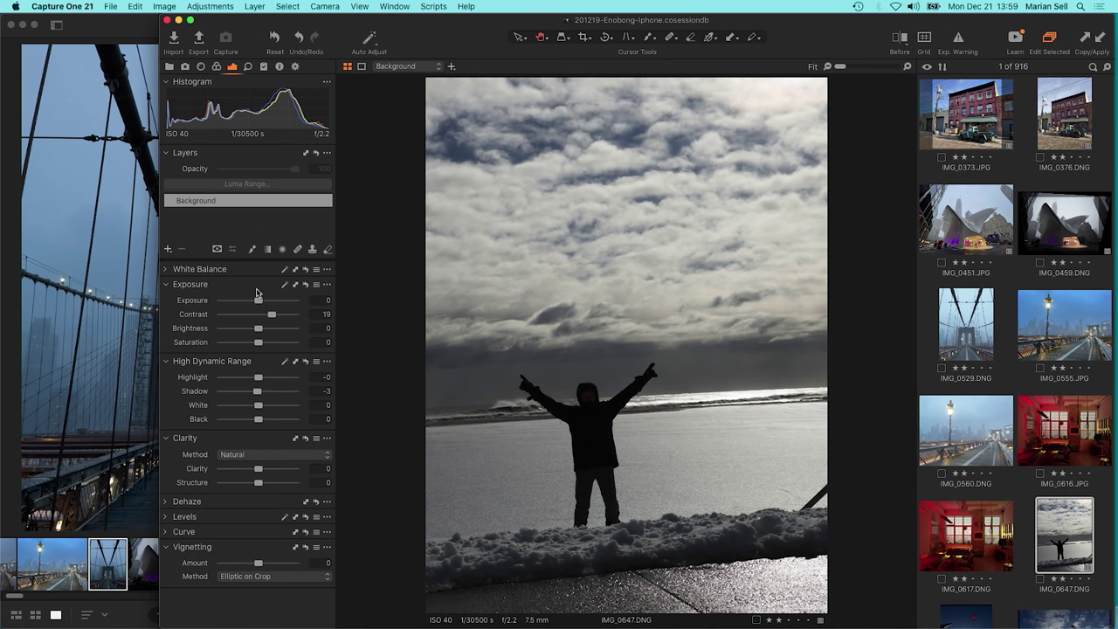
left_click(217, 67)
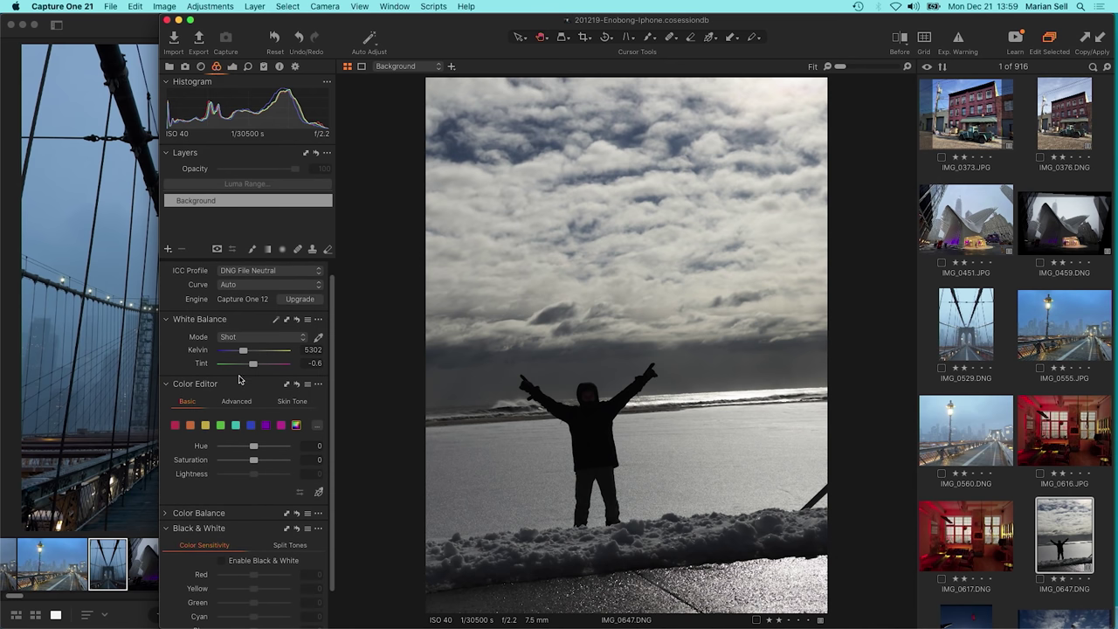
left_click(222, 561)
scroll(257, 616, "down", 1)
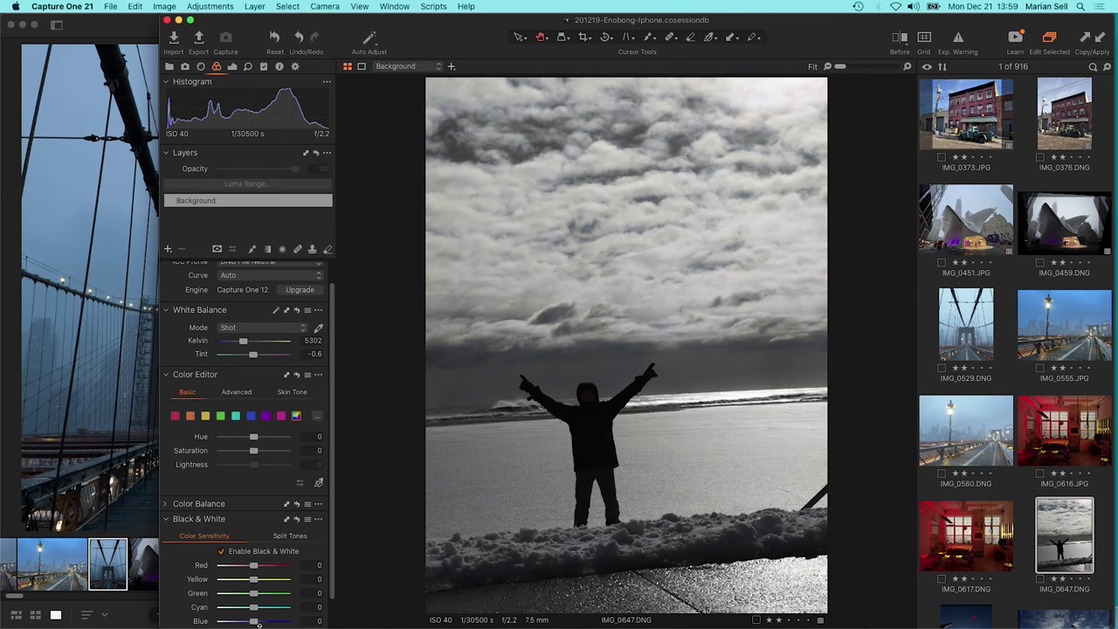
left_click_drag(255, 621, 223, 620)
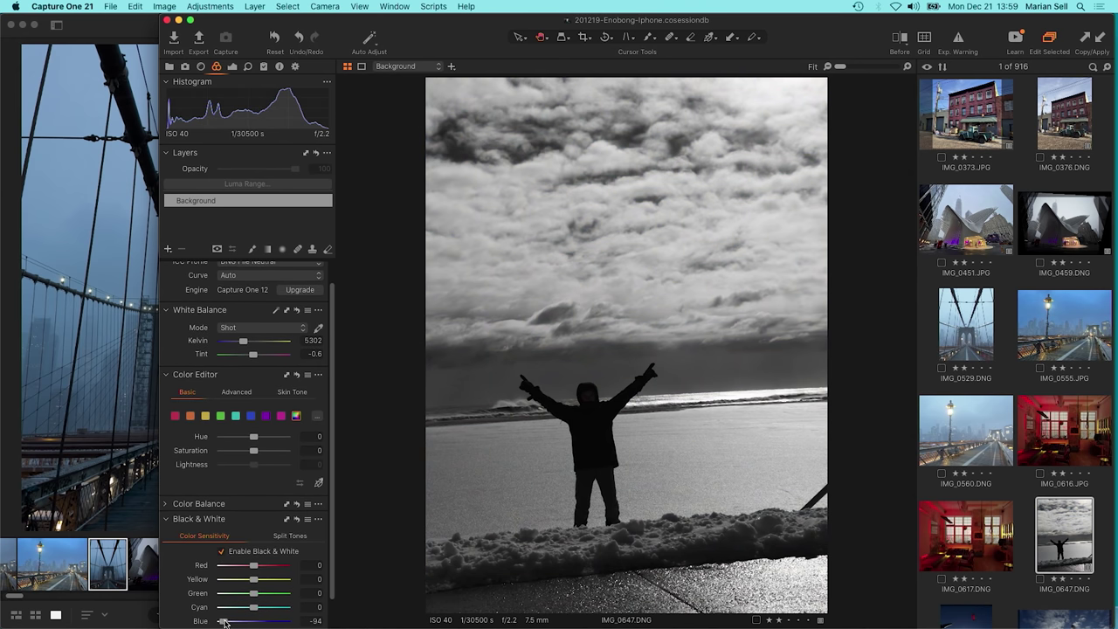
left_click(231, 67)
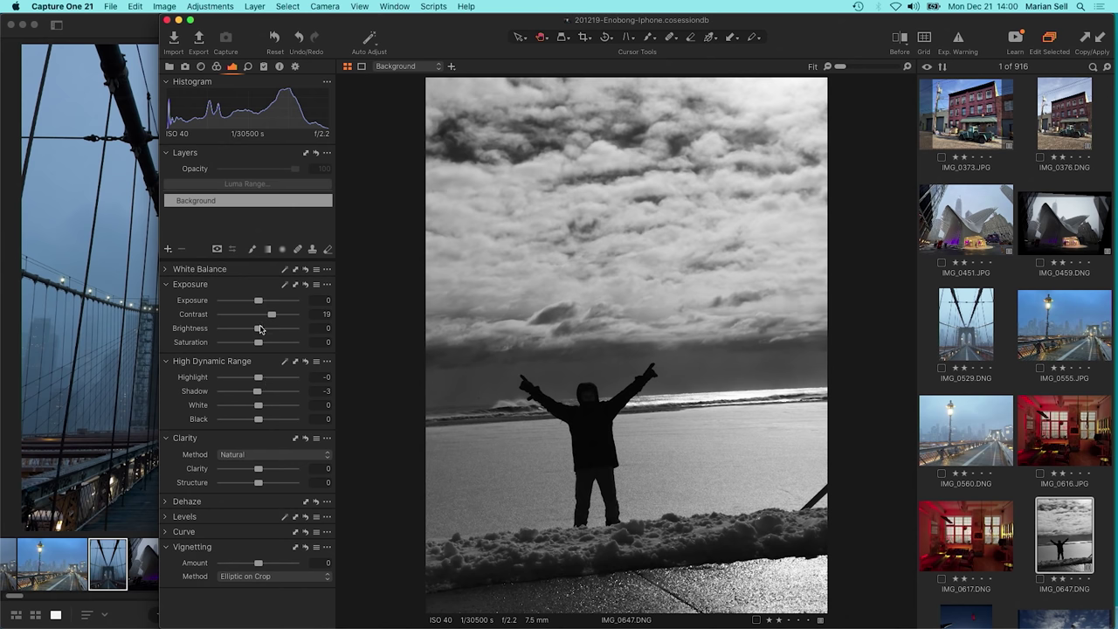
Set Brightness -17, Clarity 46 and Structure 1, checking the legs and snow at 100%
left_click_drag(260, 331, 245, 329)
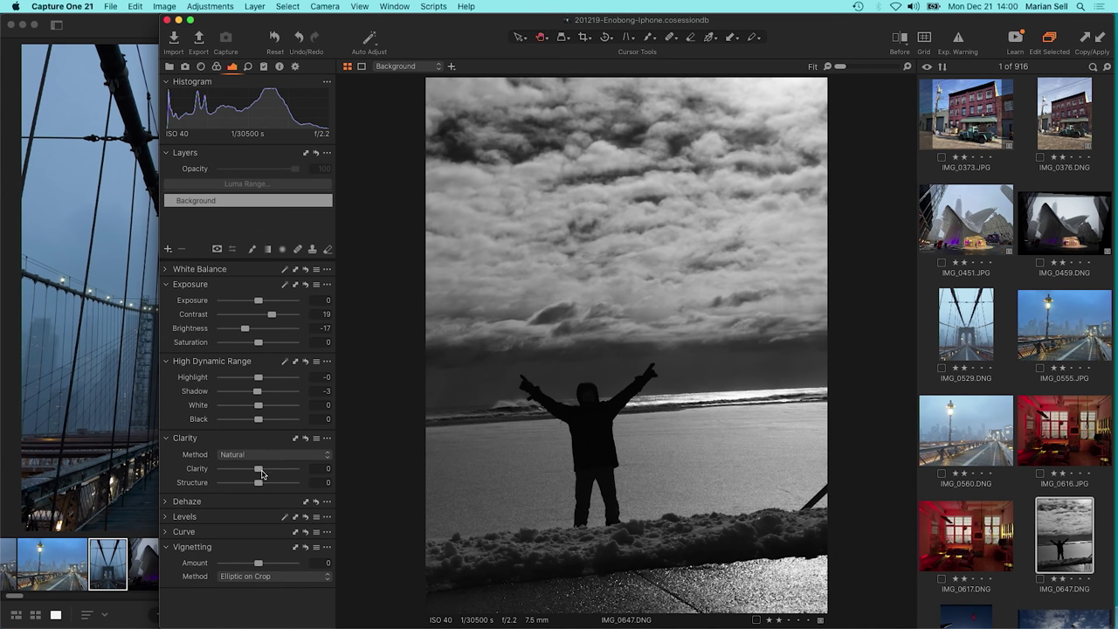
left_click_drag(260, 472, 283, 484)
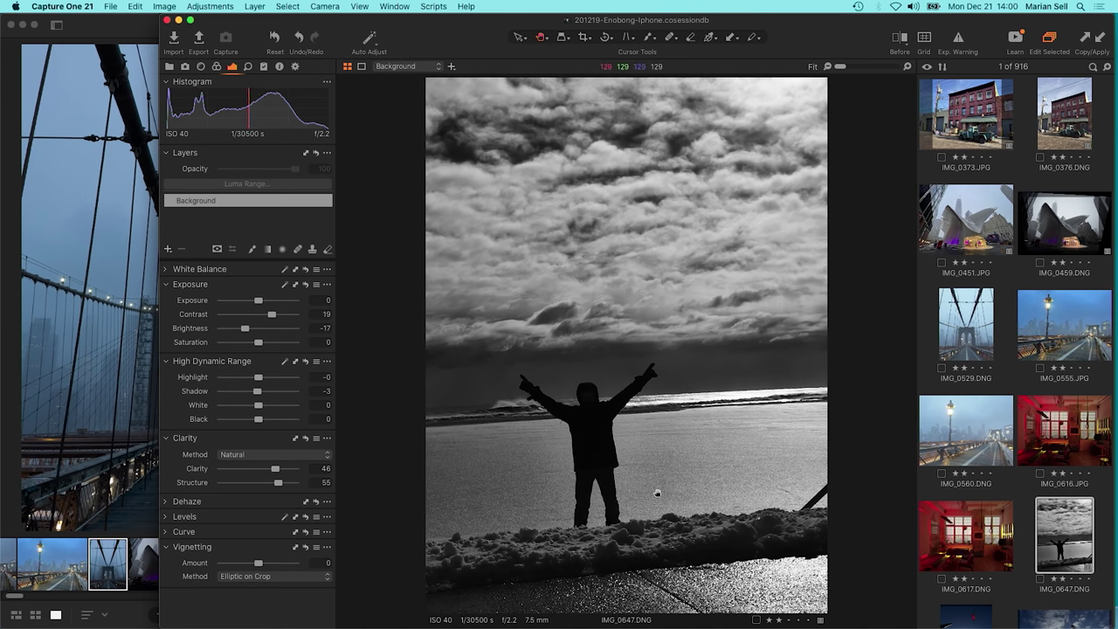
double_click(655, 524)
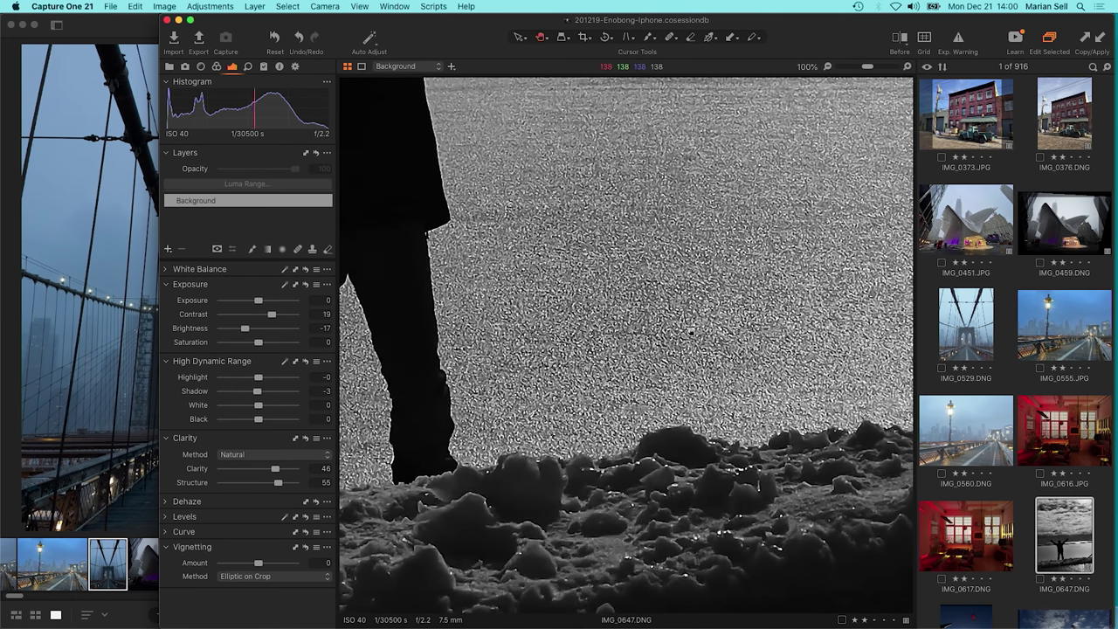
mouse_move(278, 486)
left_mouse_down()
mouse_move(249, 486)
mouse_move(258, 485)
left_mouse_up()
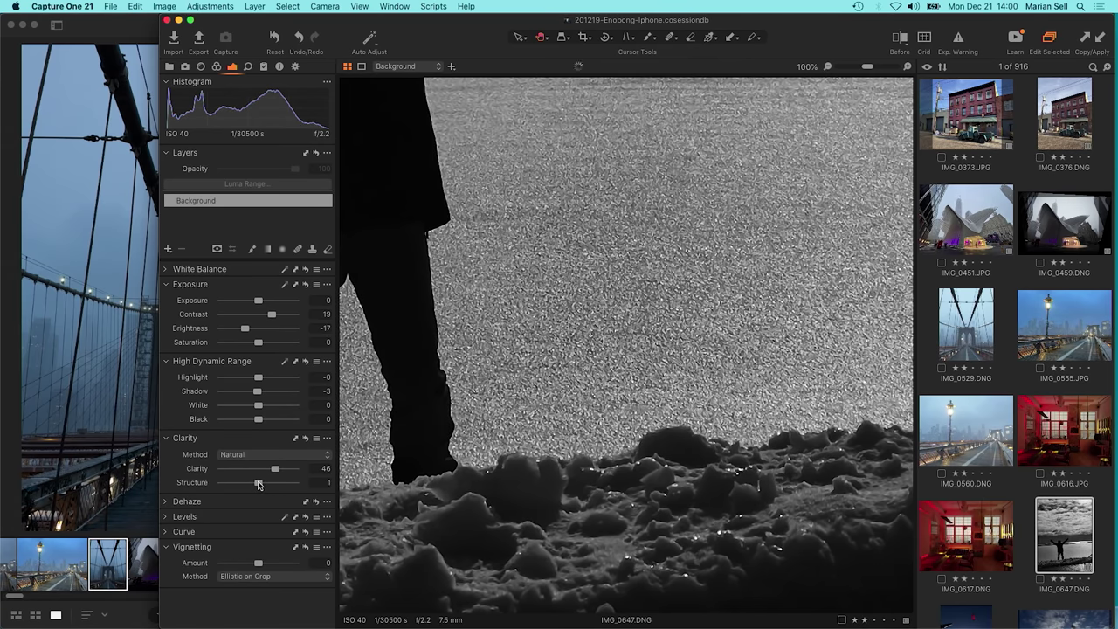
left_click(668, 367)
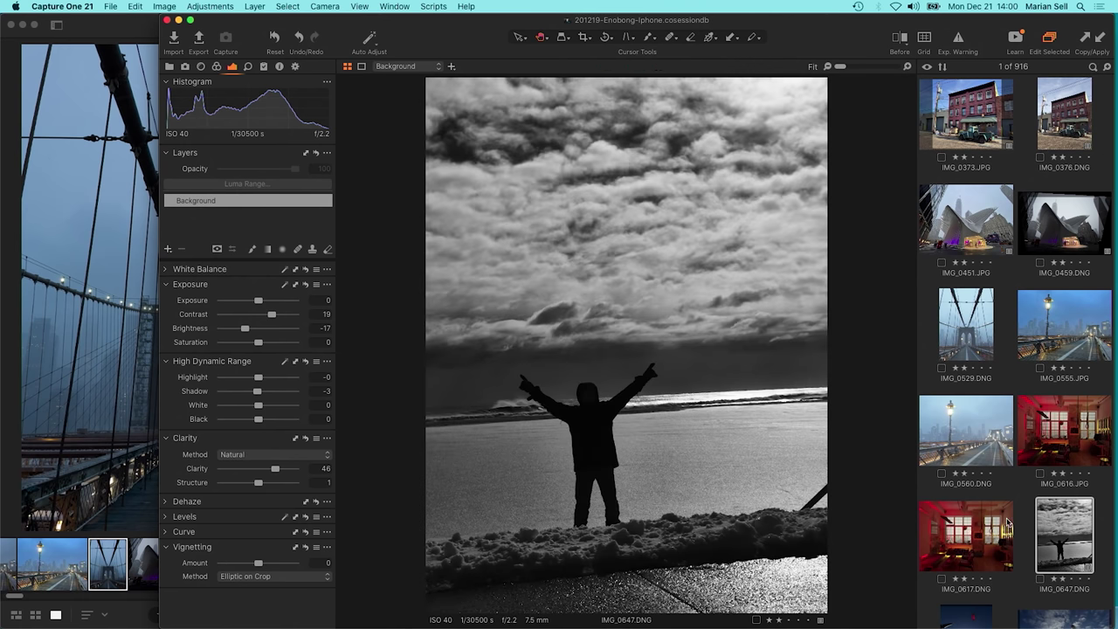
left_click(647, 505)
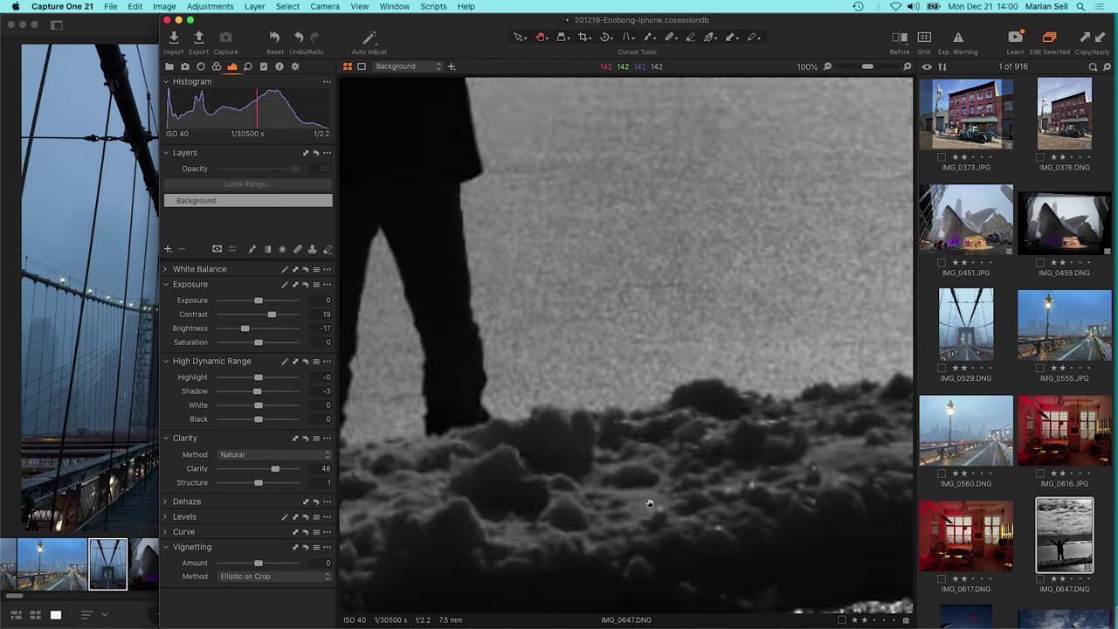
scroll(649, 503, "right", 5)
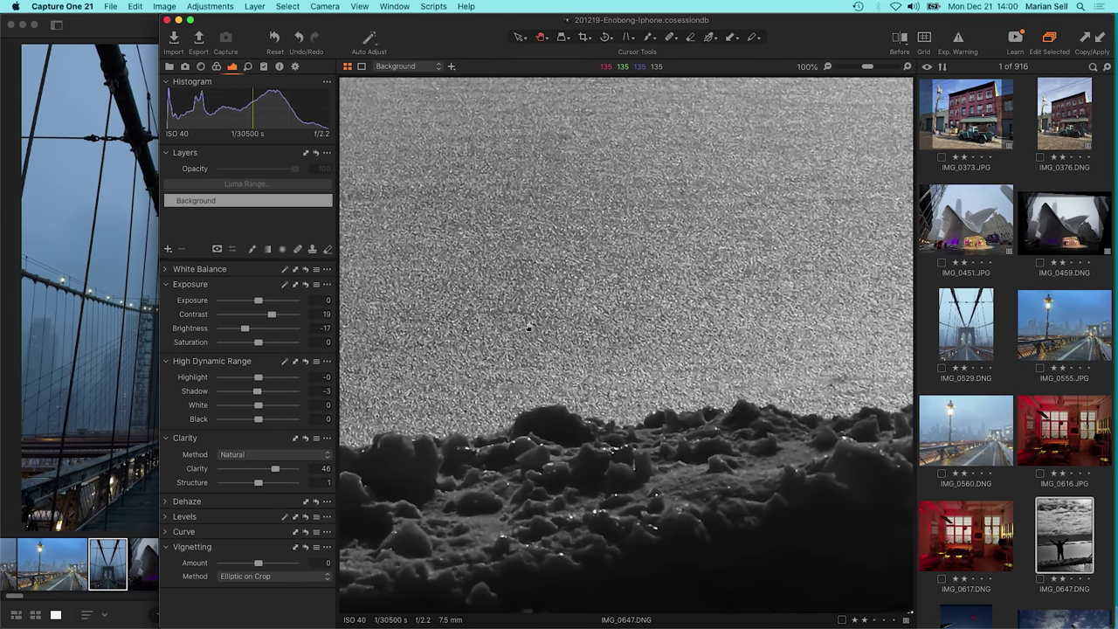
scroll(529, 327, "right", 3)
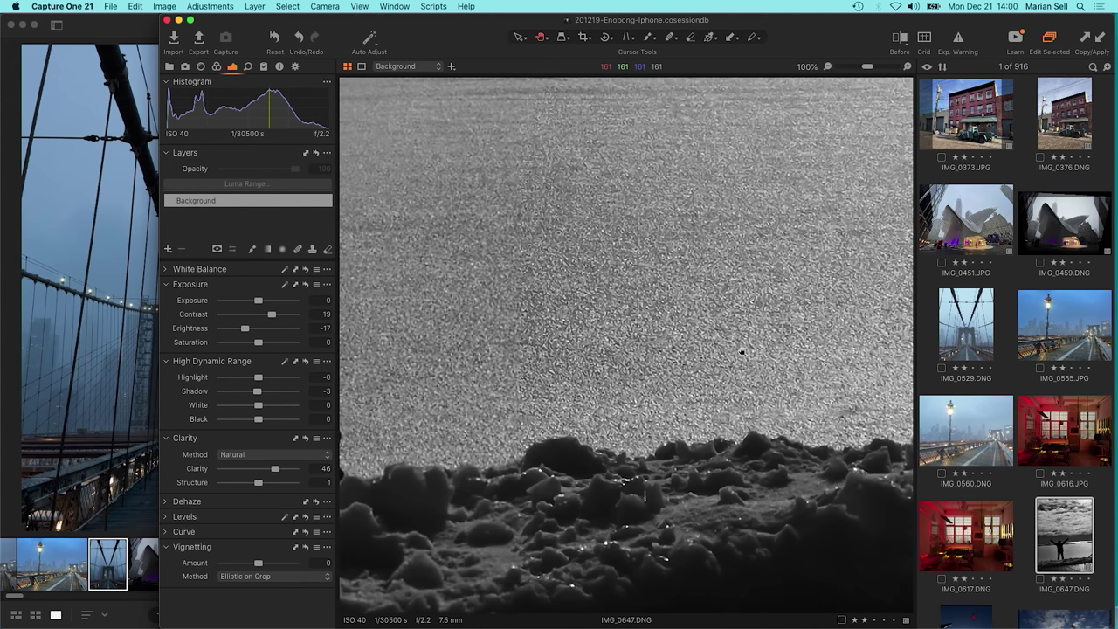
left_click(547, 350)
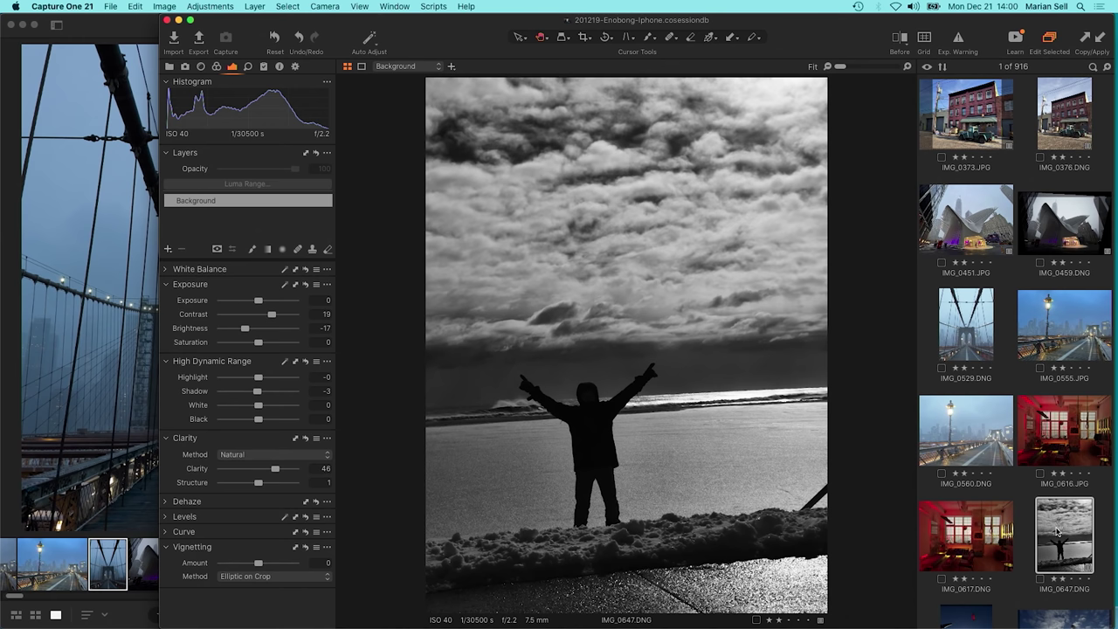
Zoom to the figure at 100%, raise HDR Shadow to 100, then fit the photo
left_click(583, 399)
left_click_drag(654, 419, 612, 350)
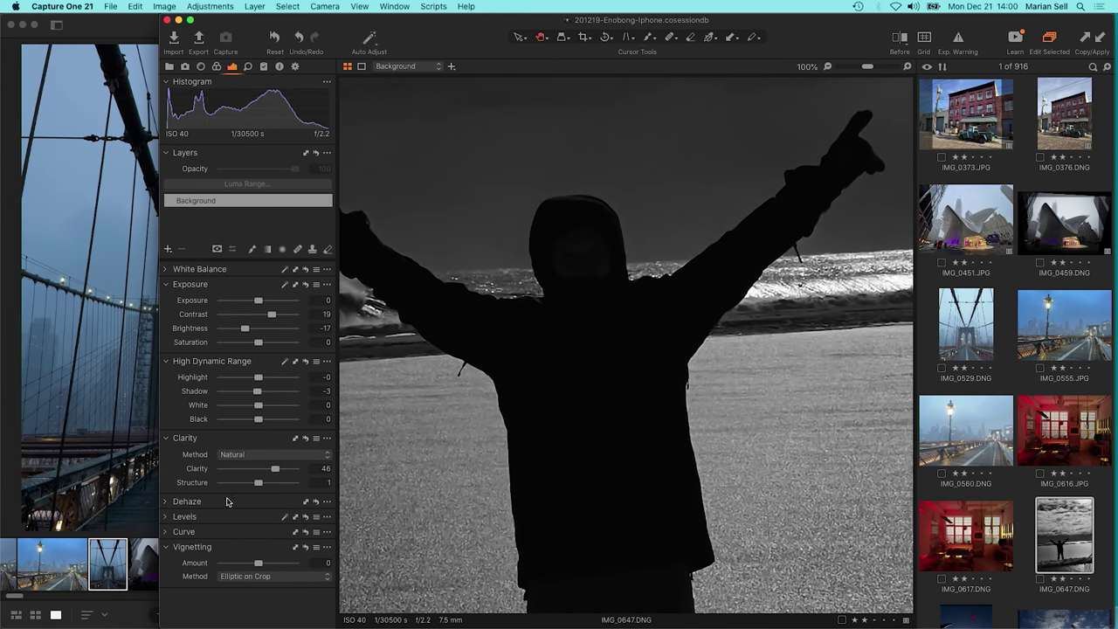
left_click_drag(258, 392, 301, 391)
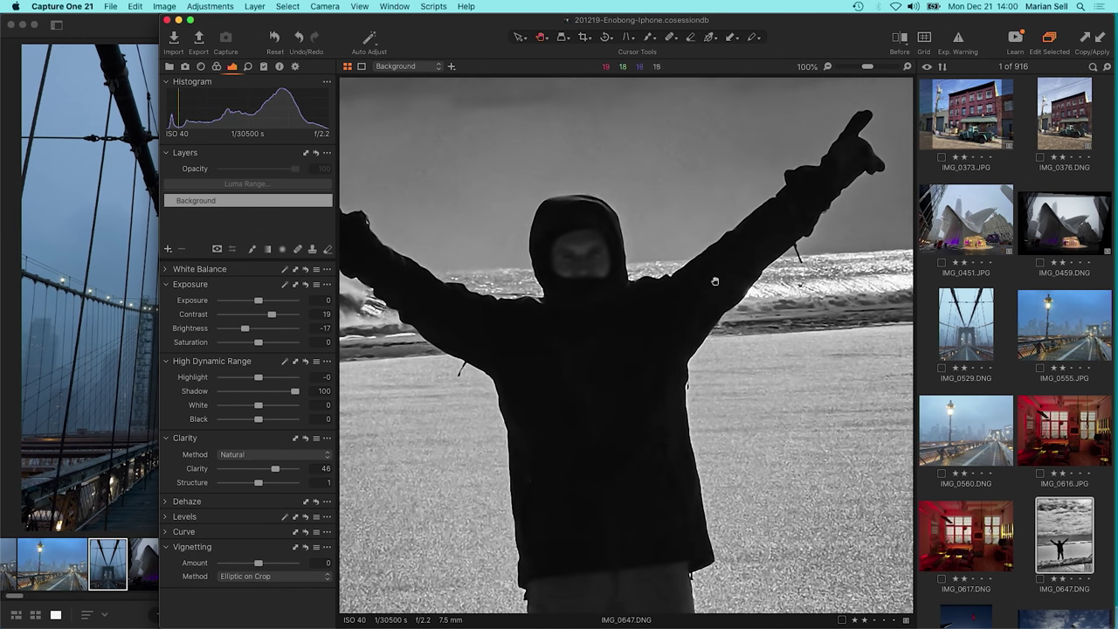
key("super+0")
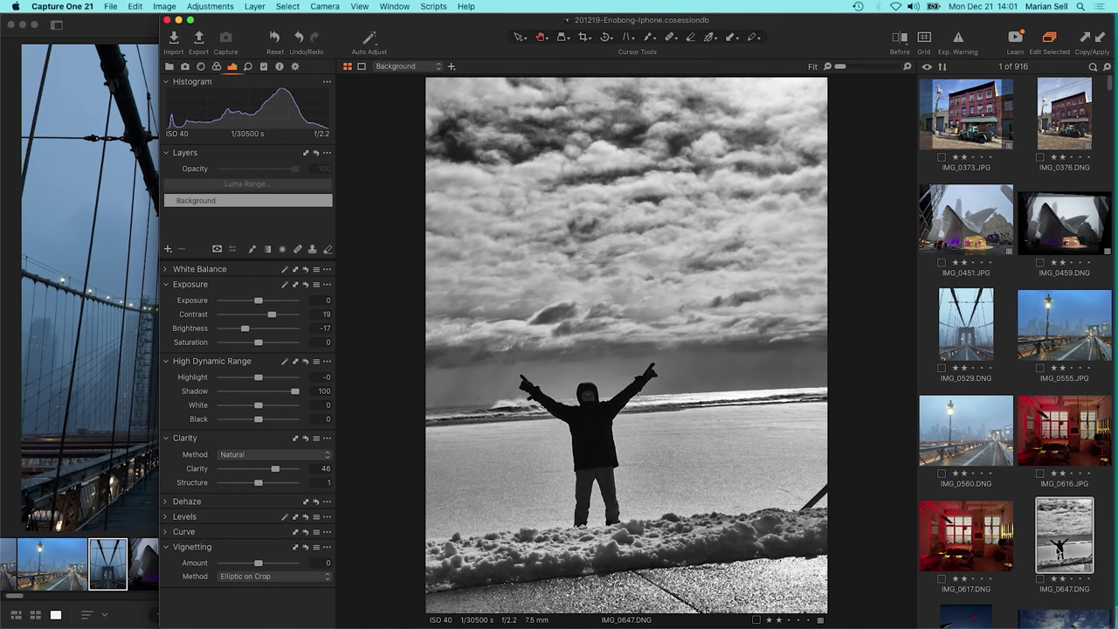
Open the kite photo IMG_0772.DNG from the browser
scroll(967, 554, "down", 3)
left_click(959, 569)
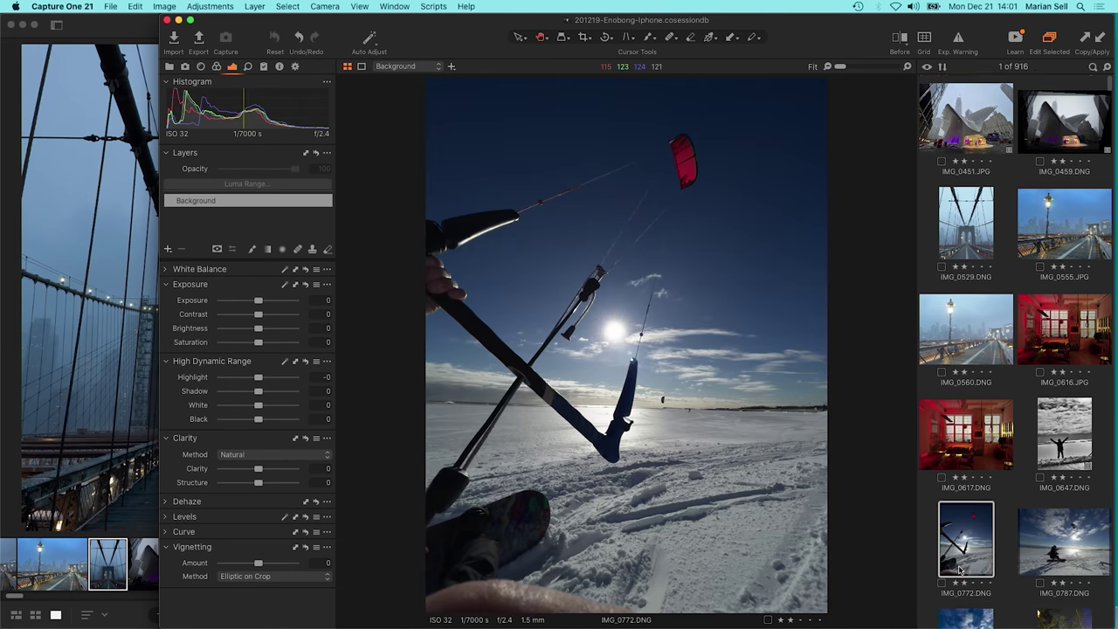
scroll(959, 569, "down", 3)
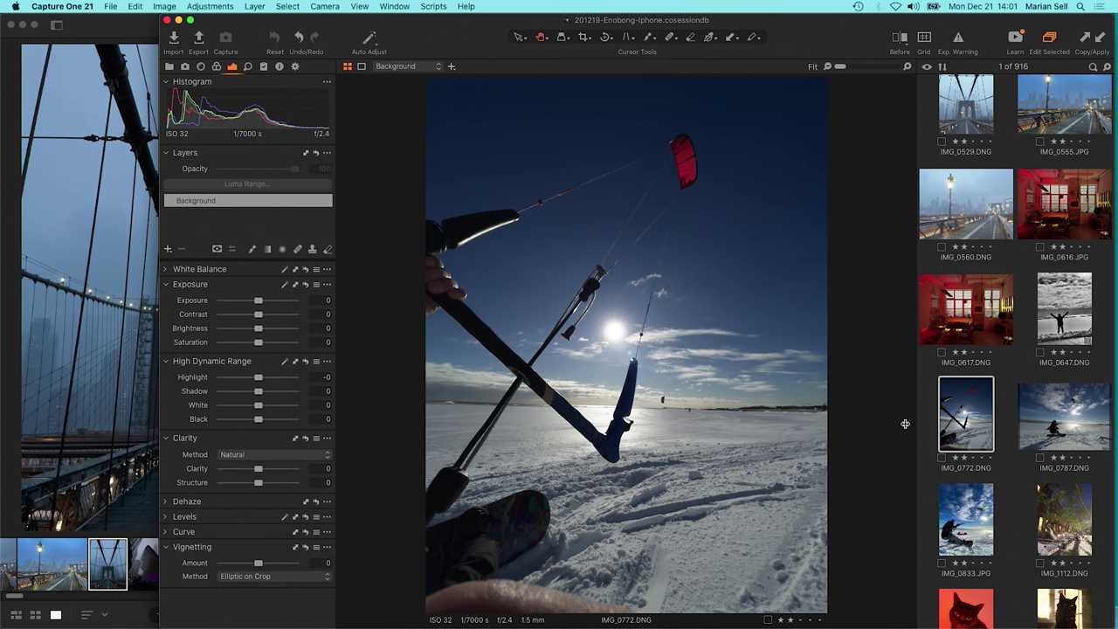
Apply the Adobe Landscape profile to IMG_0772 in Lightroom, then bring Capture One forward
left_click(134, 321)
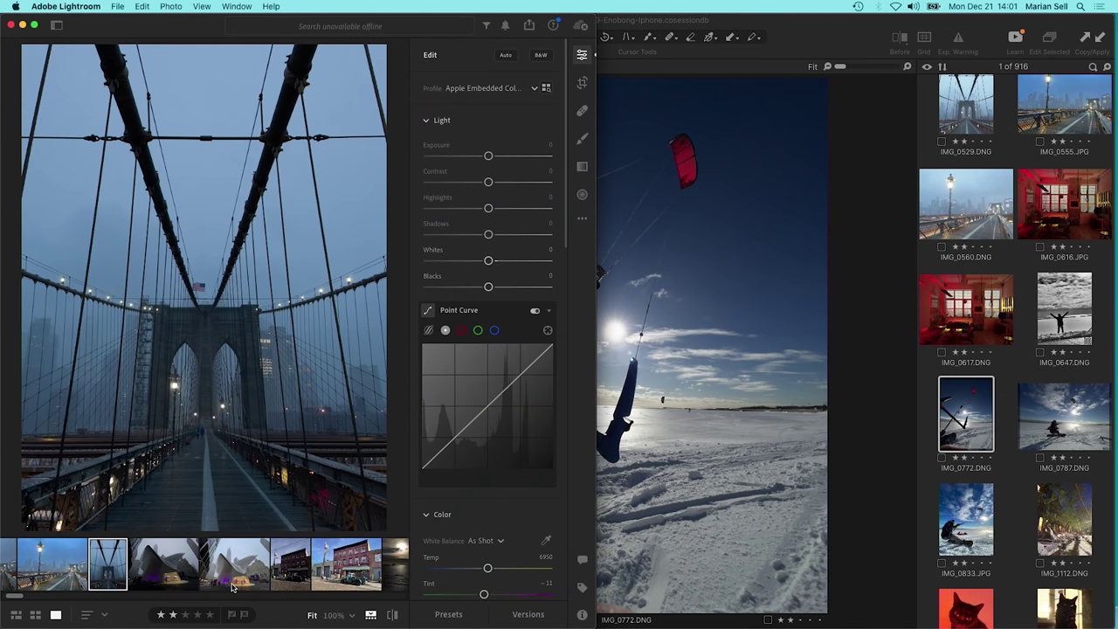
scroll(233, 588, "left", 5)
scroll(232, 588, "left", 5)
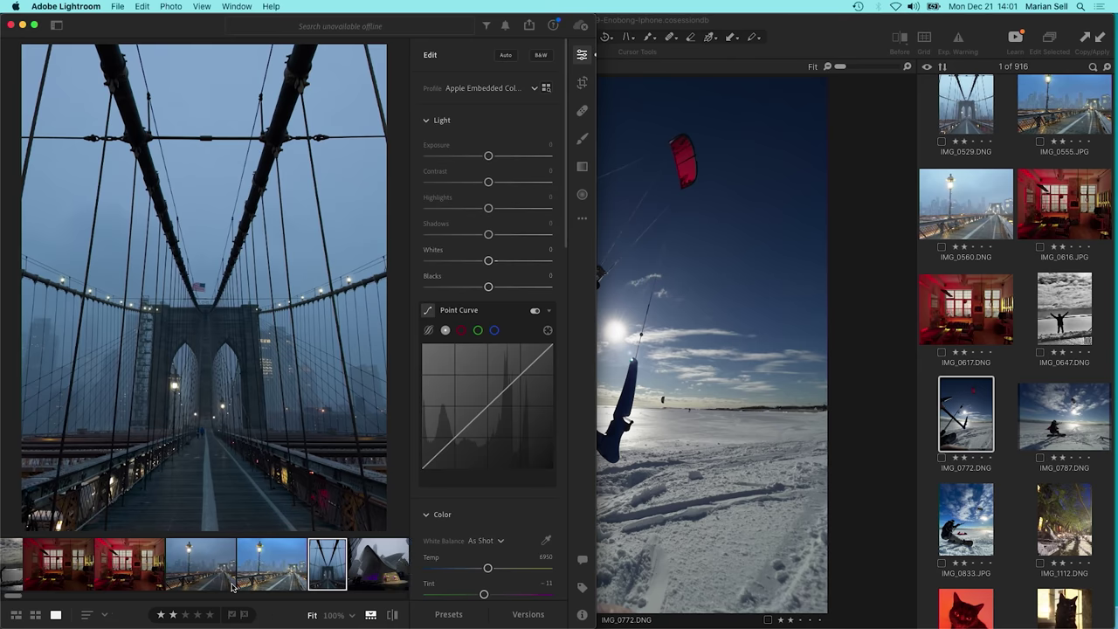
left_click(213, 563)
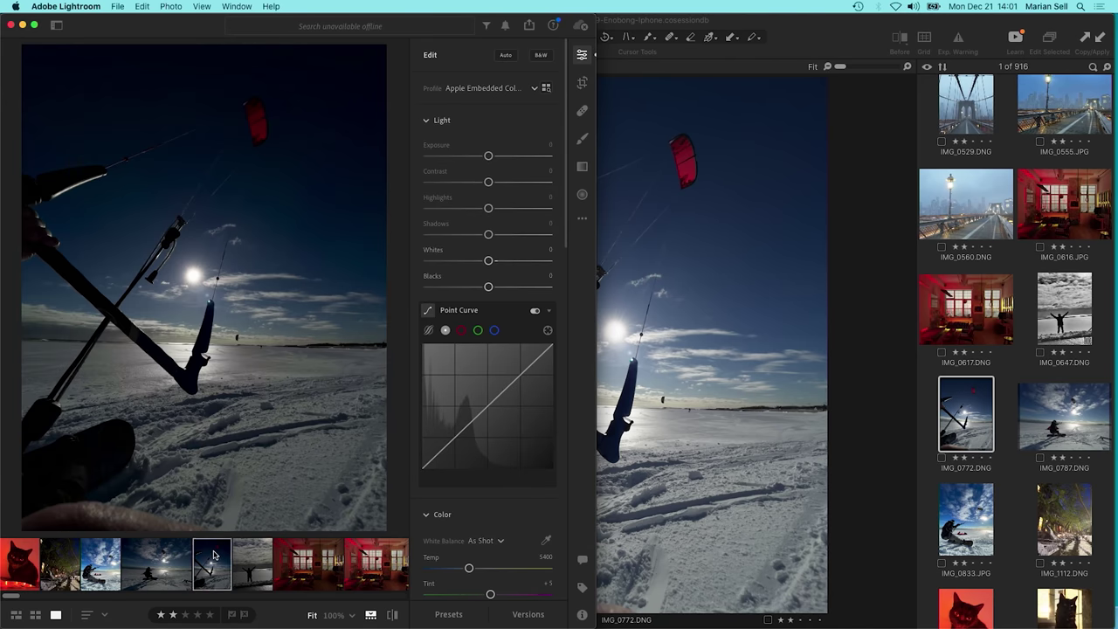
left_click(495, 88)
left_click(485, 146)
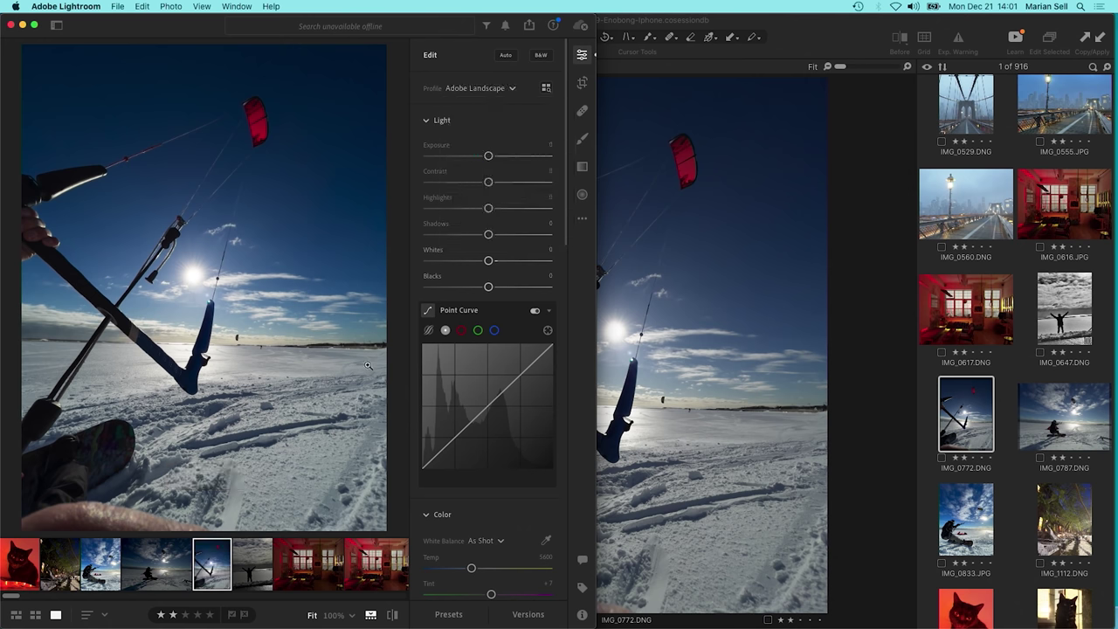
left_click(815, 37)
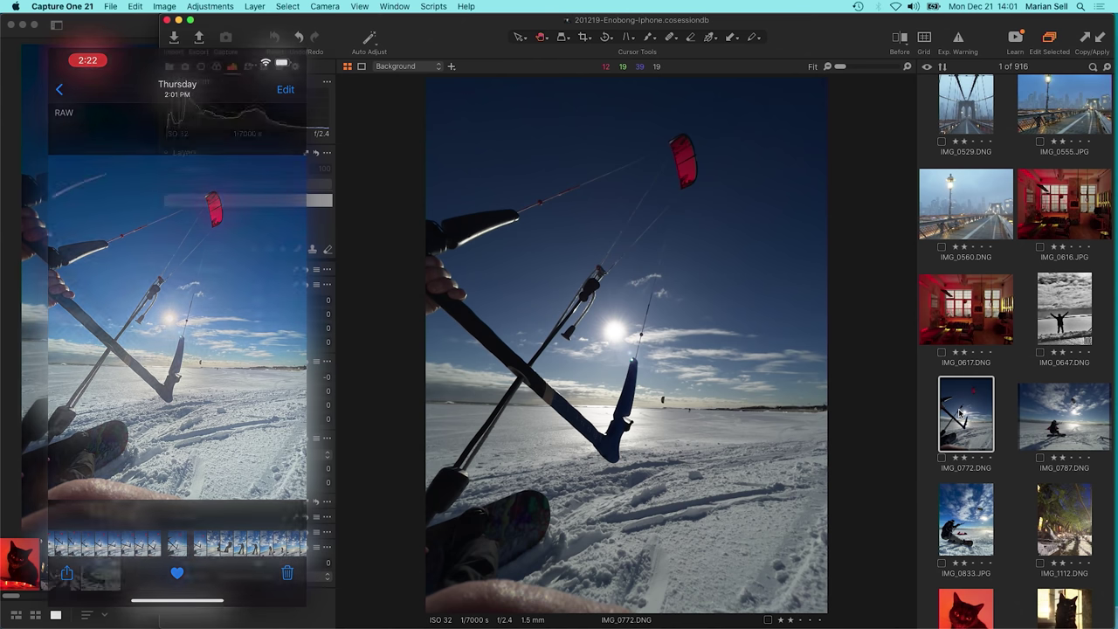
left_click(1081, 426)
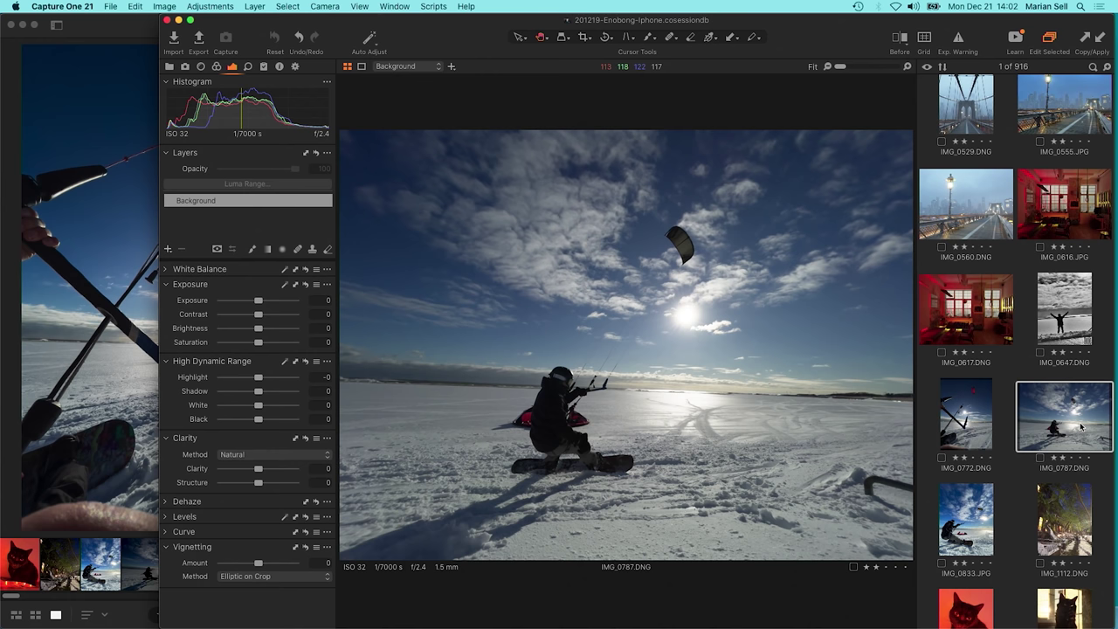
key("Left")
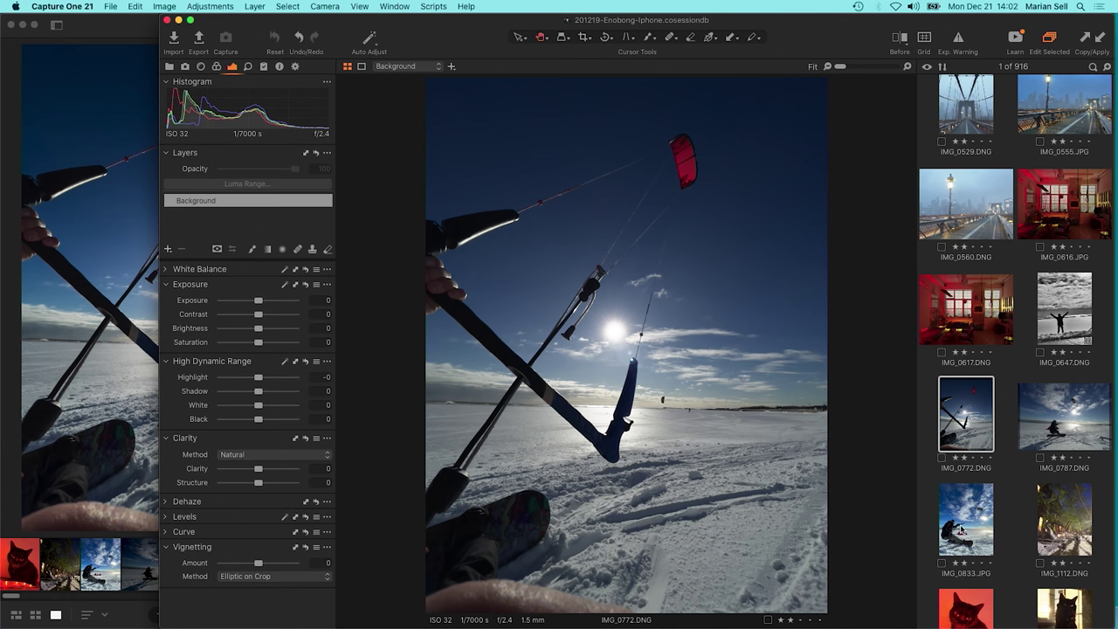
left_click(962, 530)
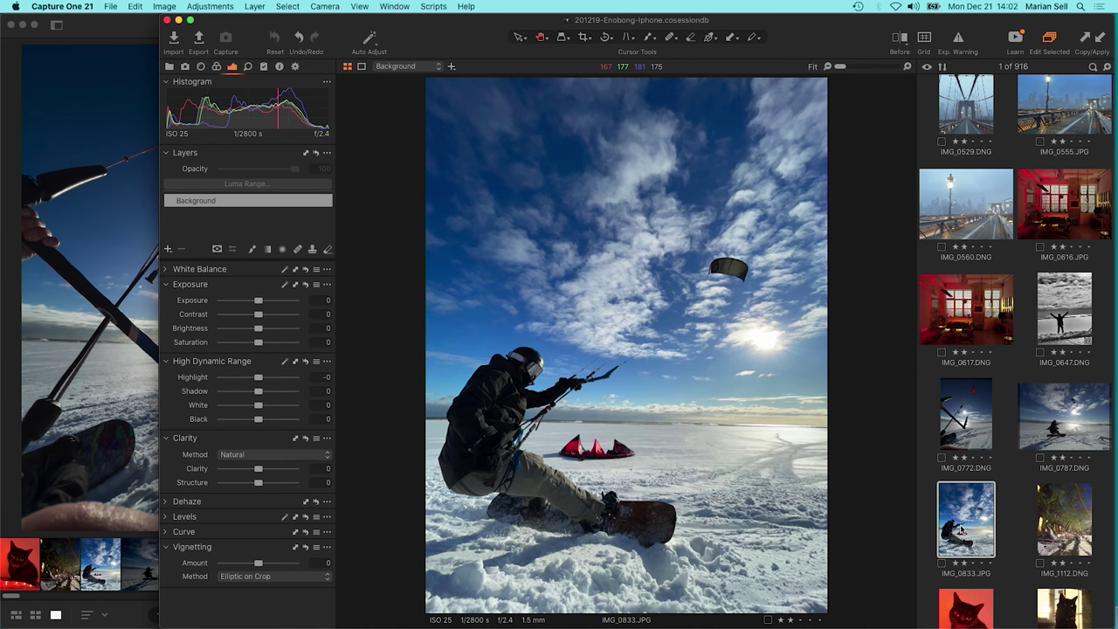
Flip between IMG_0833 and IMG_0787 to compare them, ending on IMG_0787
key("Left")
key("Right")
key("Left")
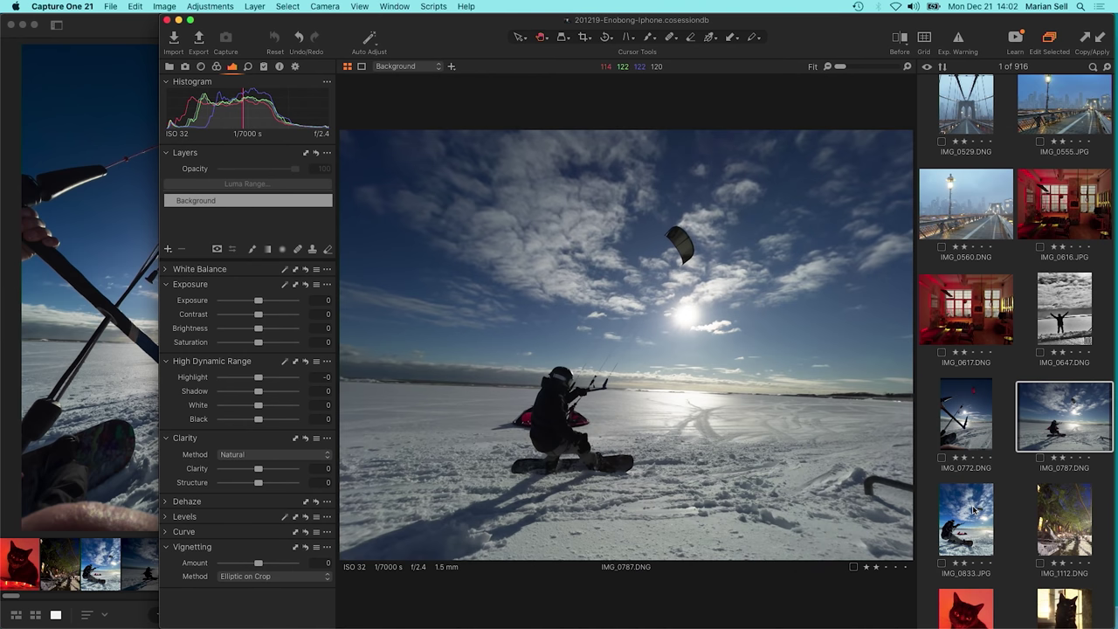
key("Right")
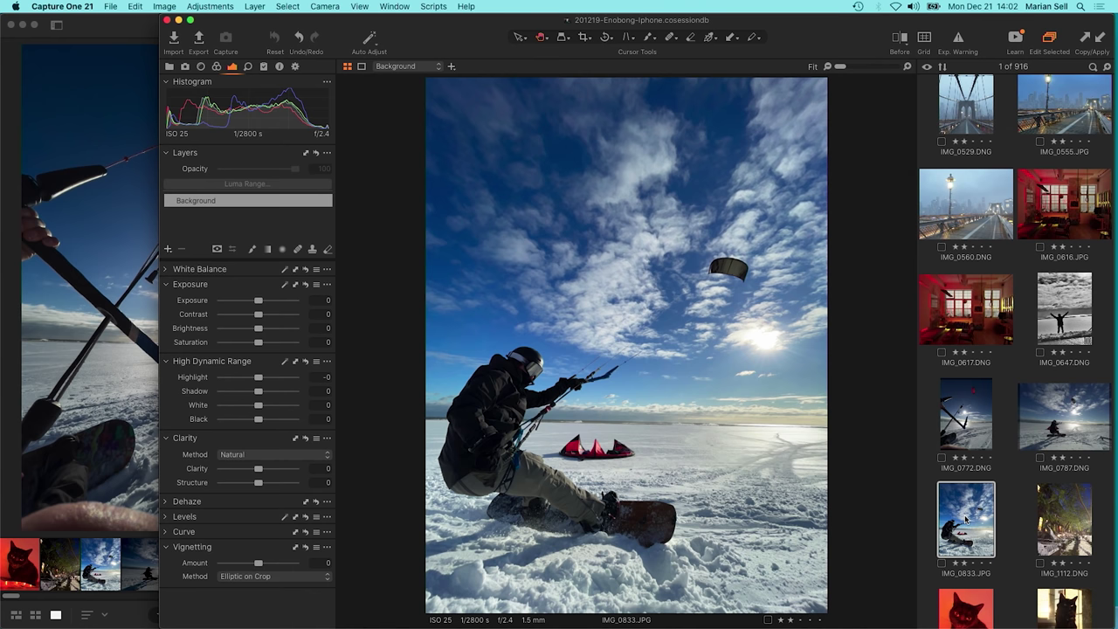
key("Left")
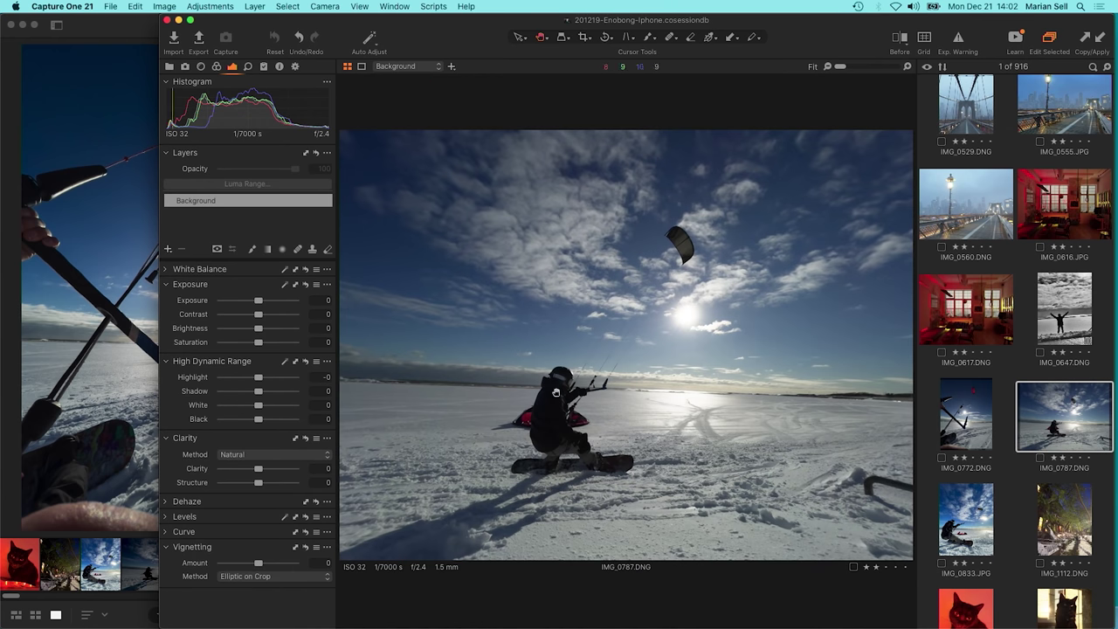
Check IMG_0787 at 100%, return to Fit, then open the snowy street photo IMG_1112.DNG
left_click(714, 406)
left_click(714, 406)
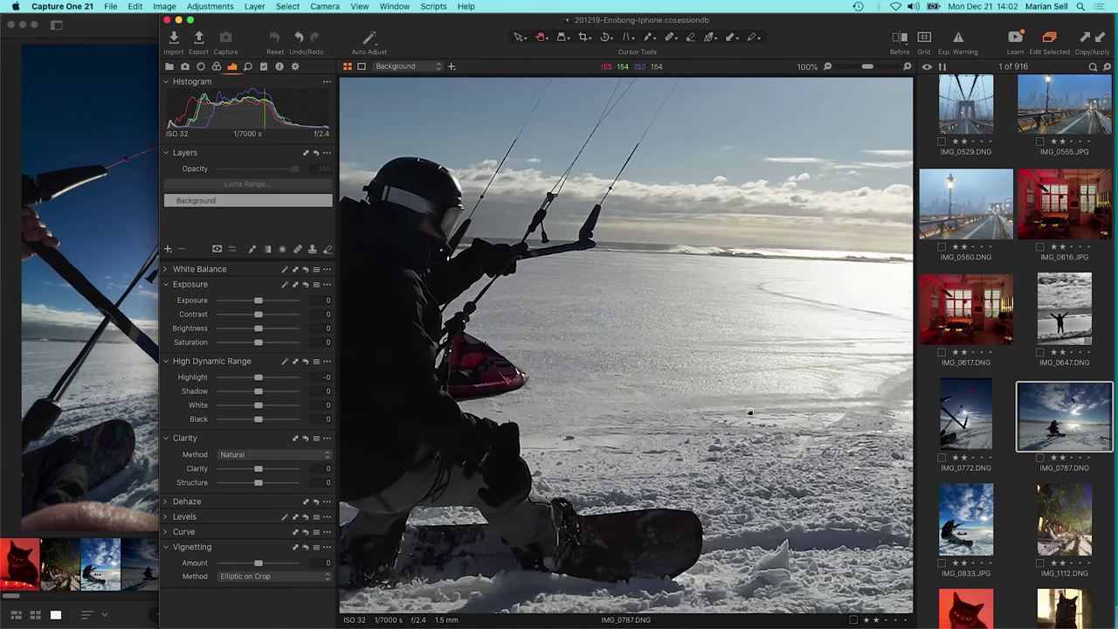
scroll(934, 493, "down", 3)
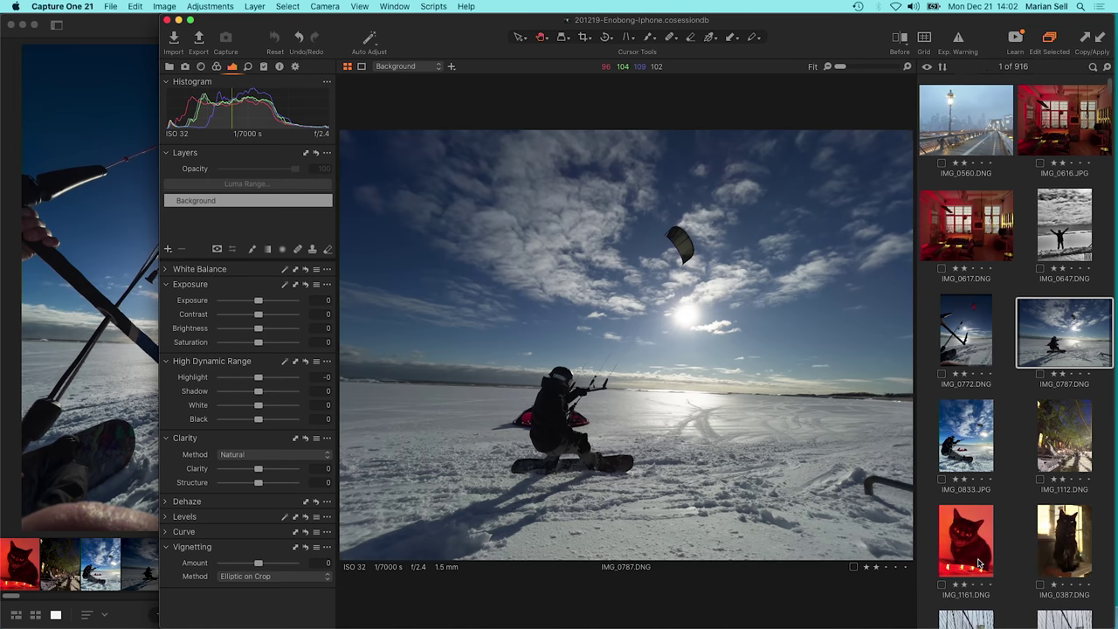
left_click(1061, 397)
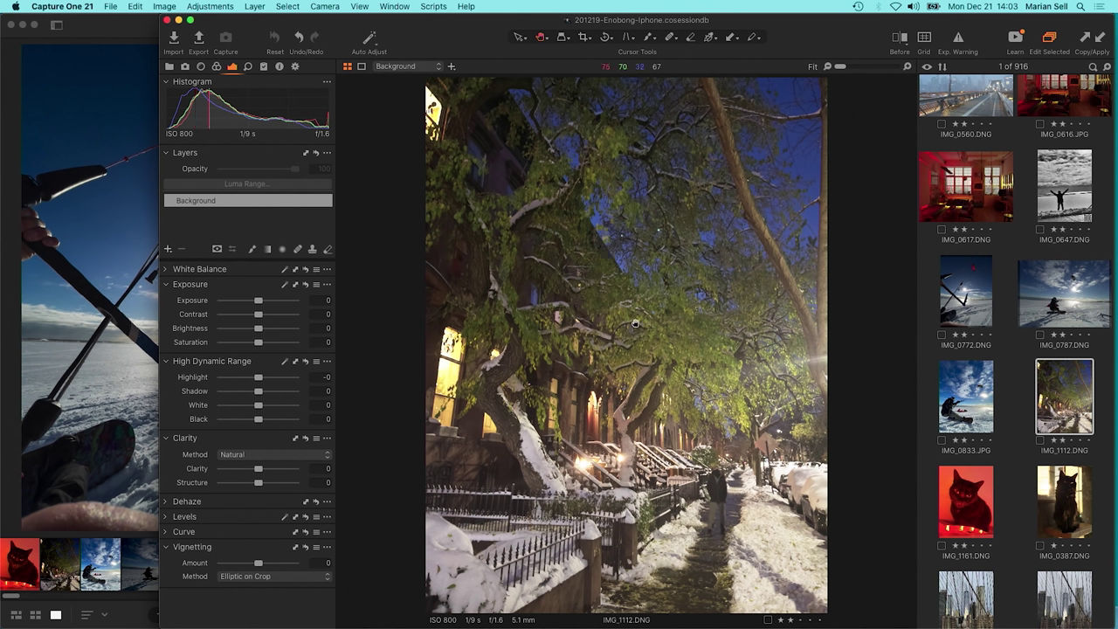
Inspect the street photo's tree, snowy stairs and sidewalk walker at 100%, then return to Fit
left_click(666, 385)
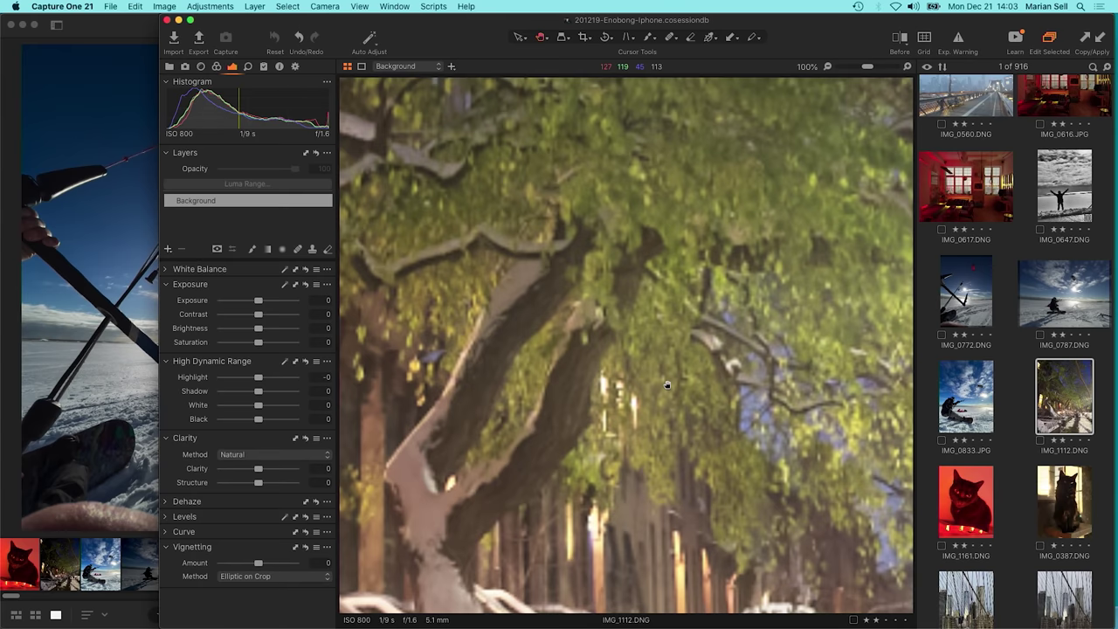
left_click_drag(666, 385, 496, 89)
left_click_drag(589, 340, 744, 500)
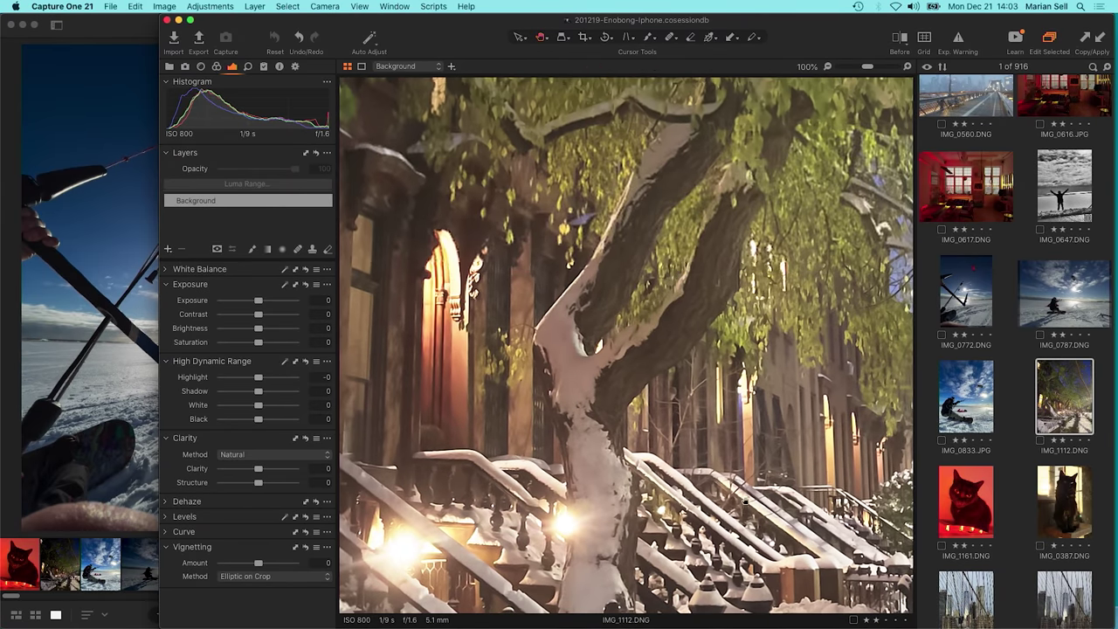
scroll(653, 210, "up", 10)
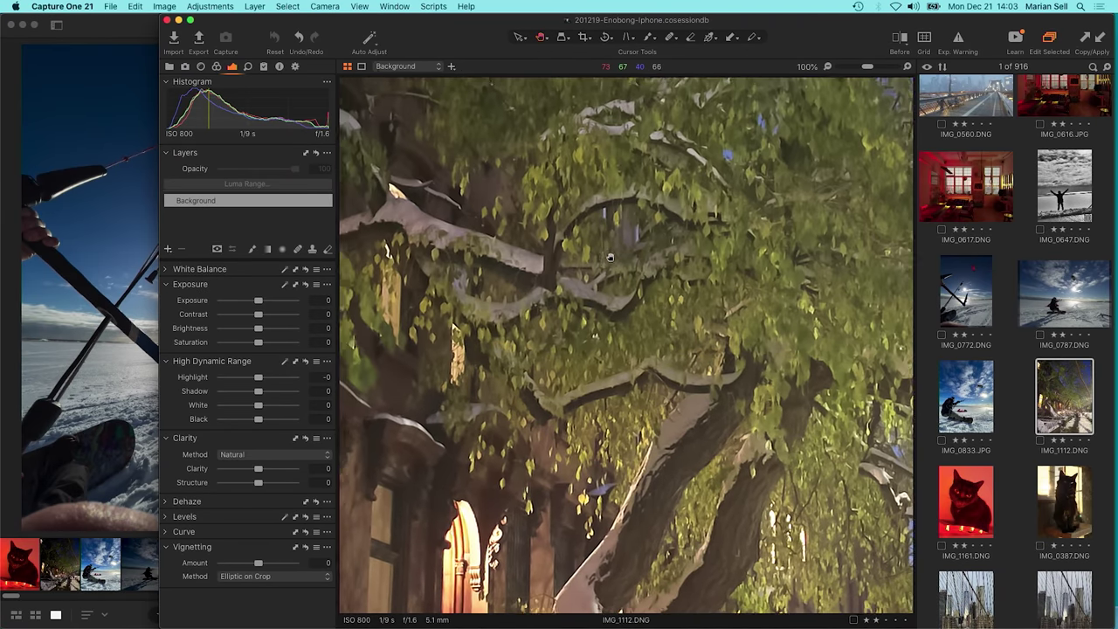
scroll(610, 257, "up", 10)
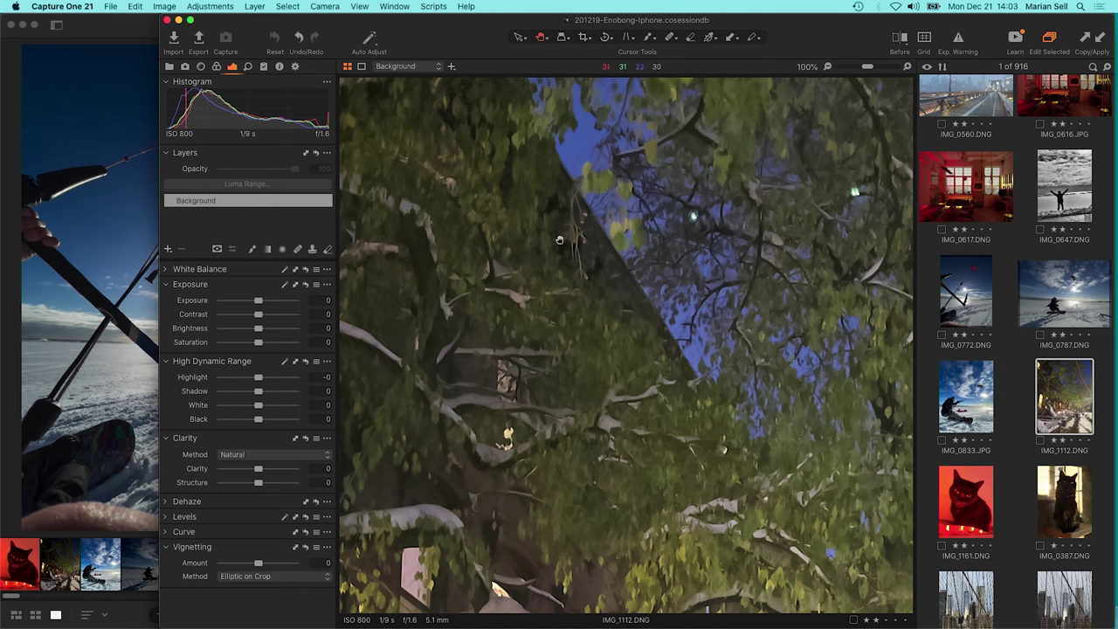
left_click_drag(570, 318, 577, 215)
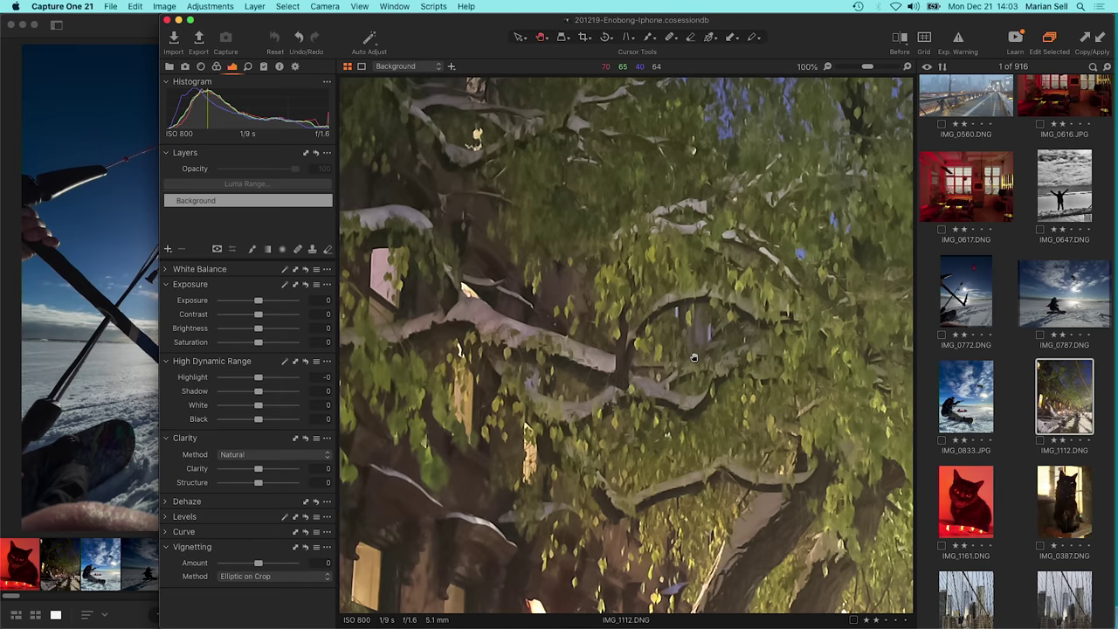
scroll(594, 275, "down", 5)
scroll(593, 275, "right", 4)
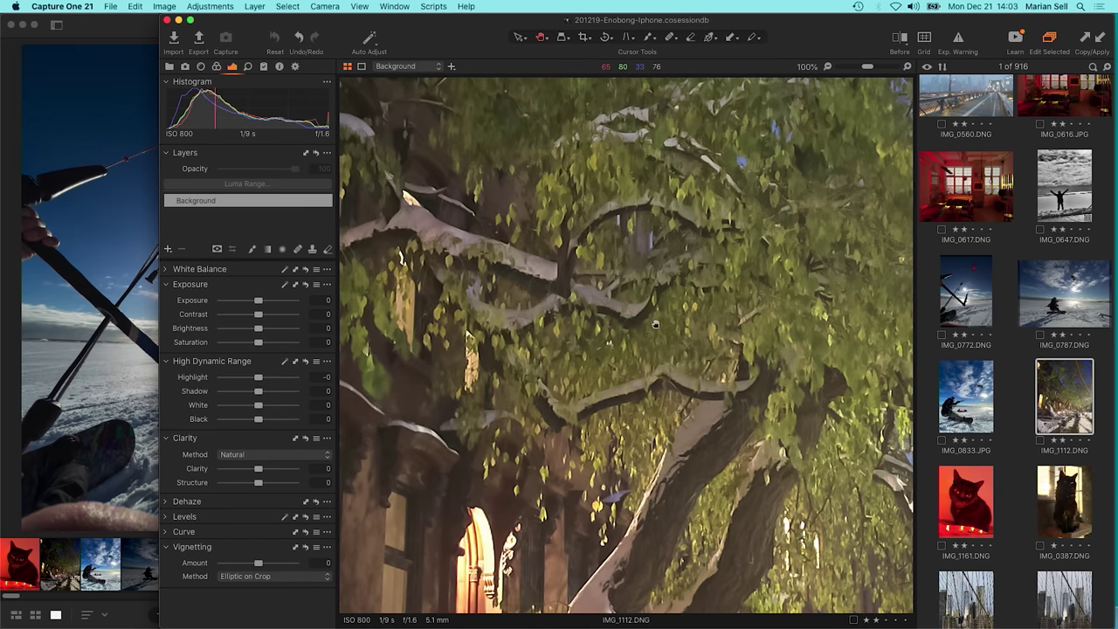
left_click(618, 297)
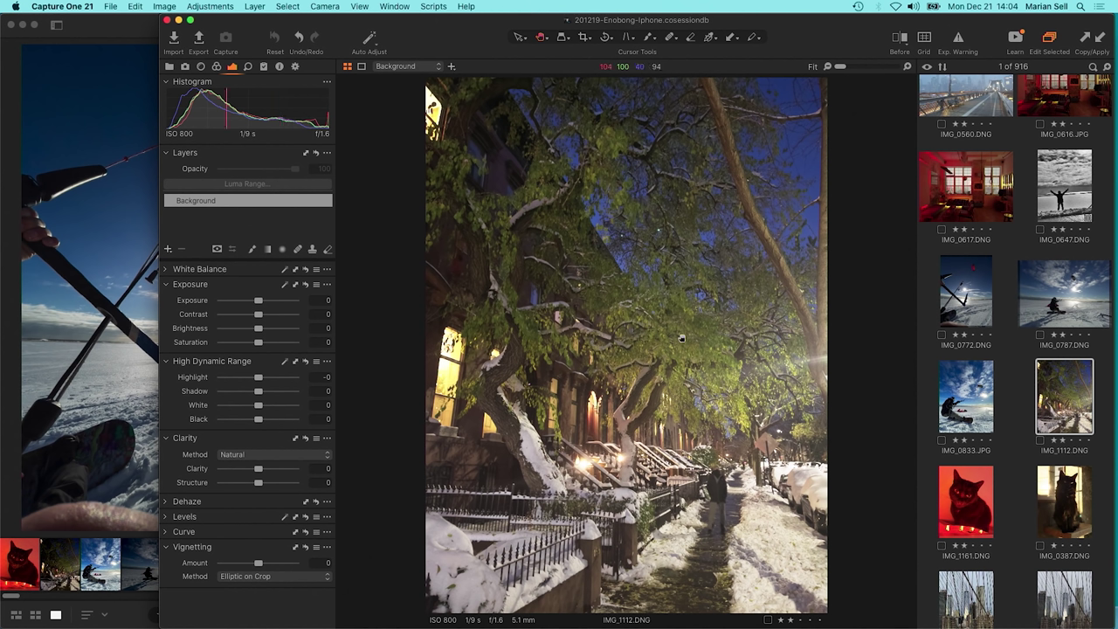
Pan the 100% view across the branches, tree canopy and trunk down to the doorway steps
left_click(617, 259)
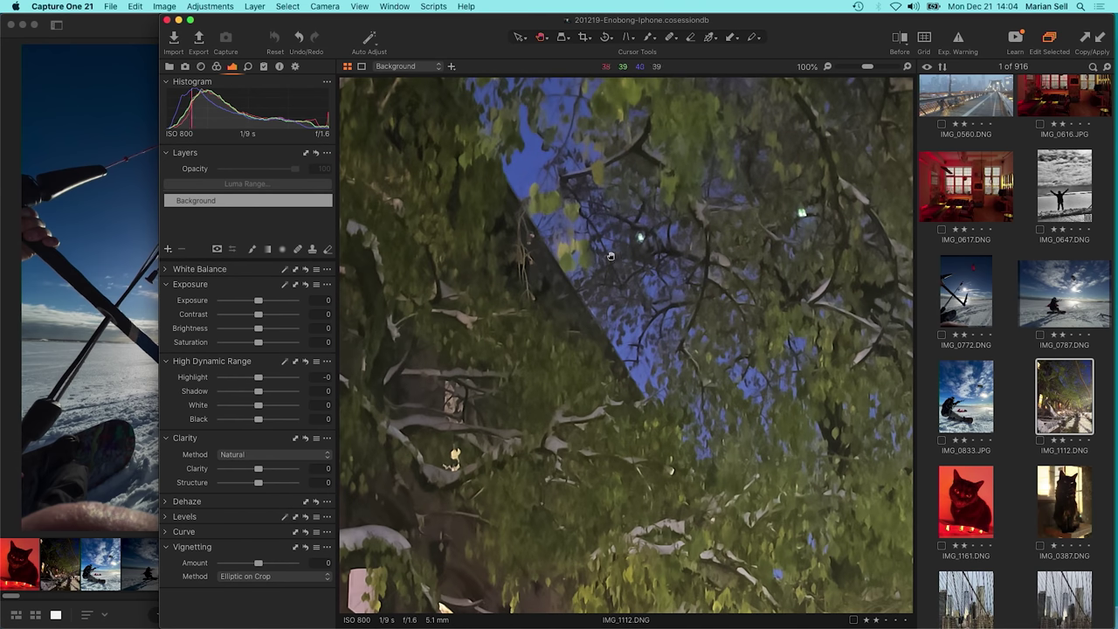
left_click_drag(620, 267, 650, 308)
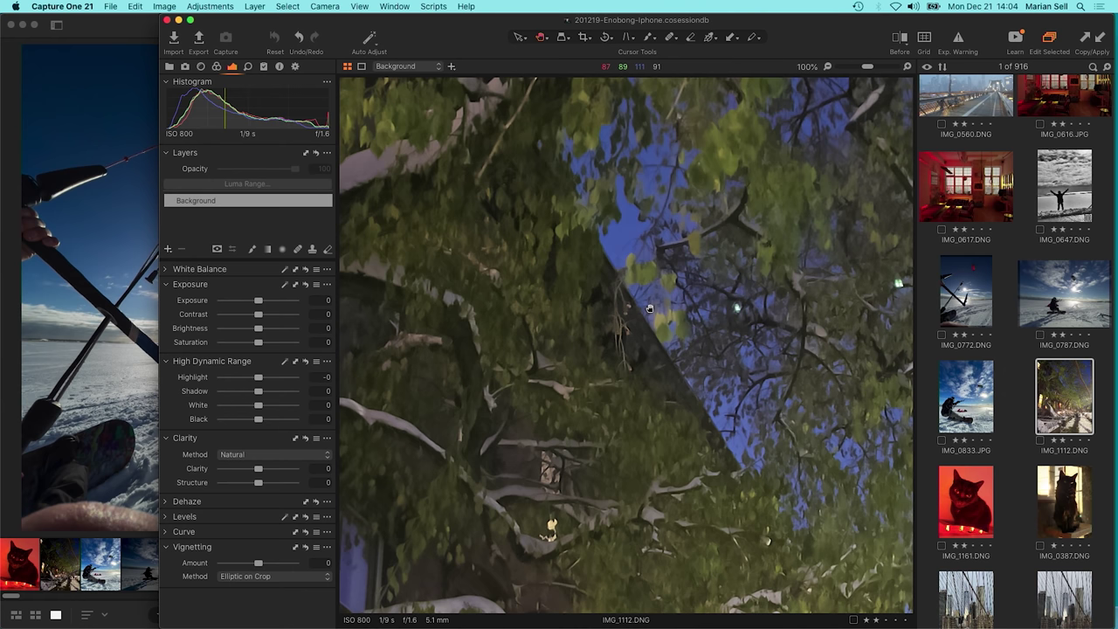
left_click_drag(566, 186, 611, 550)
left_click_drag(716, 376, 479, 330)
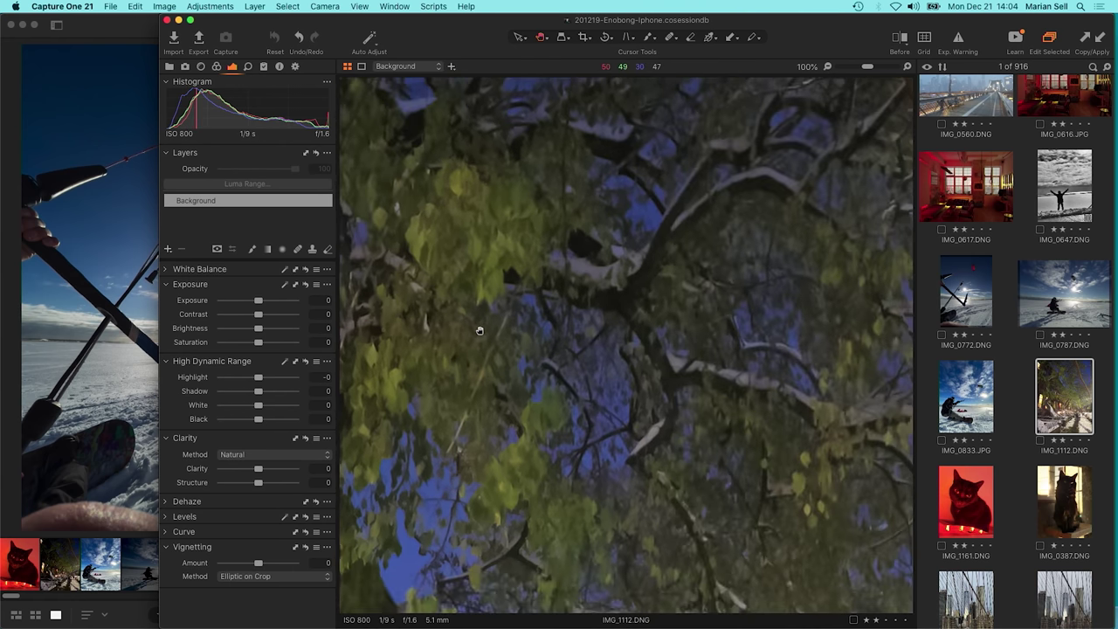
left_click_drag(701, 436, 464, 269)
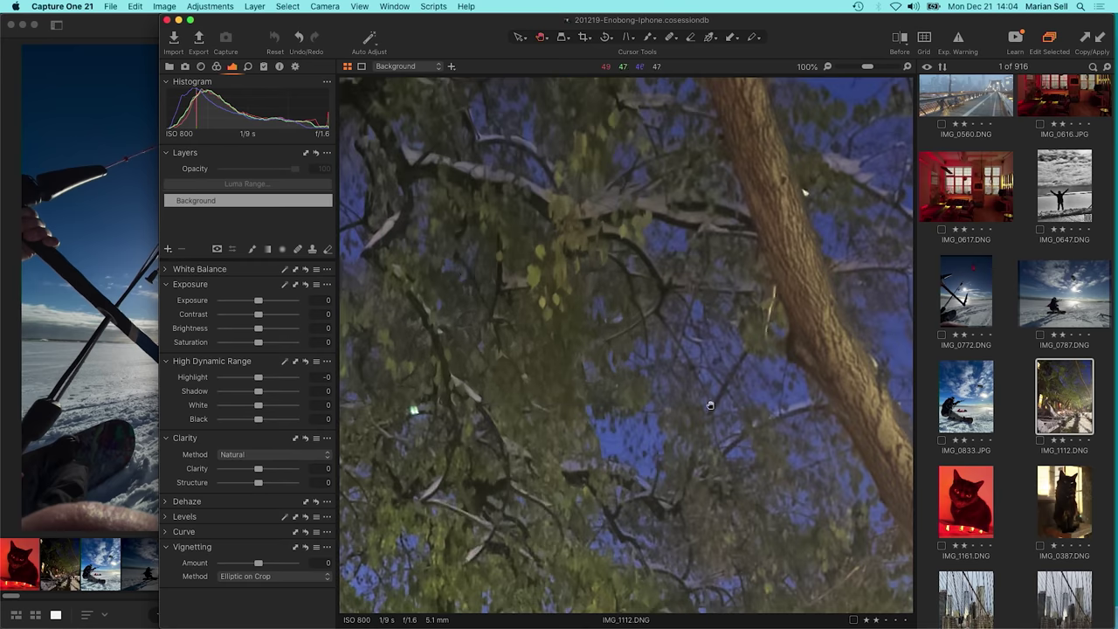
left_click_drag(455, 497, 626, 215)
left_click_drag(598, 344, 620, 295)
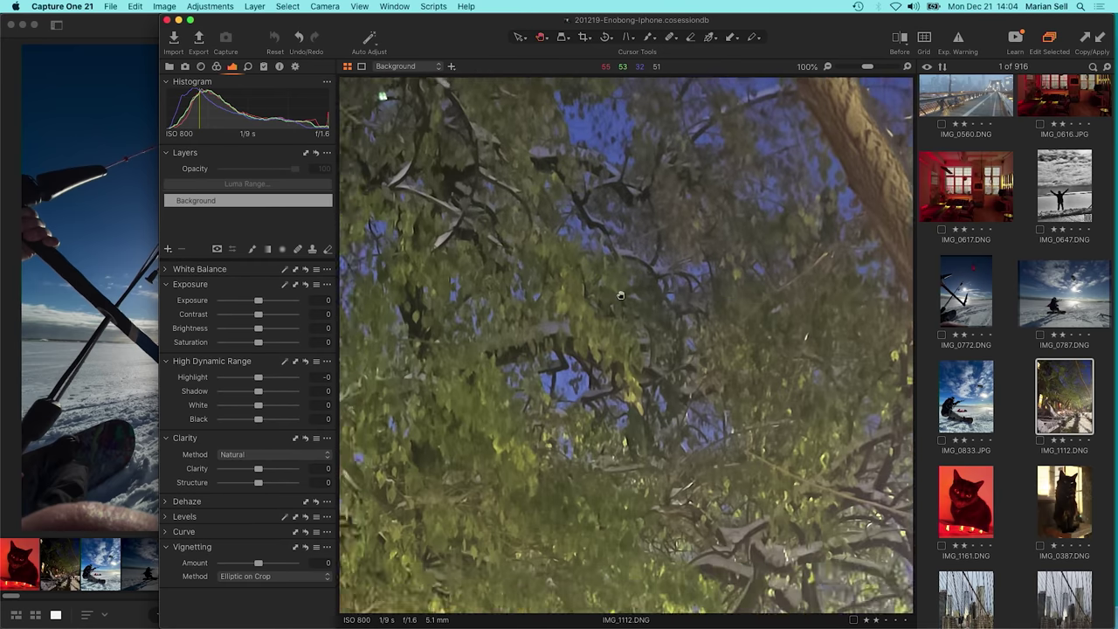
left_click_drag(616, 524, 629, 289)
left_click_drag(542, 603, 528, 214)
Check the sidewalk, lit stoops, fence and windows at full size, then Fit and advance to IMG_1161
left_click_drag(586, 262, 452, 166)
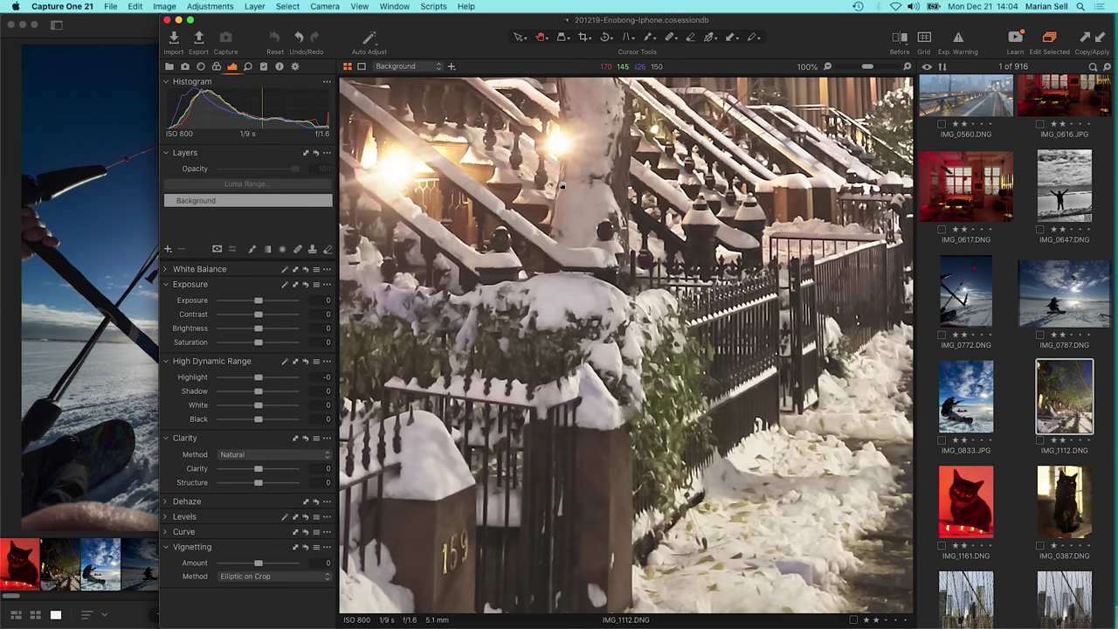
left_click_drag(451, 166, 688, 345)
left_click_drag(574, 162, 689, 434)
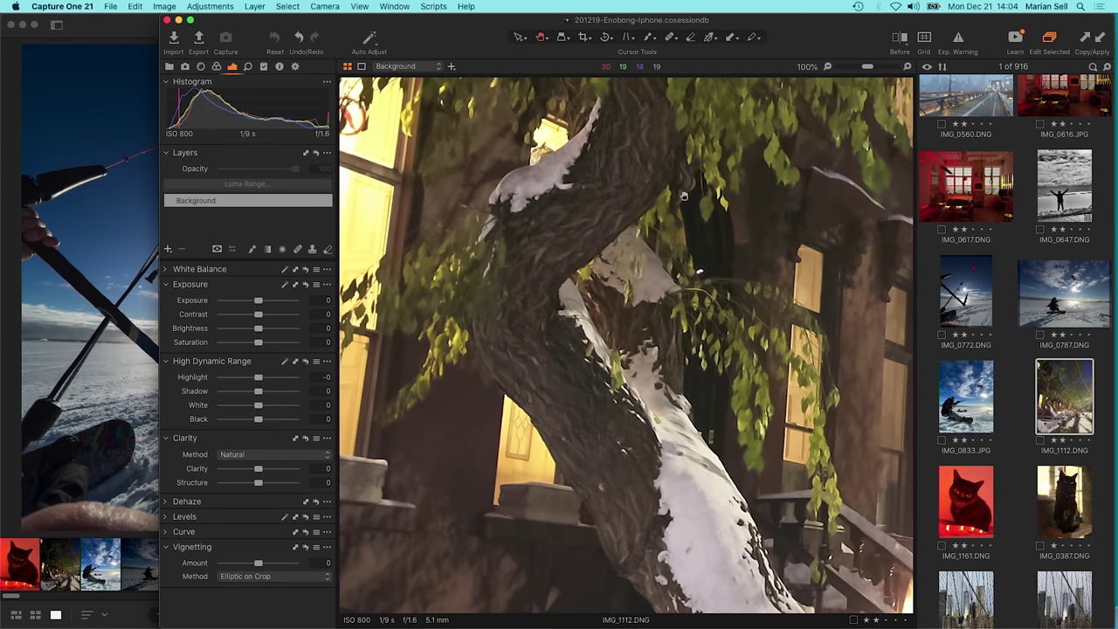
left_click_drag(682, 201, 712, 227)
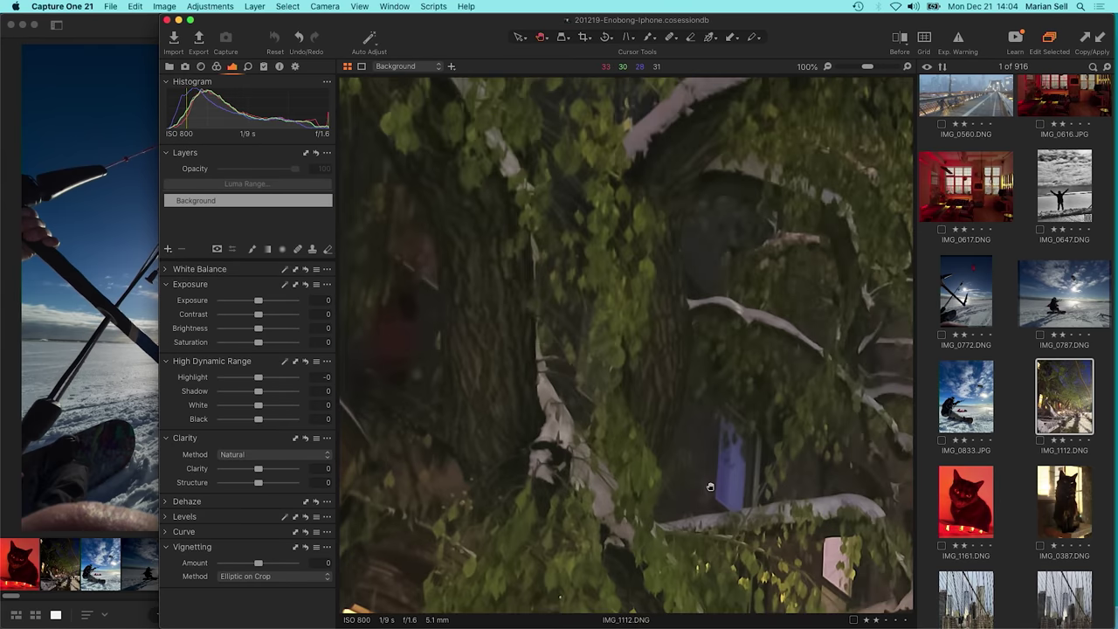
left_click(729, 205)
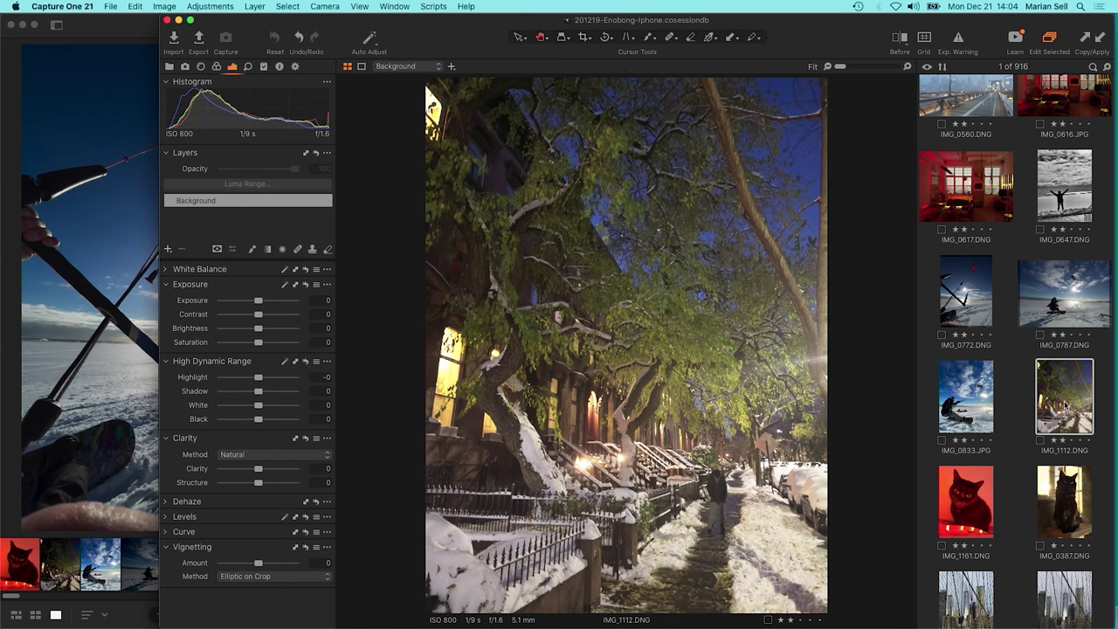
key("Right")
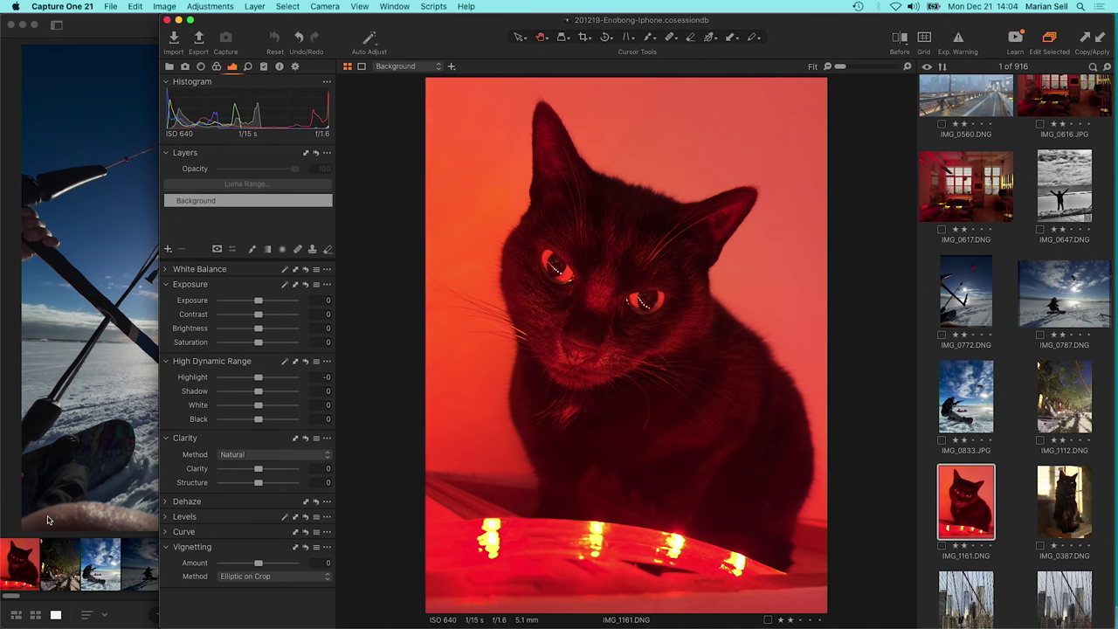
View the cat's eyes and whiskers at 100% in Capture One, then open the cat photo in Lightroom
left_click(24, 560)
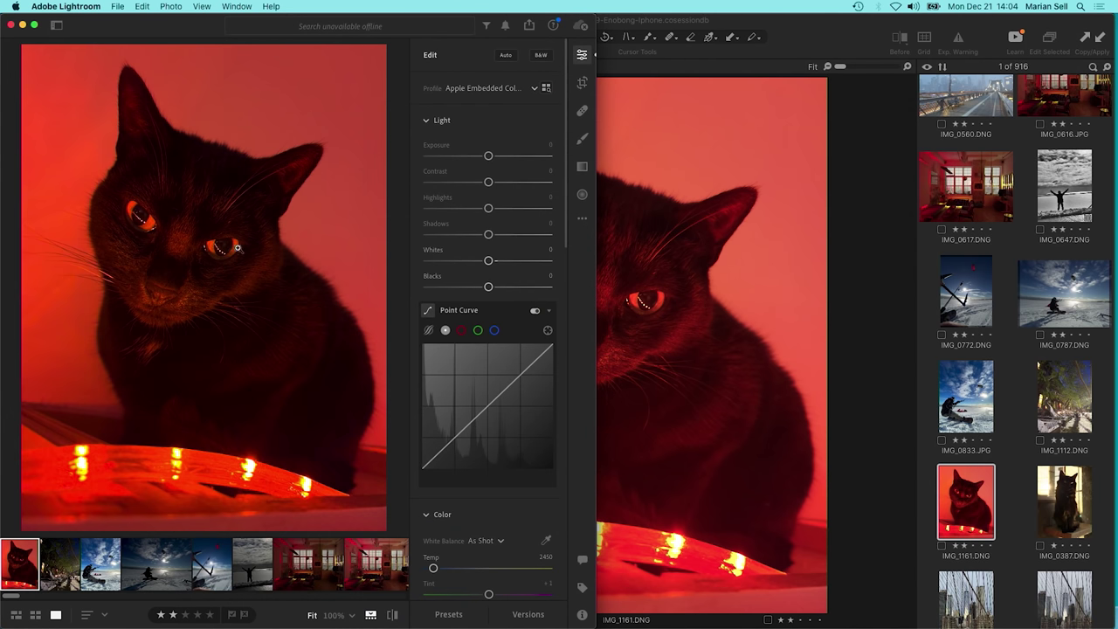
left_click(652, 288)
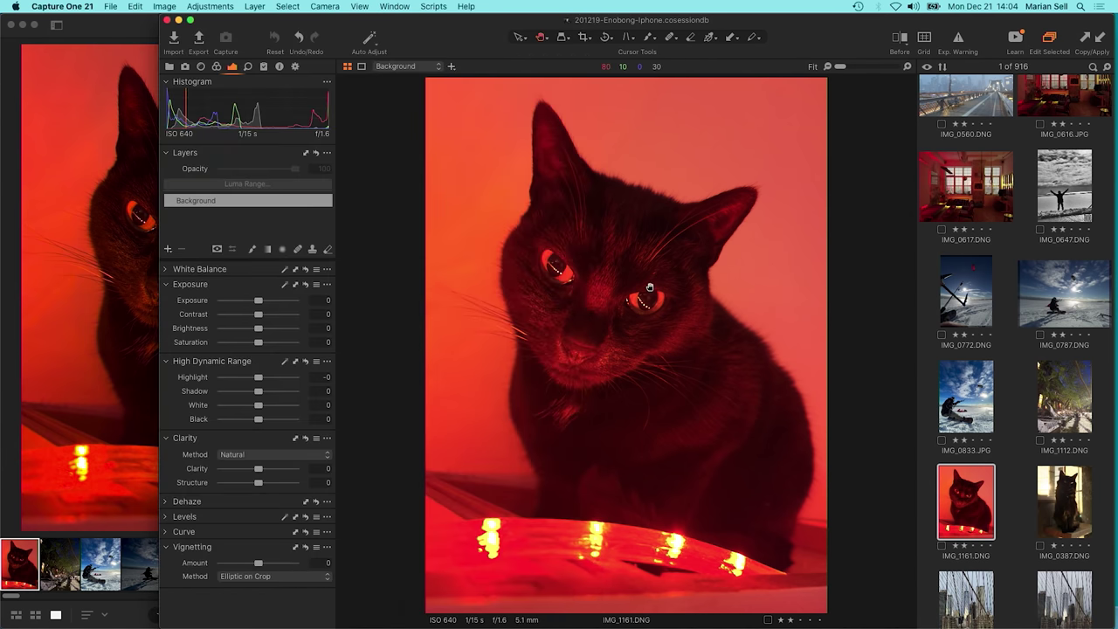
left_click(591, 285)
left_click_drag(589, 327, 641, 224)
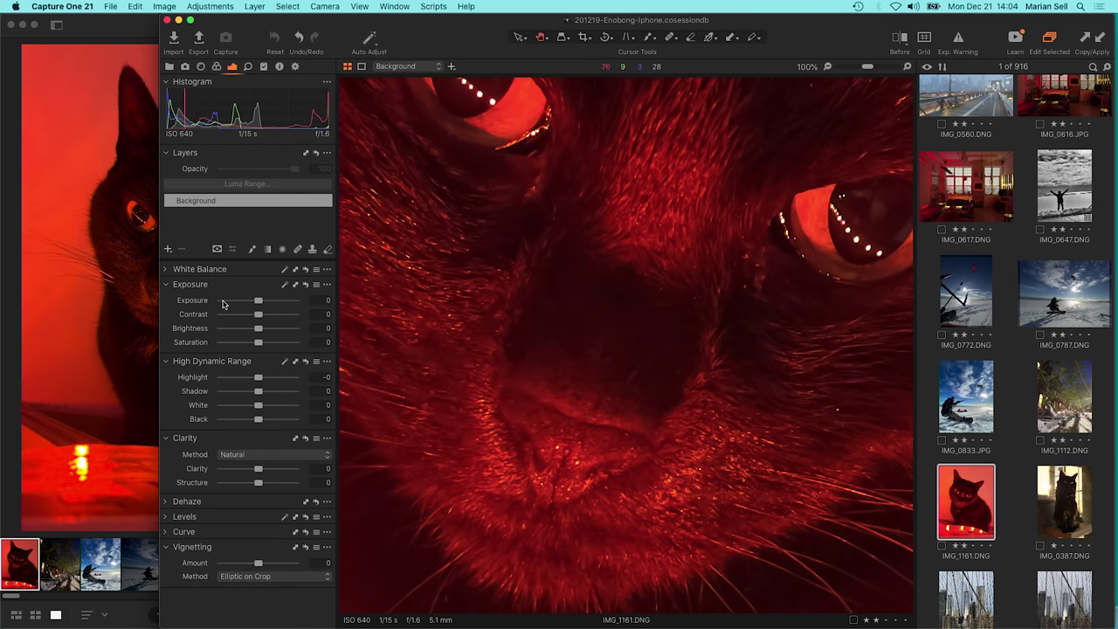
left_click(90, 322)
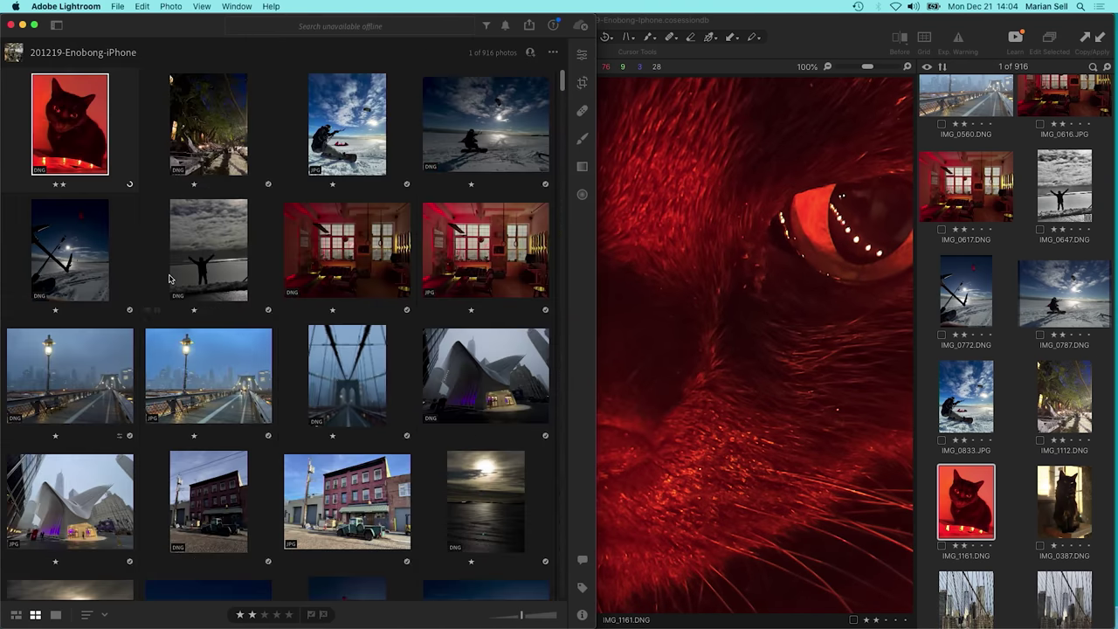
double_click(75, 125)
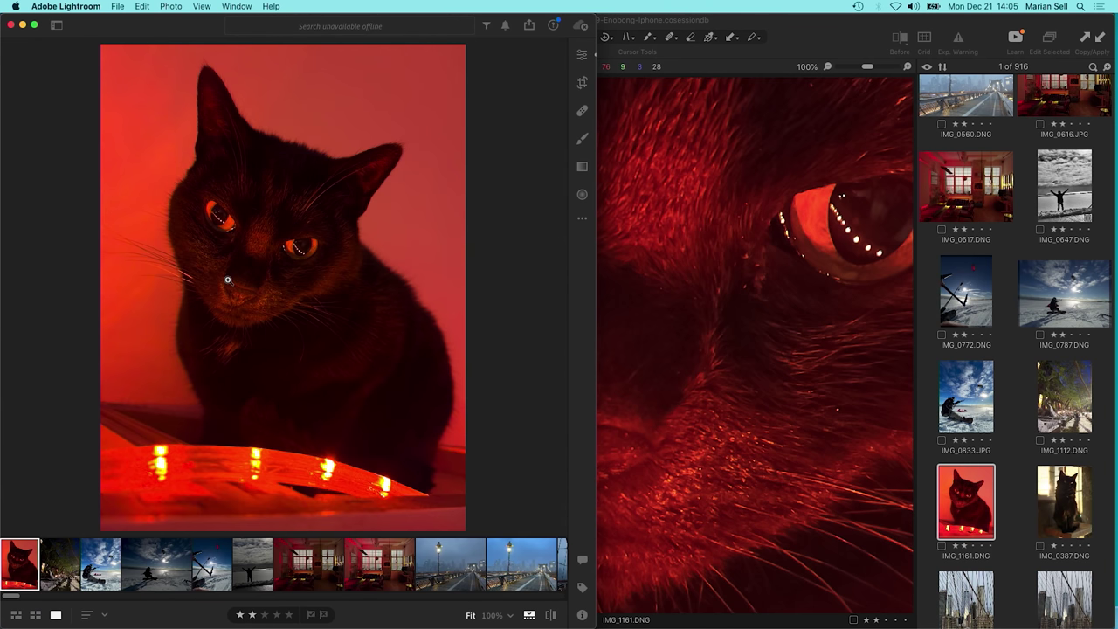
Pan the 100% view over the cat's nose and both eyes, then return to the whole photo
left_click(227, 280)
left_click_drag(390, 290, 411, 333)
left_click_drag(461, 239, 351, 304)
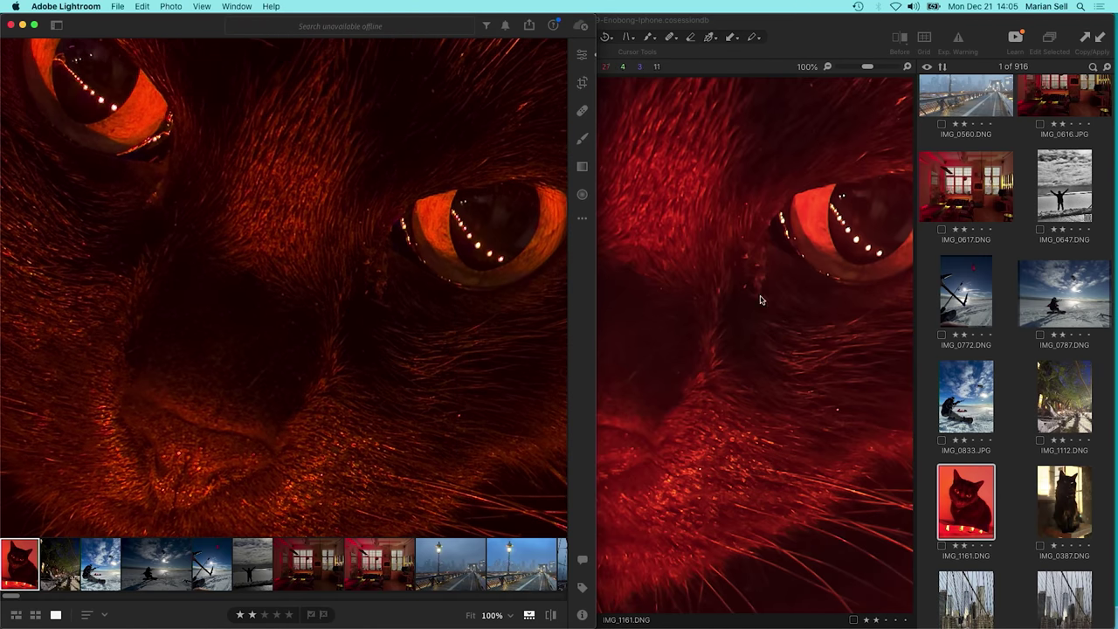
left_click_drag(304, 177, 329, 318)
left_click(304, 256)
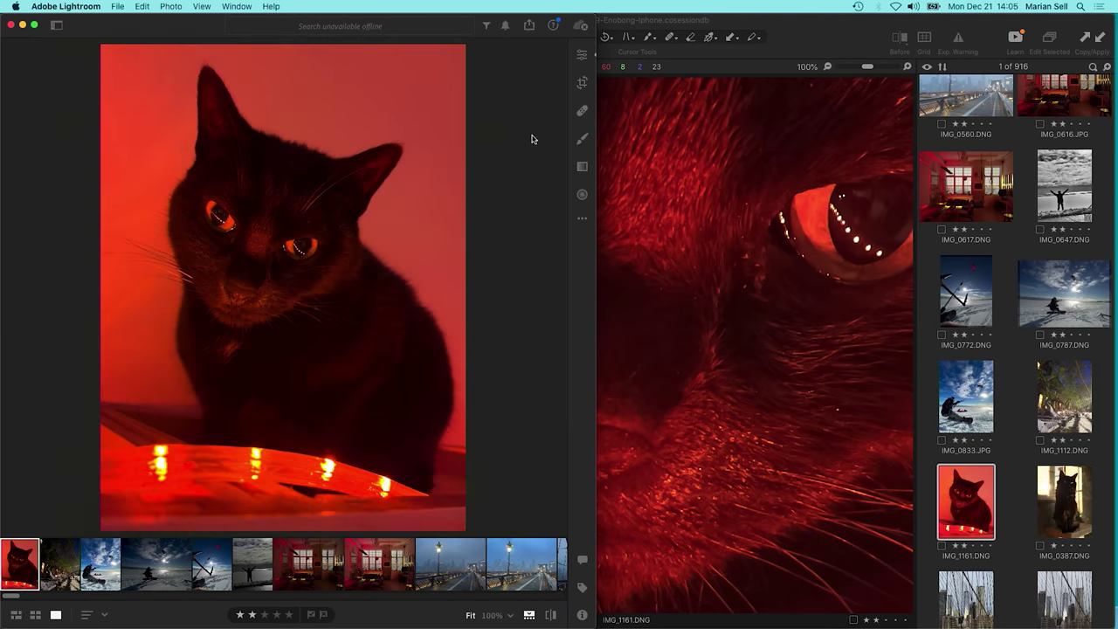
Open the cat photo's edit panel and keep the Apple Embedded Color profile
left_click(583, 57)
left_click(505, 89)
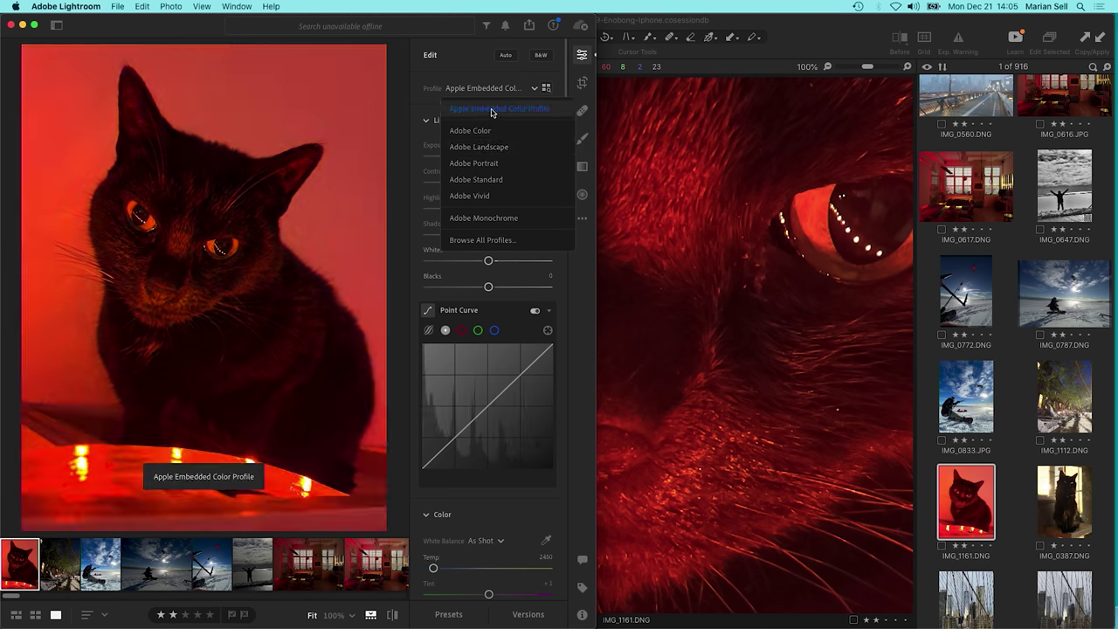
left_click(491, 109)
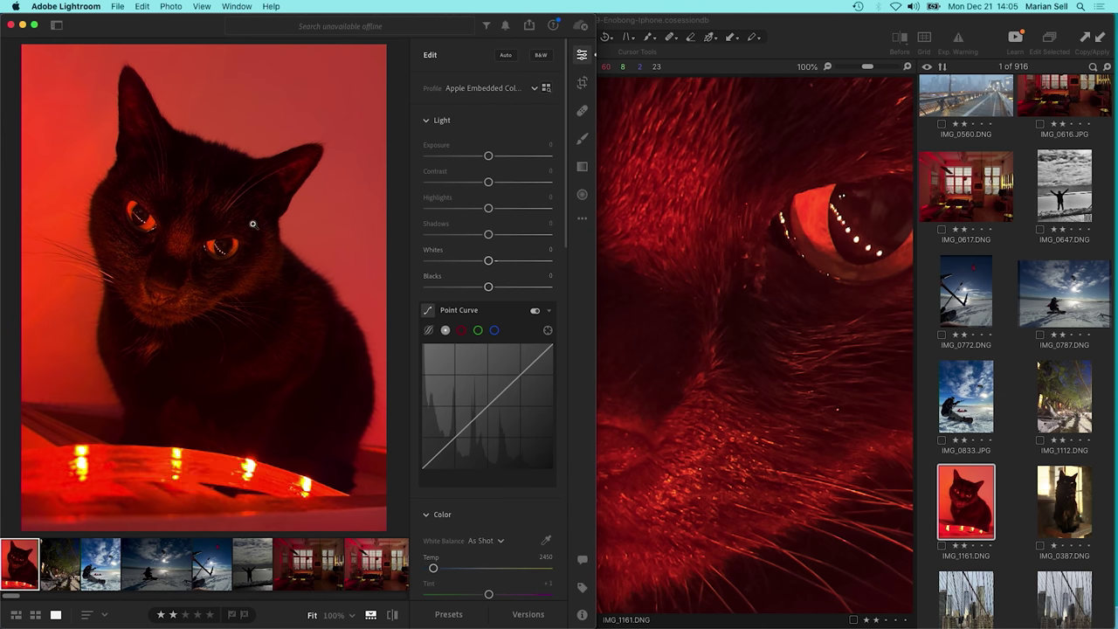
Inspect the cat's face, nose, eye and fur at 100%, then go back to the whole image
left_click(178, 251)
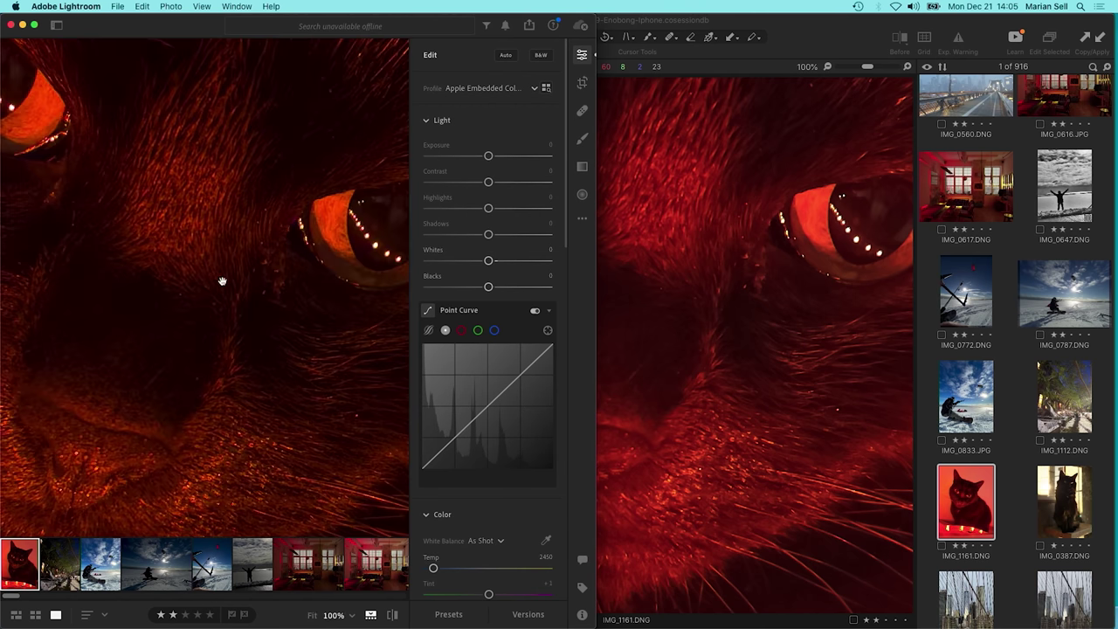
left_click_drag(152, 368, 141, 294)
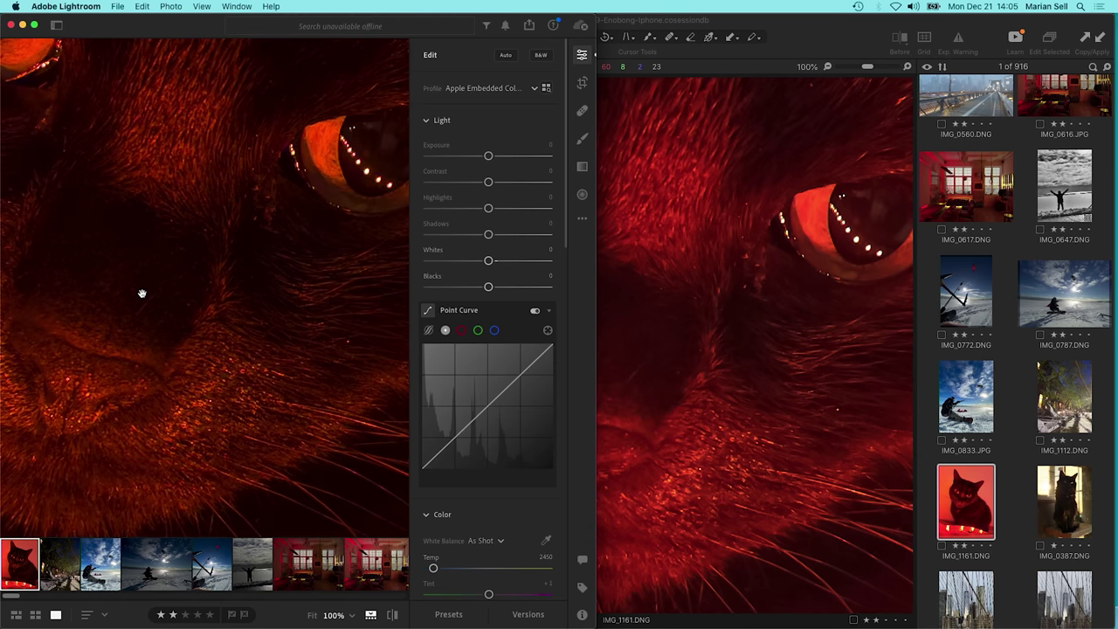
left_click_drag(105, 248, 246, 208)
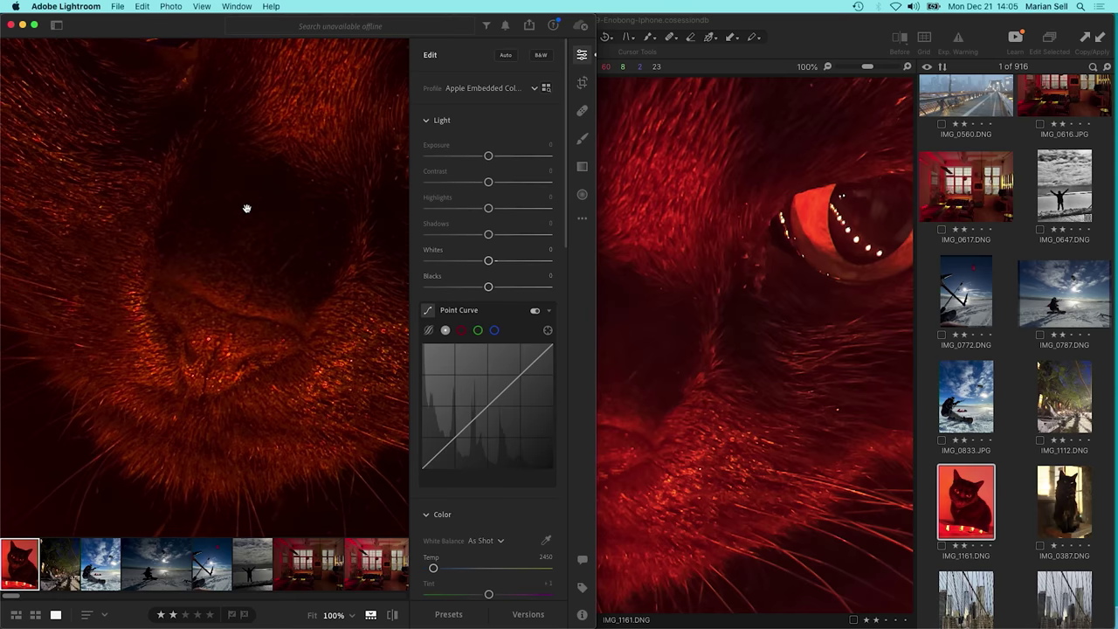
left_click_drag(142, 198, 157, 347)
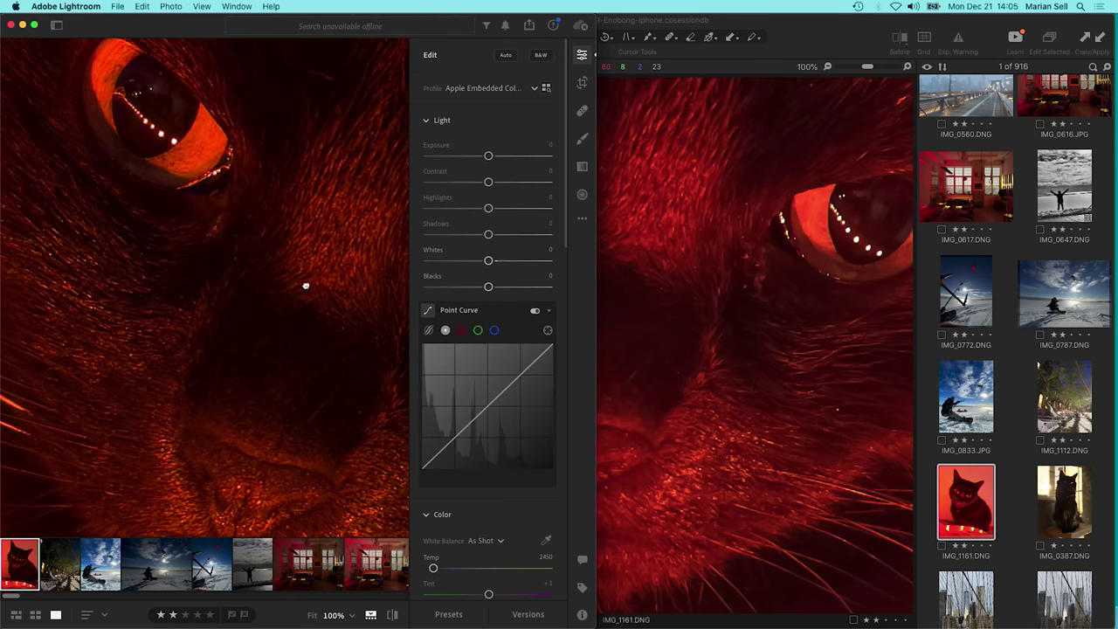
left_click_drag(306, 285, 225, 185)
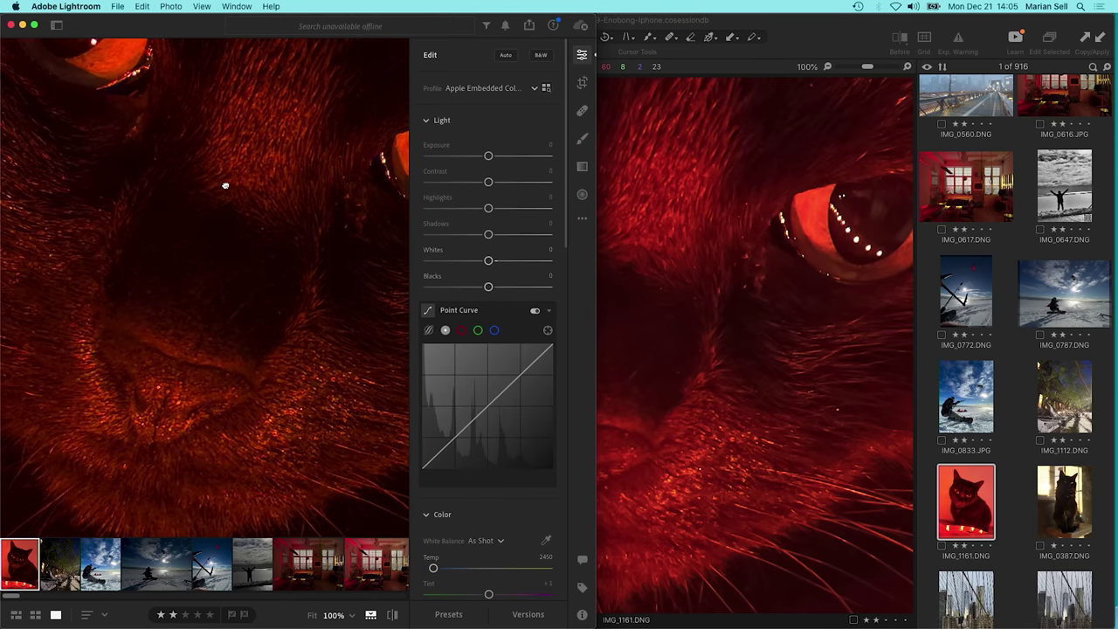
left_click(268, 267)
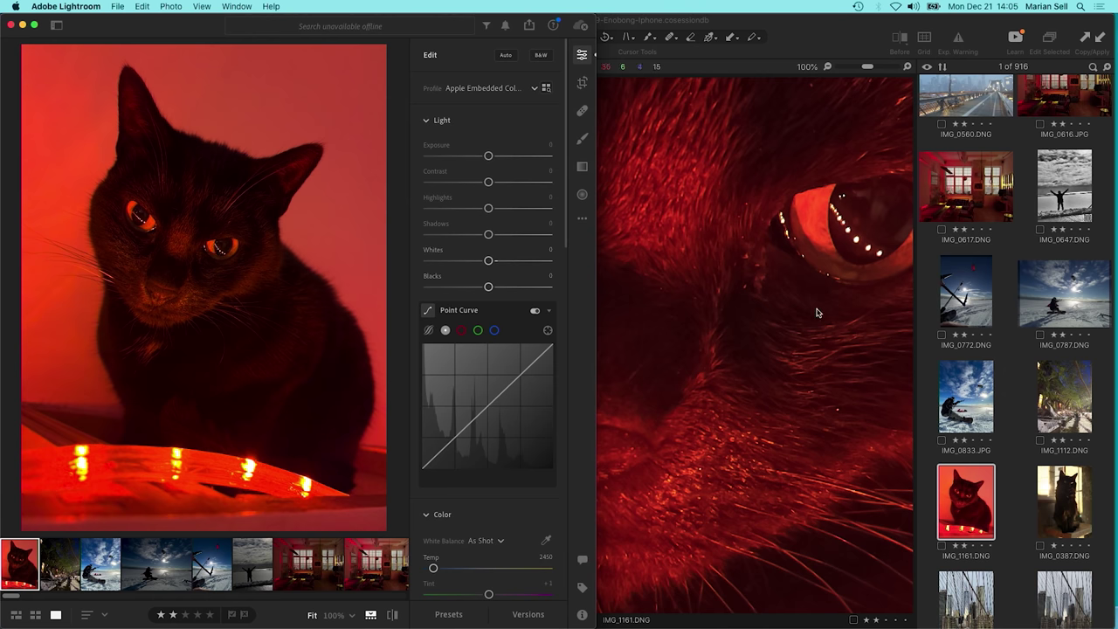
Open the sunlit cat photo IMG_0387 in Capture One and view it whole
left_click(947, 520)
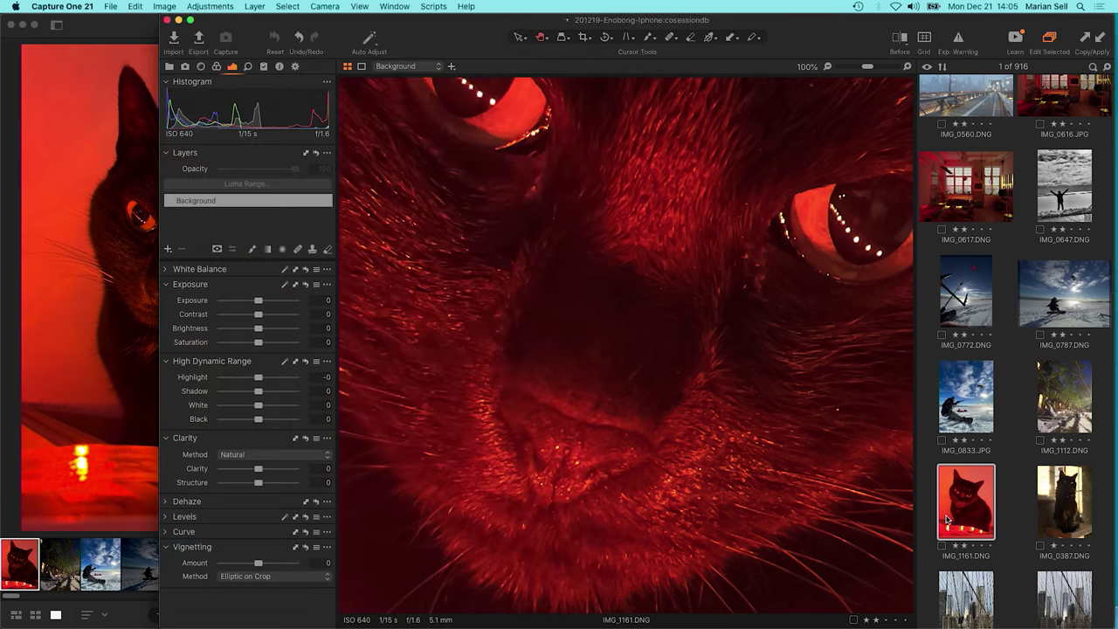
scroll(947, 521, "down", 2)
scroll(947, 520, "down", 5)
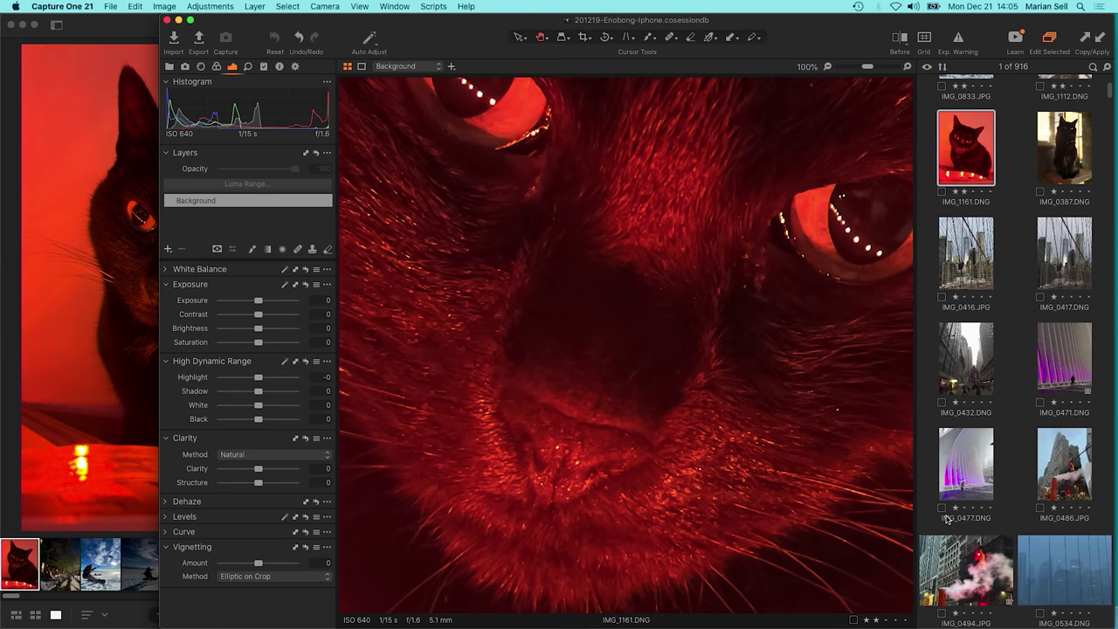
scroll(946, 521, "up", 5)
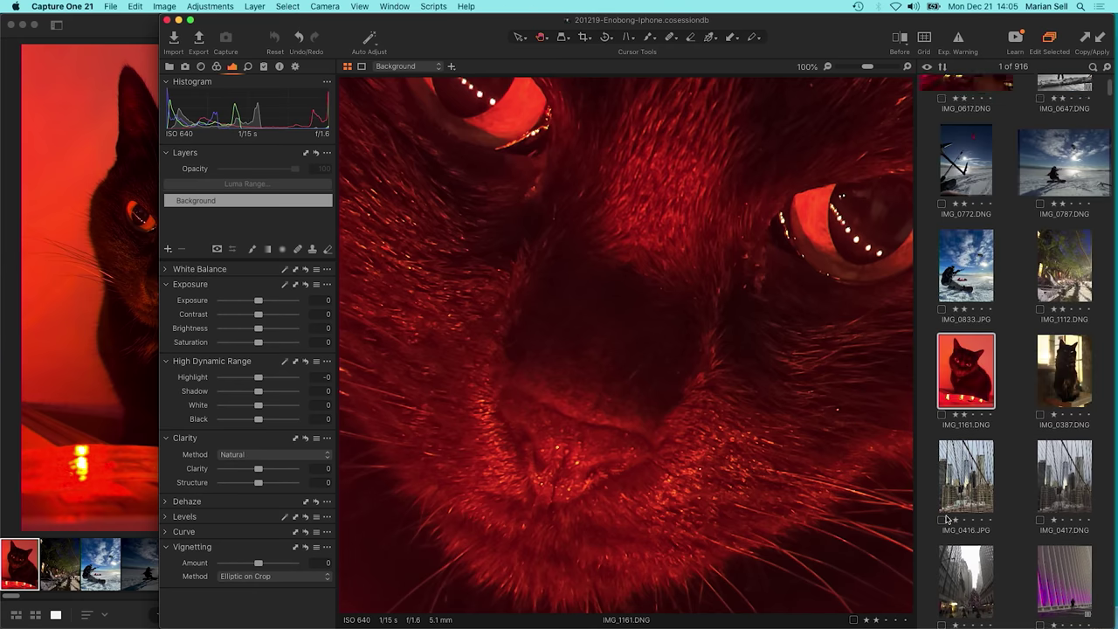
left_click(122, 279)
left_click_drag(163, 279, 172, 280)
left_click(1085, 441)
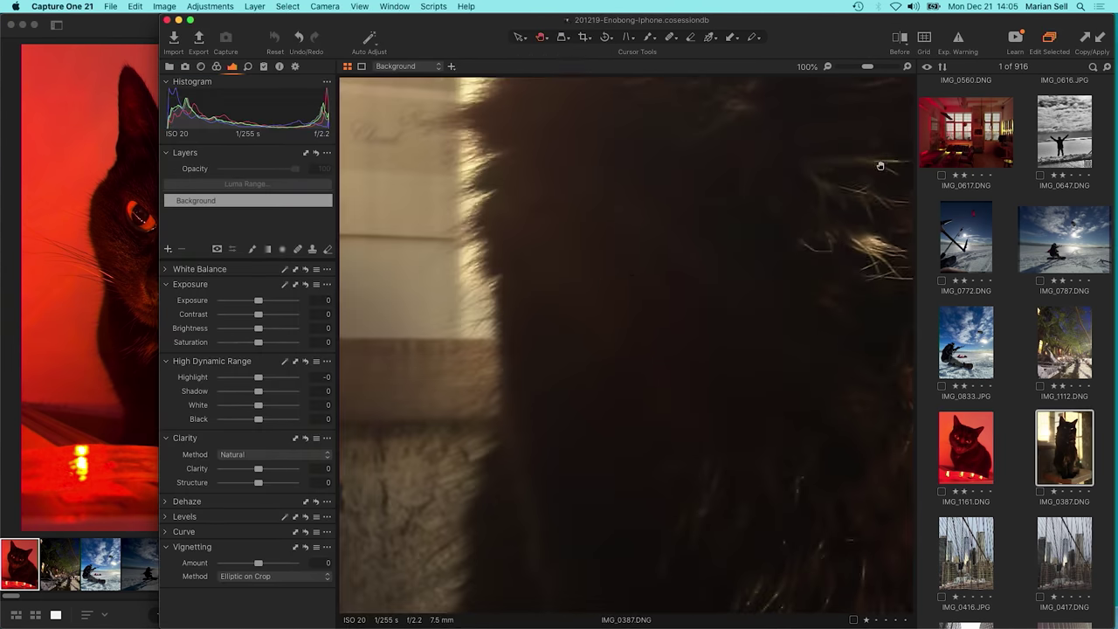
left_click(632, 277)
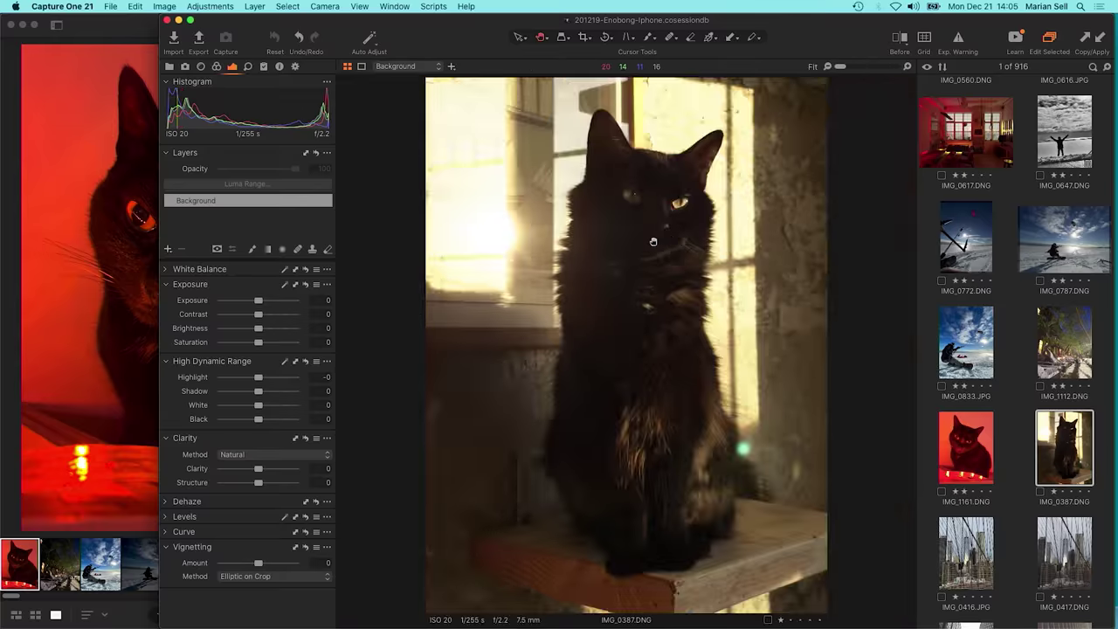
Scroll Capture One's browser and open the snowy night portrait IMG_0615
left_click(142, 280)
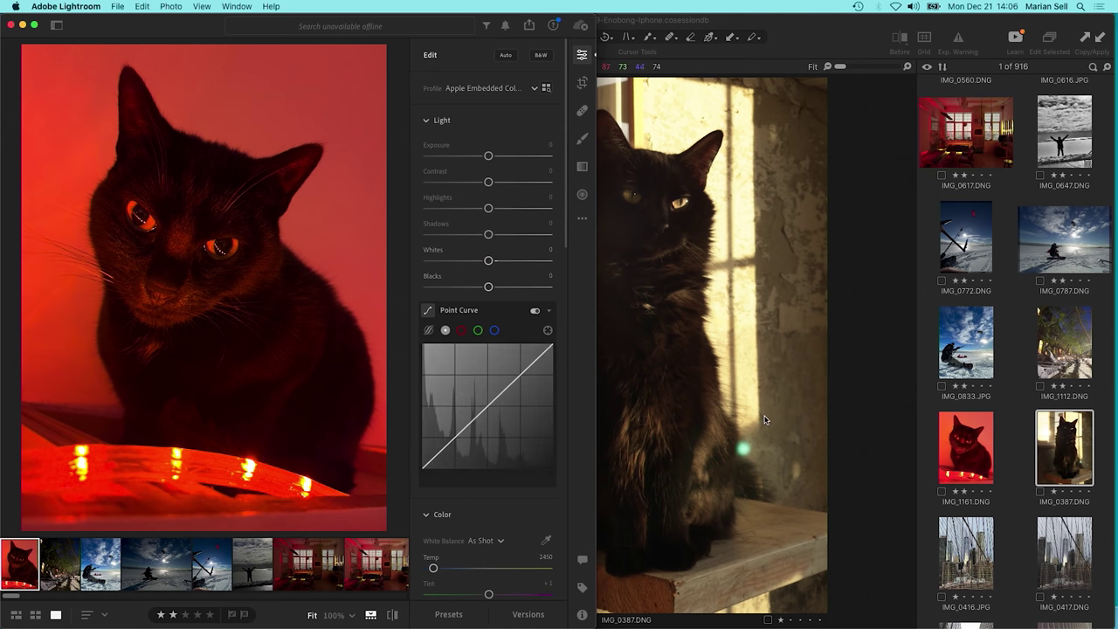
scroll(1015, 489, "down", 5)
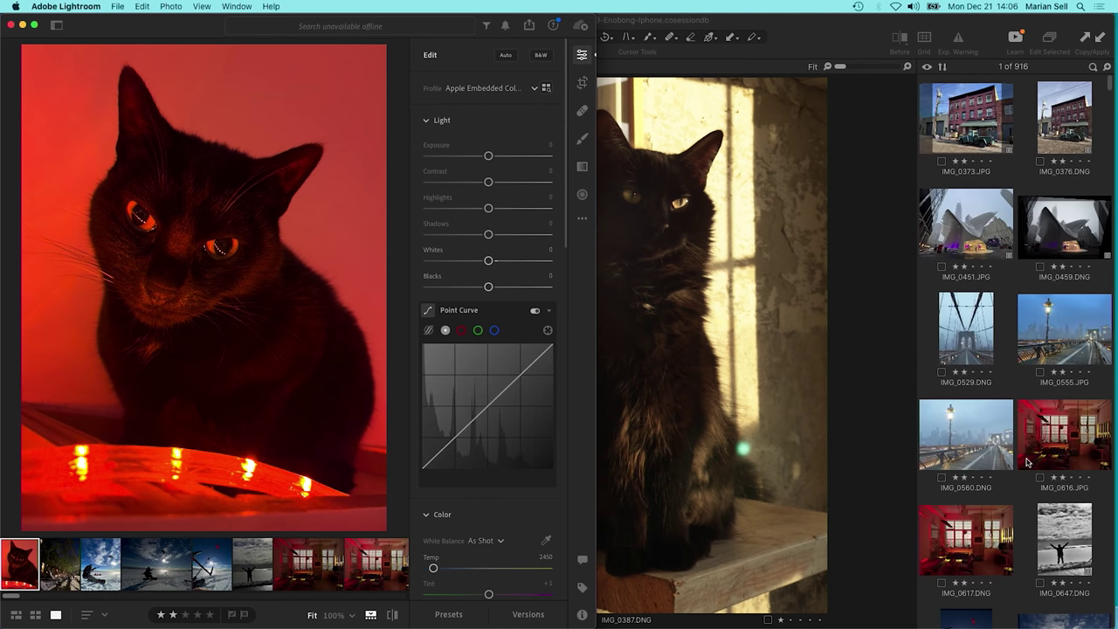
scroll(1022, 476, "up", 5)
scroll(1027, 461, "down", 10)
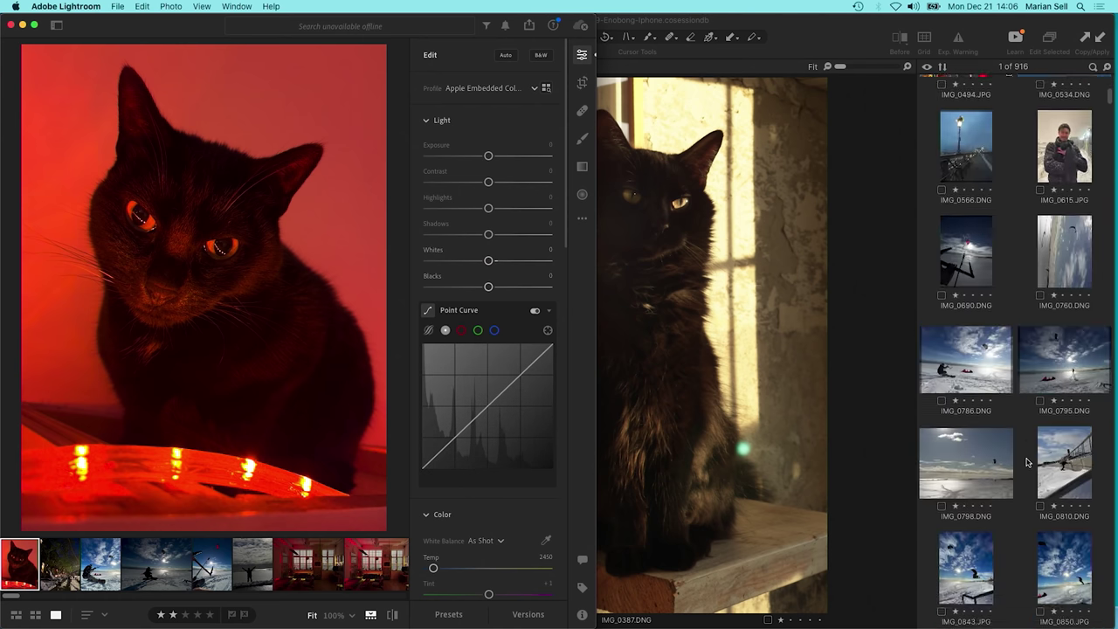
scroll(1027, 462, "up", 4)
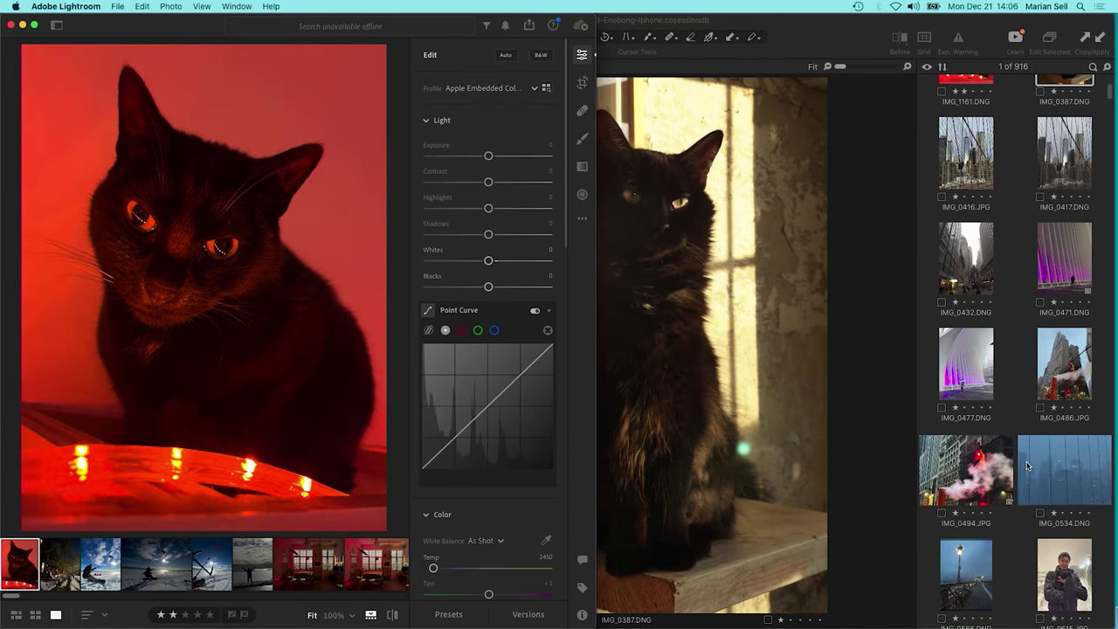
left_click(1063, 569)
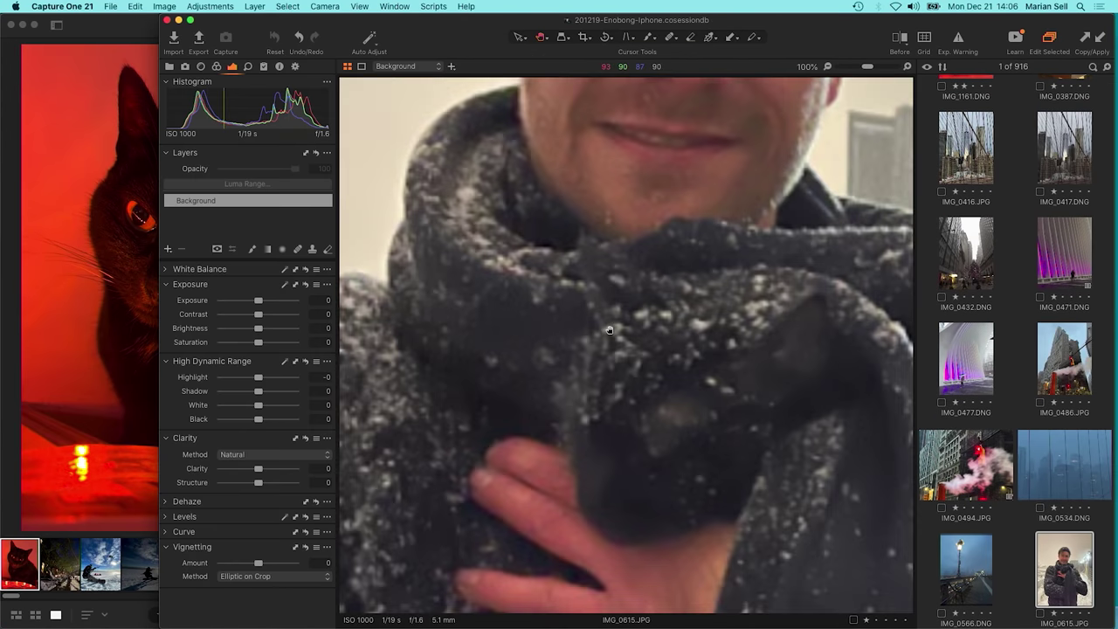
Check IMG_0615's scarf and hand at 100%, return to Fit, then maximize the Lightroom window
left_click(708, 387)
left_click_drag(708, 386, 722, 279)
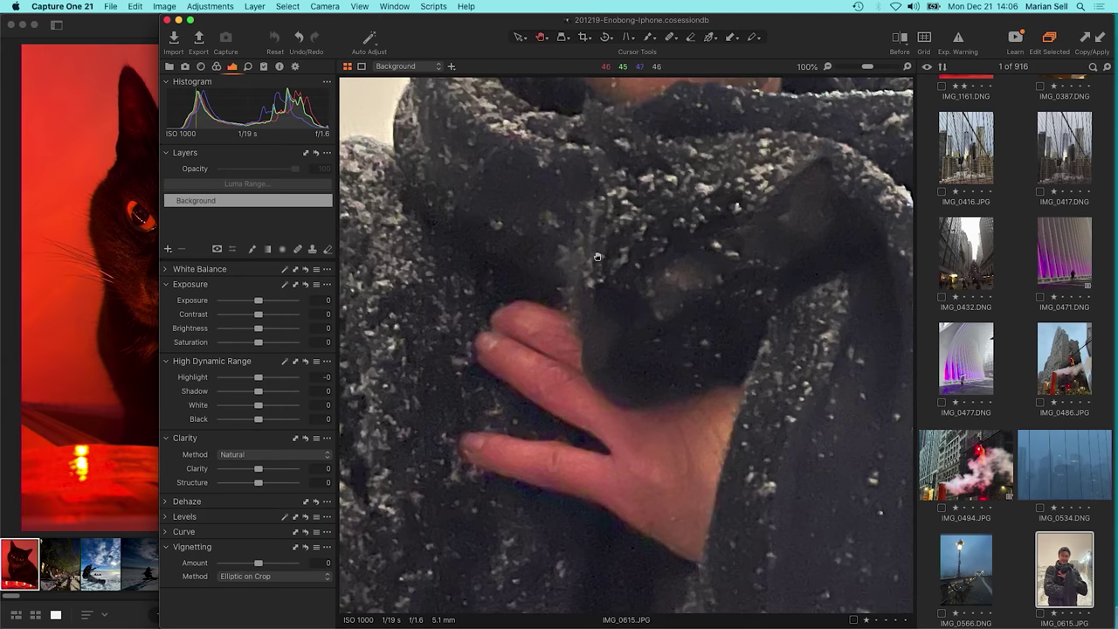
left_click(677, 266)
left_click(152, 273)
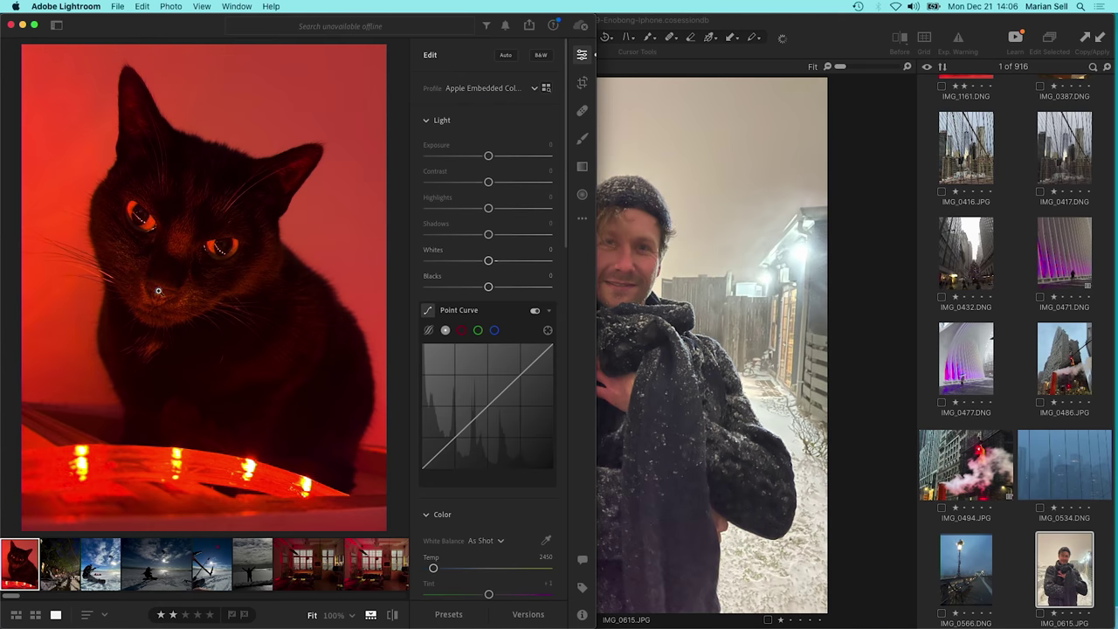
double_click(193, 30)
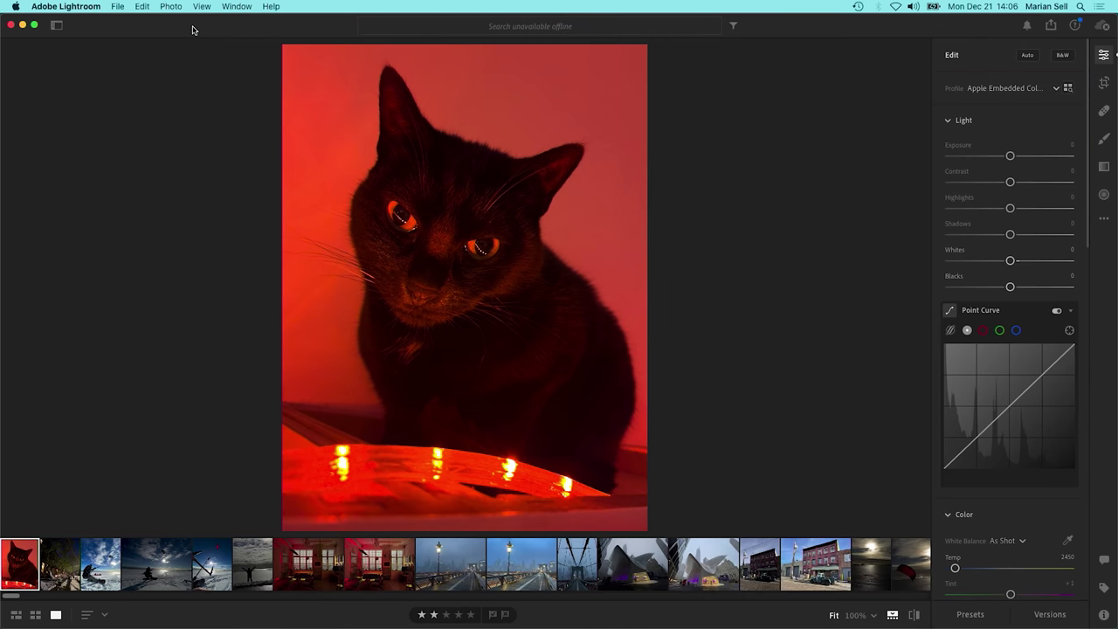
Zoom to 100% between the cat's eyes, pan around the whiskers, then return to Fit
left_click(437, 257)
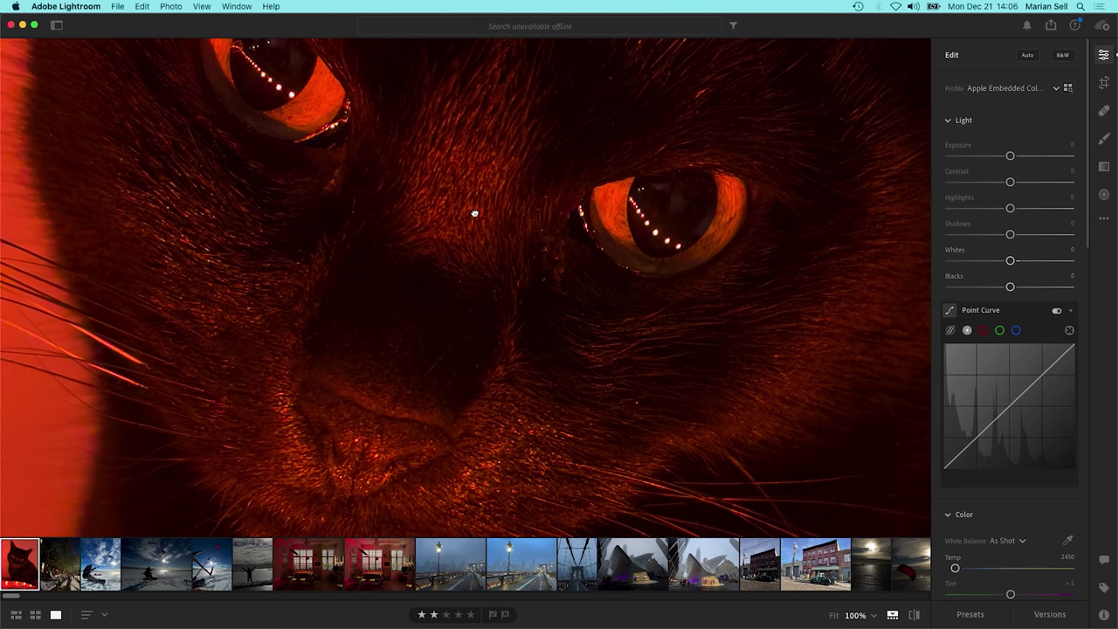
mouse_move(474, 213)
left_mouse_down()
mouse_move(512, 180)
mouse_move(481, 211)
left_mouse_up()
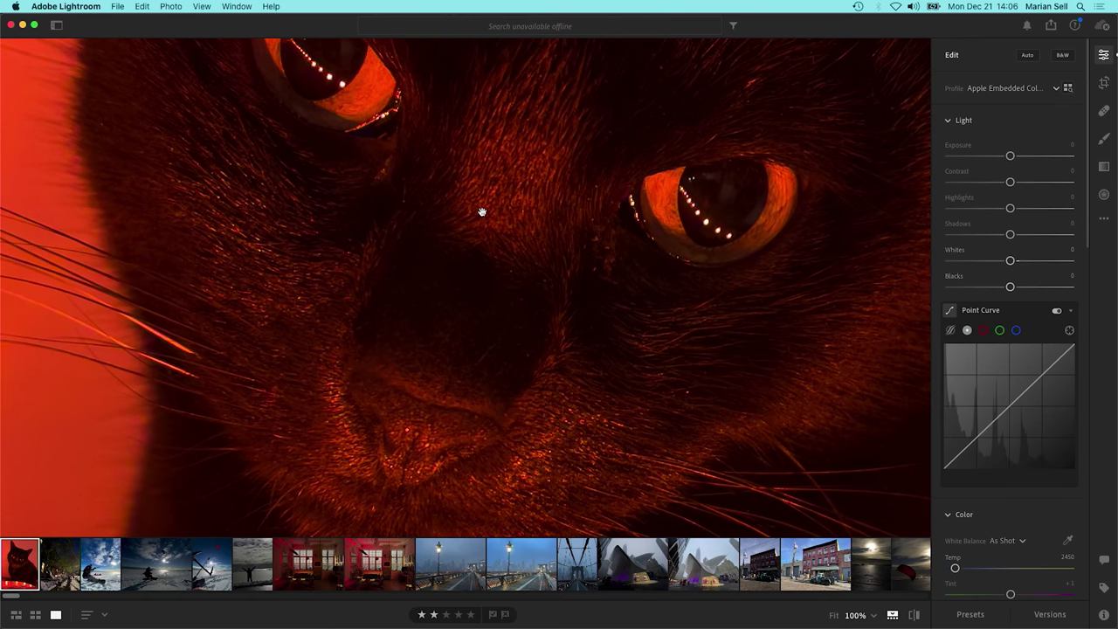
left_click_drag(482, 195, 443, 218)
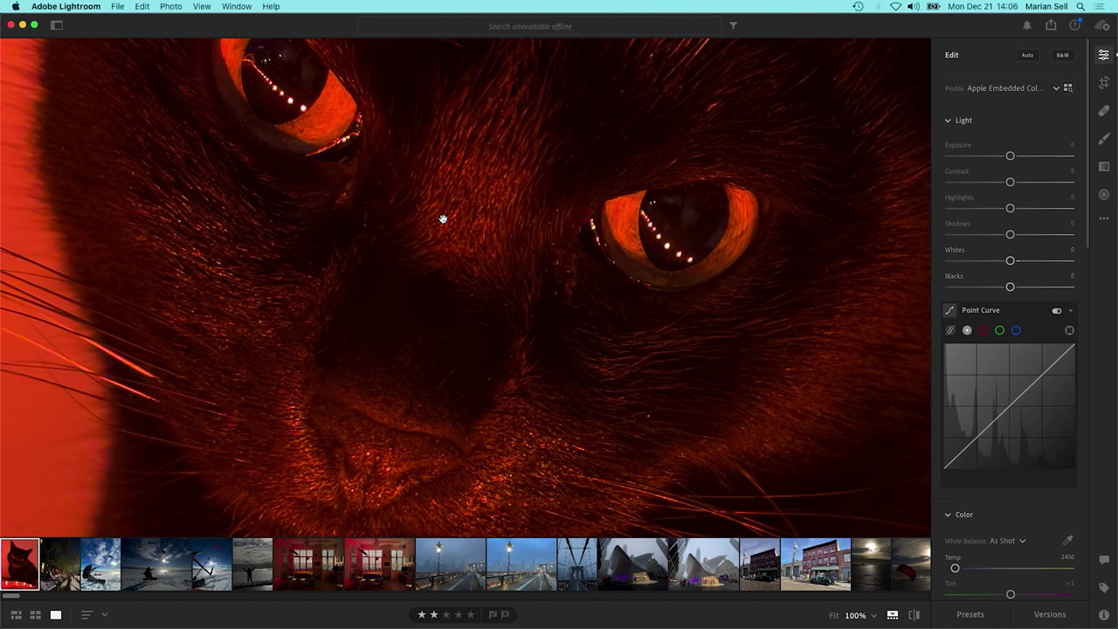
left_click_drag(464, 213, 501, 215)
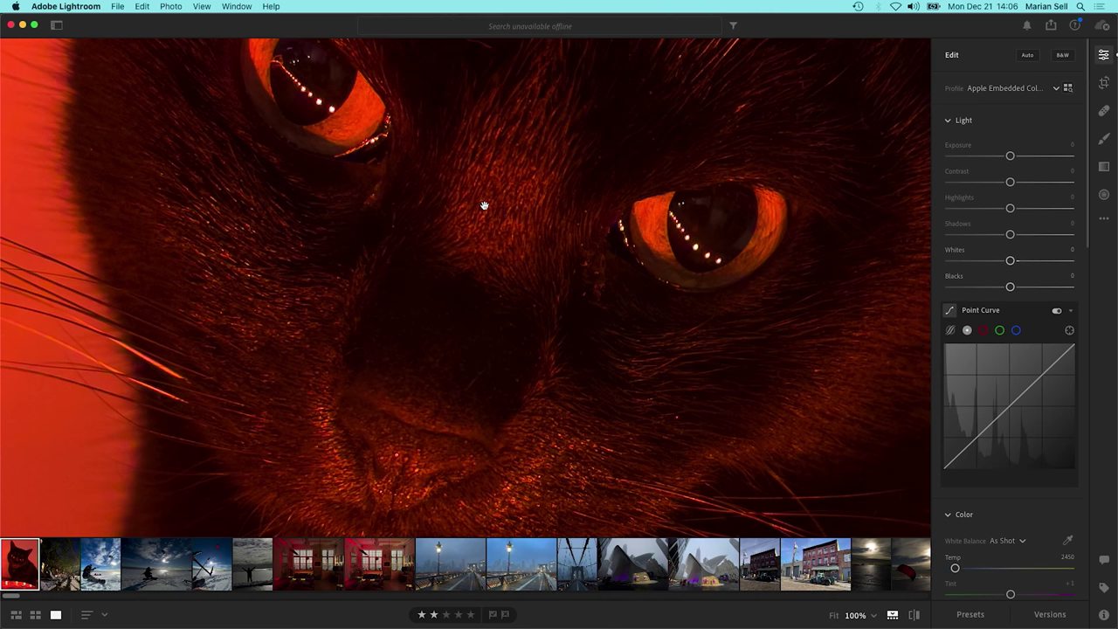
left_click(483, 205)
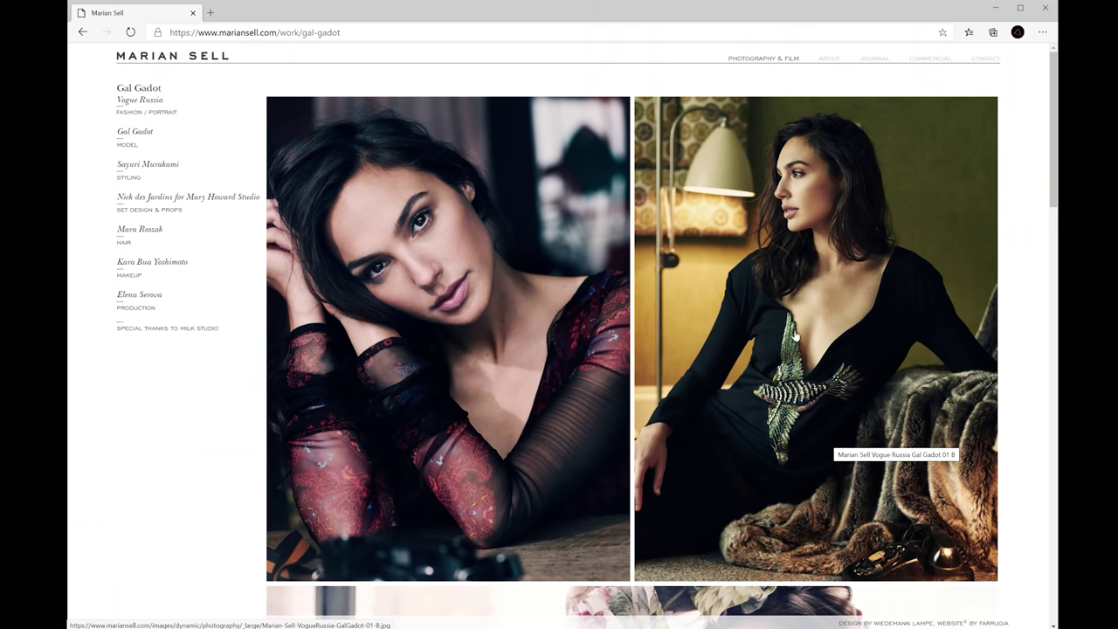
scroll(772, 255, "down", 10)
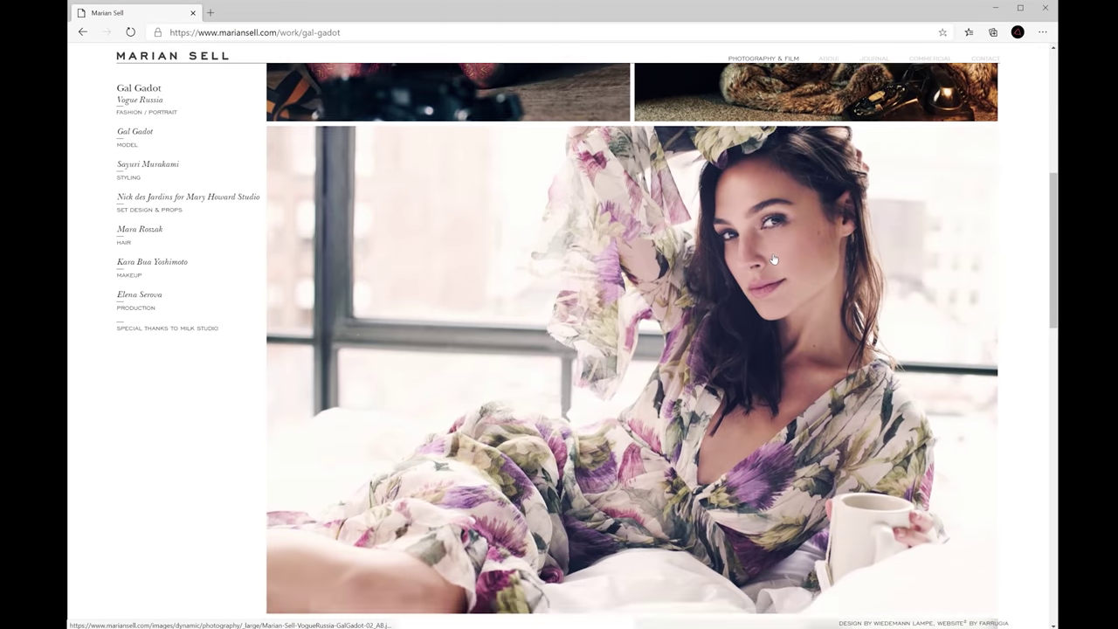
scroll(773, 259, "down", 4)
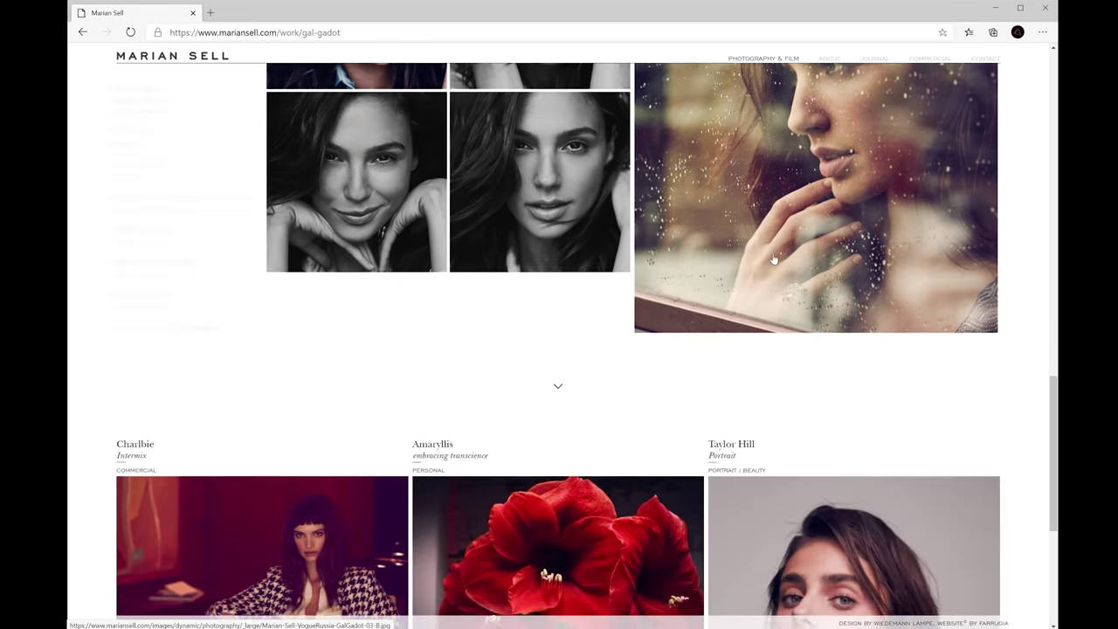
scroll(773, 259, "down", 3)
scroll(773, 260, "up", 5)
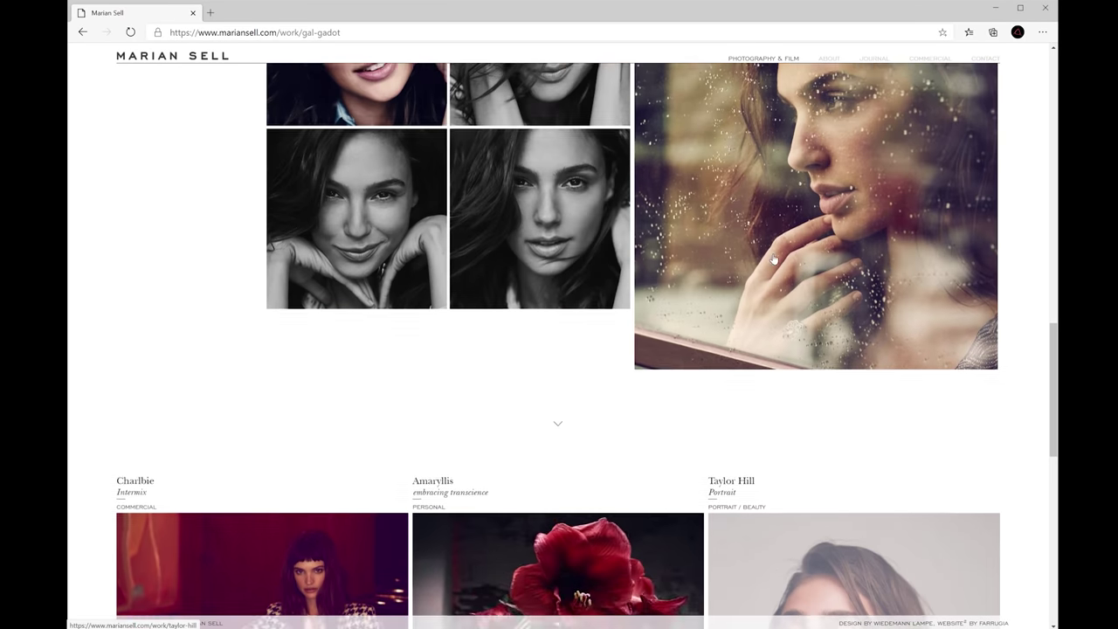
scroll(773, 259, "up", 5)
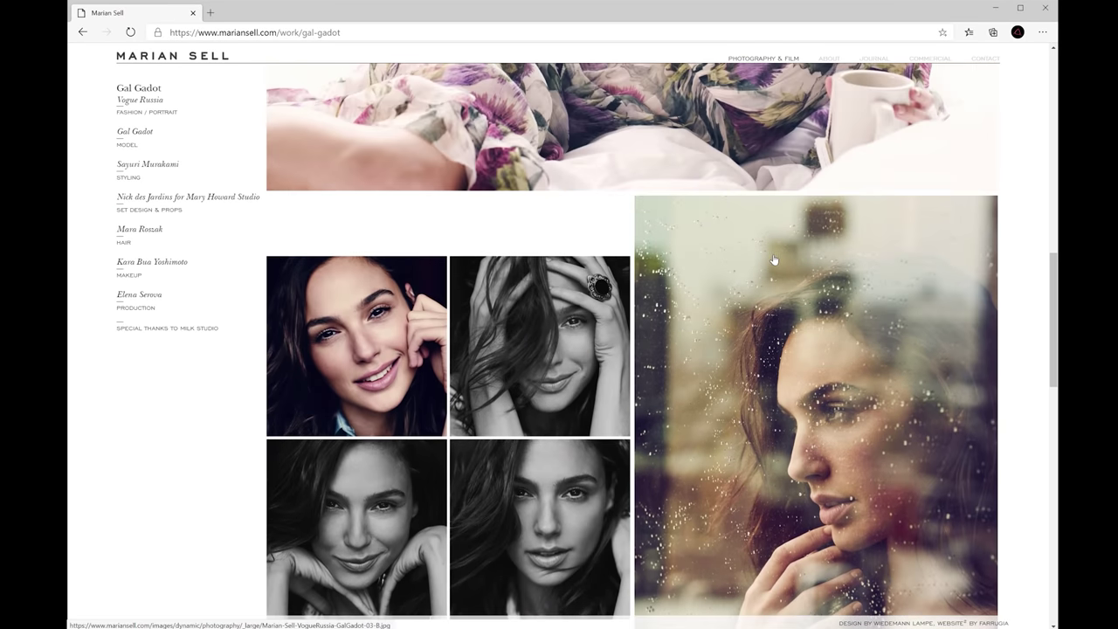
scroll(773, 260, "up", 5)
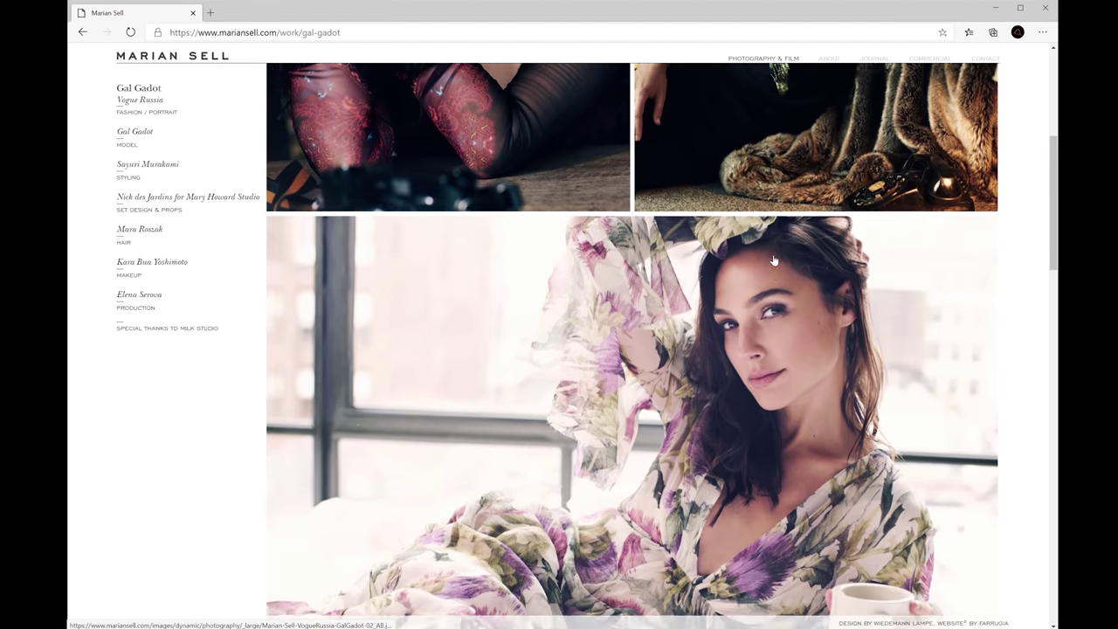
scroll(773, 260, "up", 2)
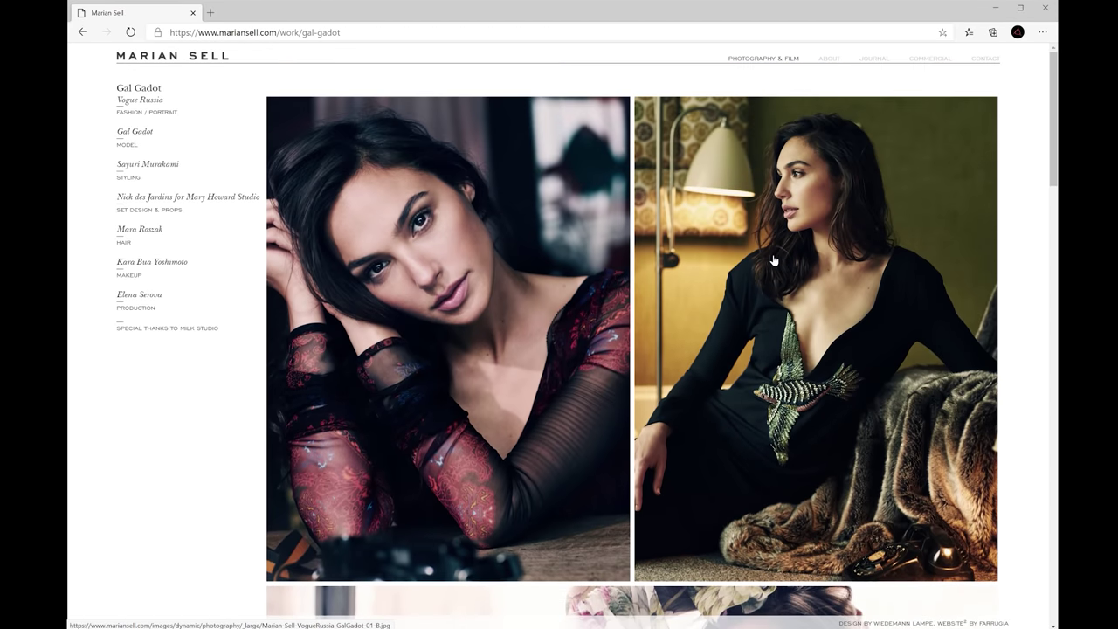